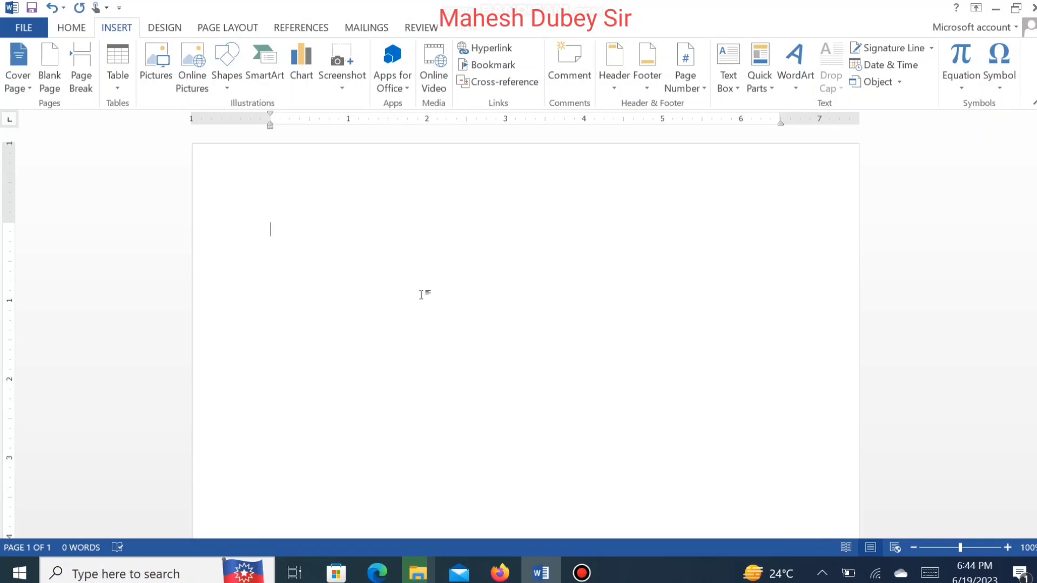
Step: Type "Kshama Computer Institute" as the first line of the blank document and start a new line
type("Ksa")
key("BackSpace")
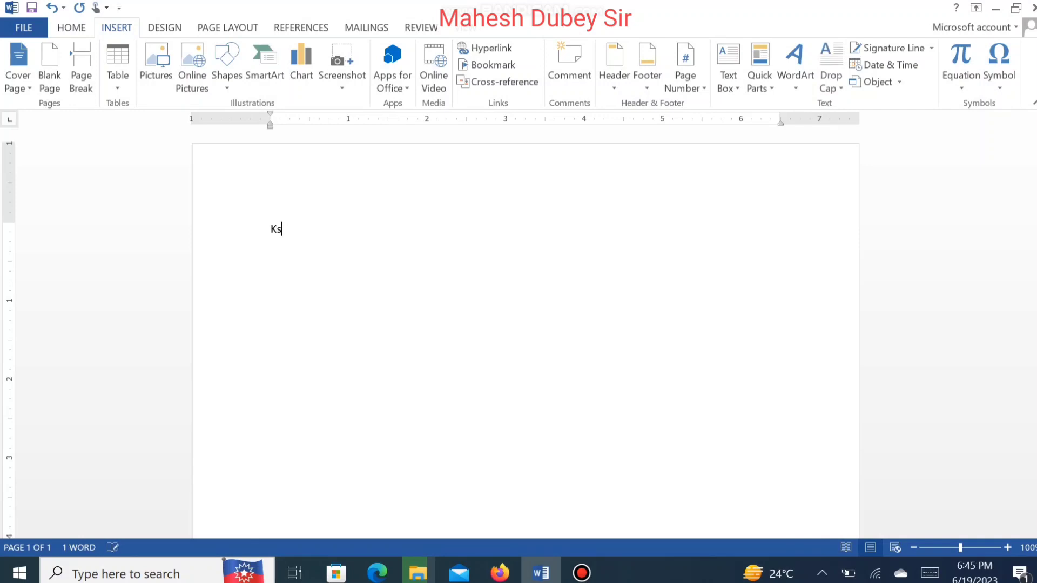
type("hama Compu")
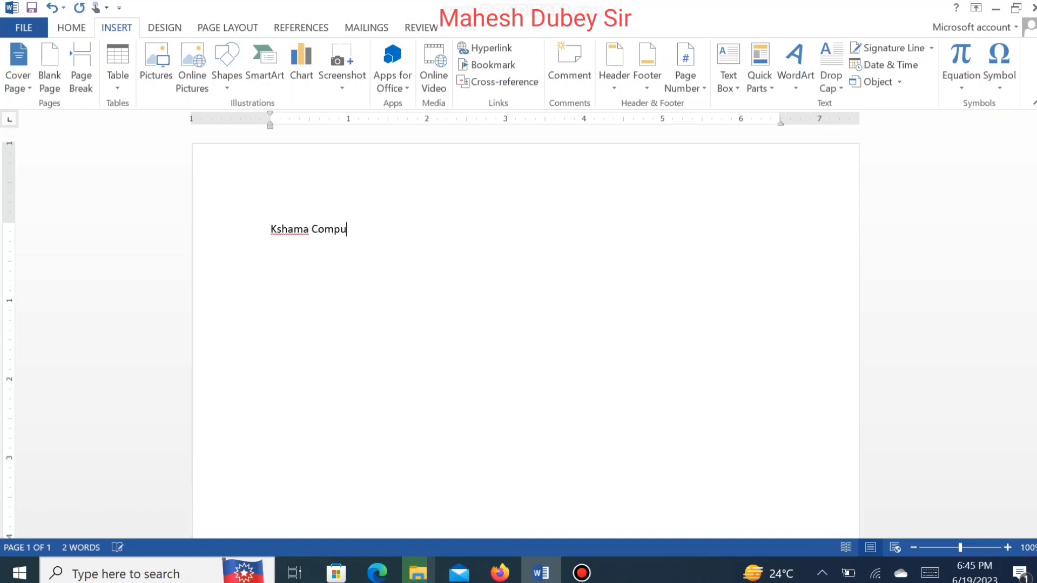
type("ter Institute")
key("Return")
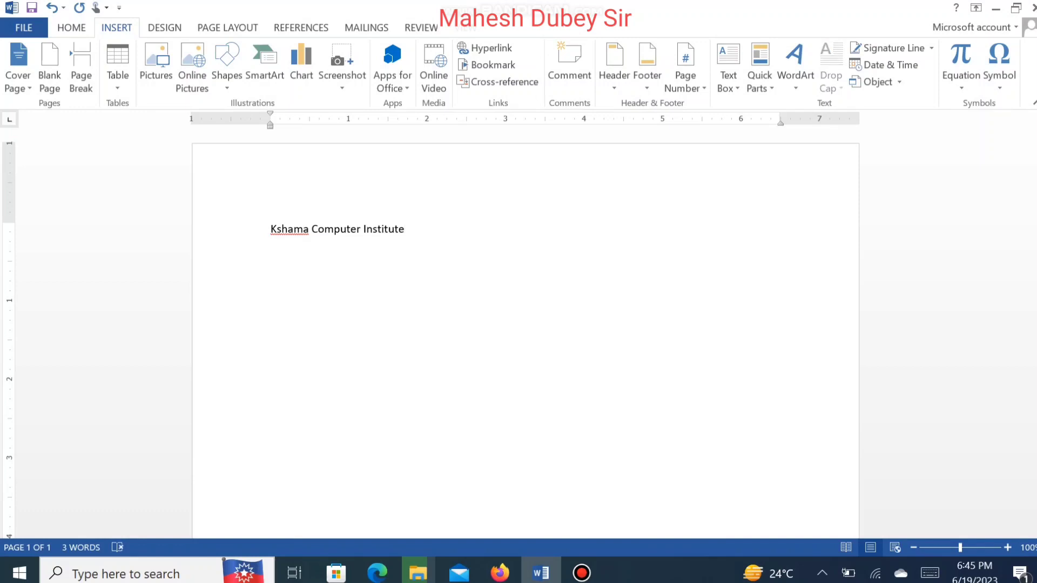
Step: Insert a new first line reading "Syllabus" above the institute name
key("BackSpace")
left_click(395, 229)
key("Home")
key("Return")
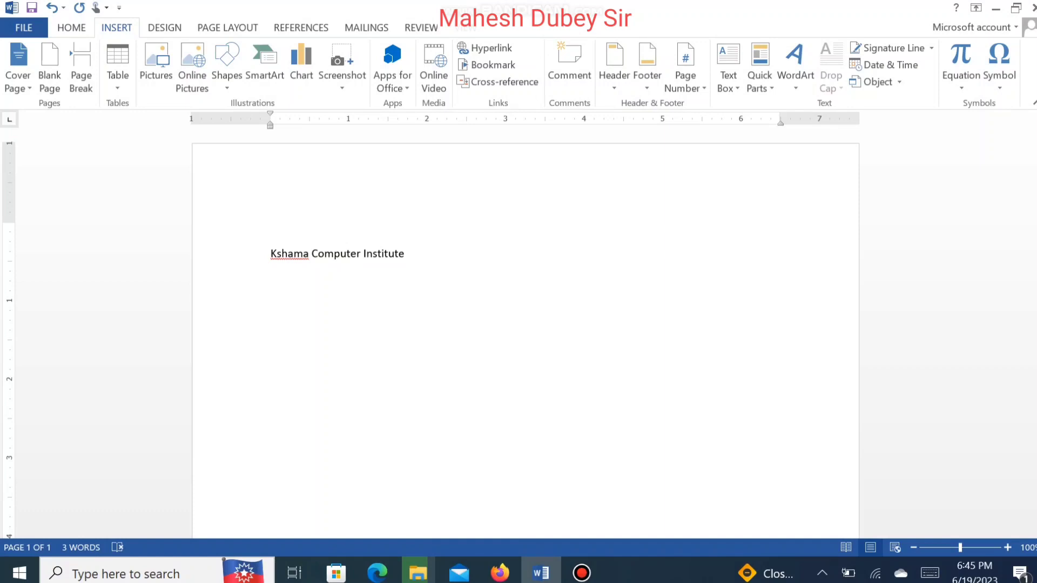
type("Syllabus")
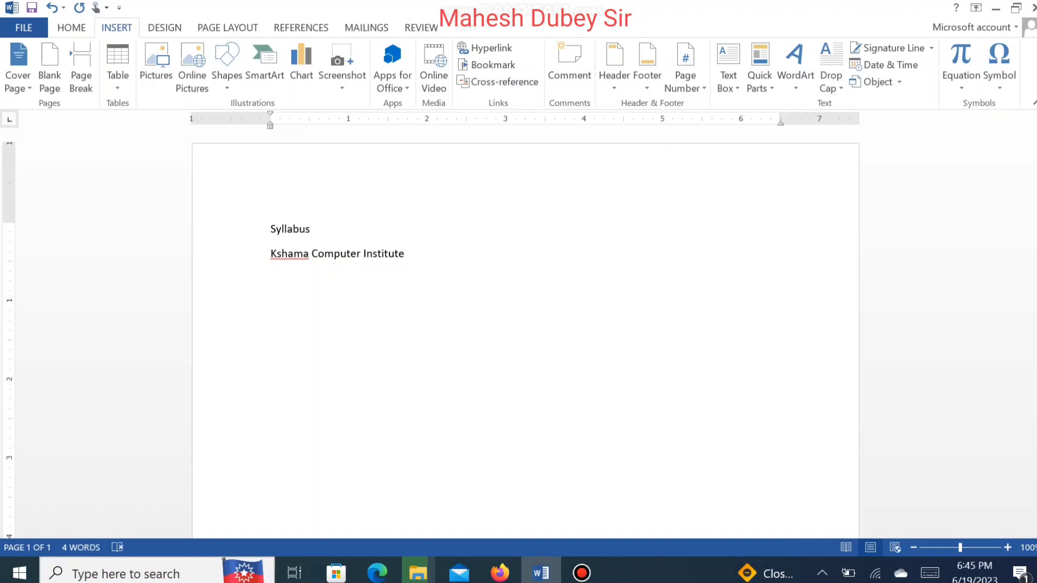
Step: Add the lines "Course" and "ADCA" below the institute name, leaving an empty line after them
key("Down")
key("Down")
type("Ran")
key("BackSpace")
key("BackSpace")
key("BackSpace")
type("Course")
key("Return")
type("ADCA")
key("Return")
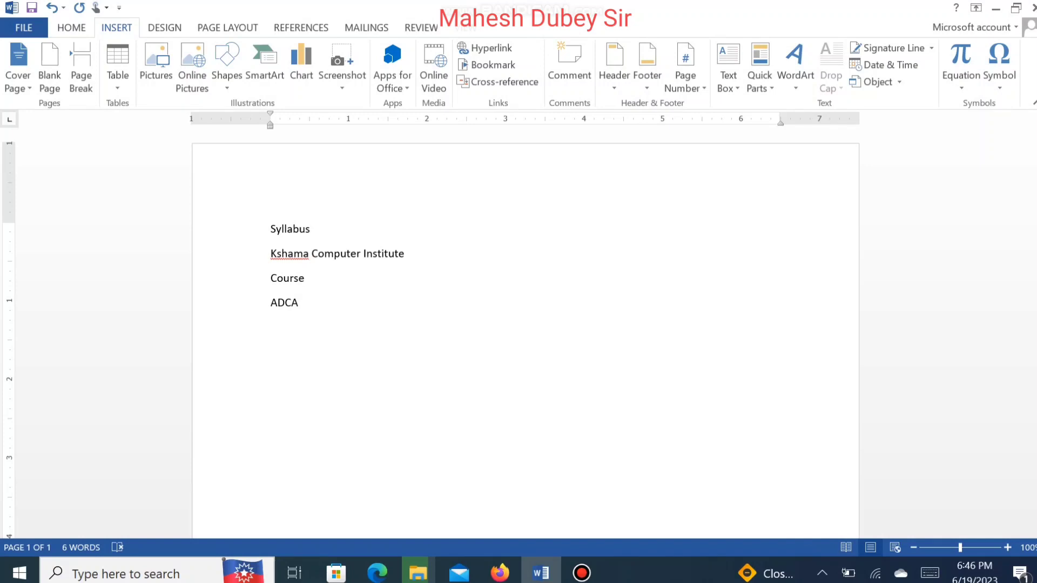
Step: Apply bullet formatting to the empty line below ADCA
left_click(64, 31)
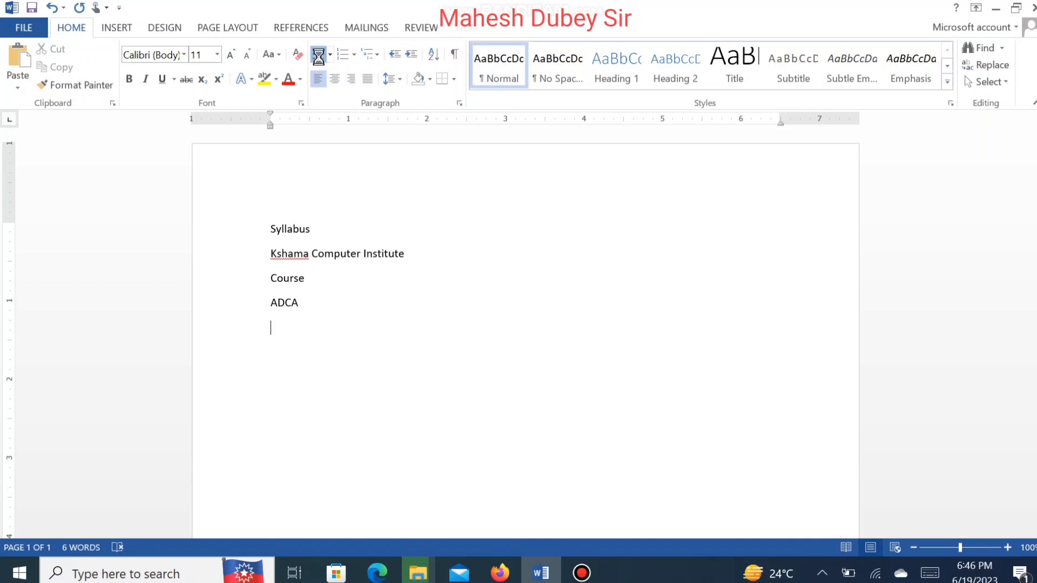
left_click(317, 56)
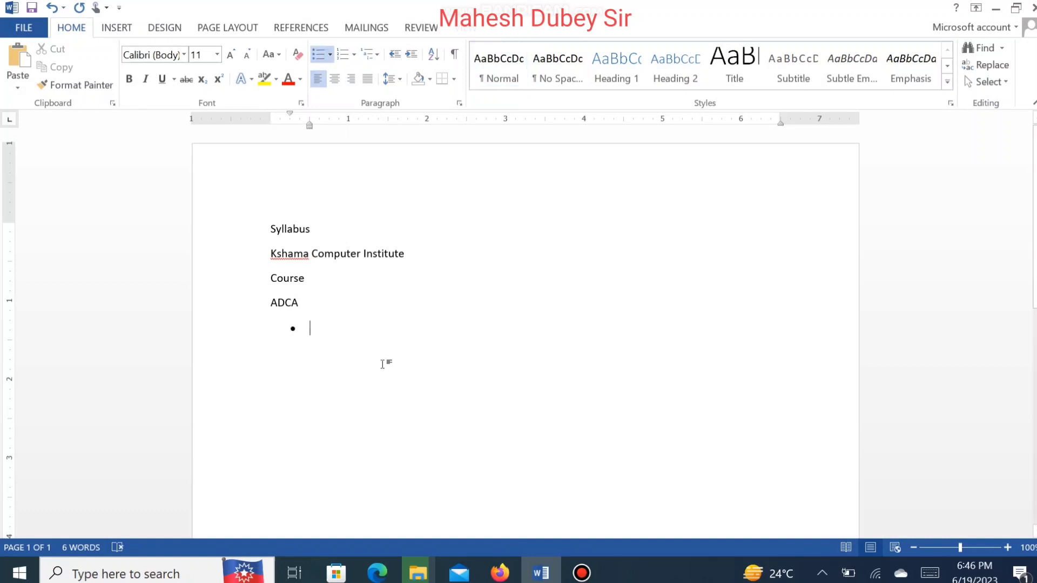
Step: Extend the ADCA line to read "ADCA (Advance Diploma in Computer Application)"
left_click(318, 298)
type("(AD")
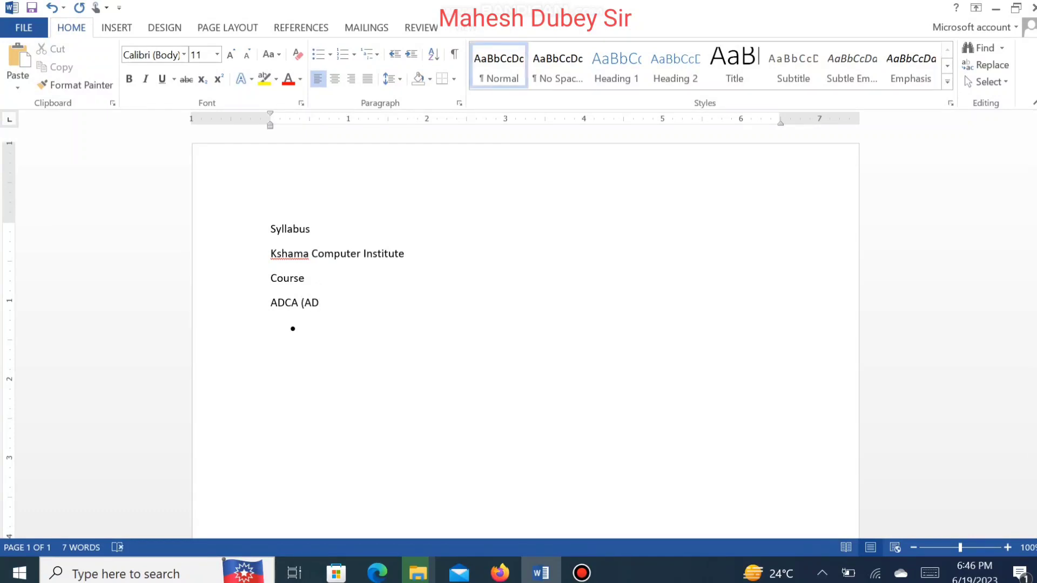
key("BackSpace")
type("dvance Diploma in Comp")
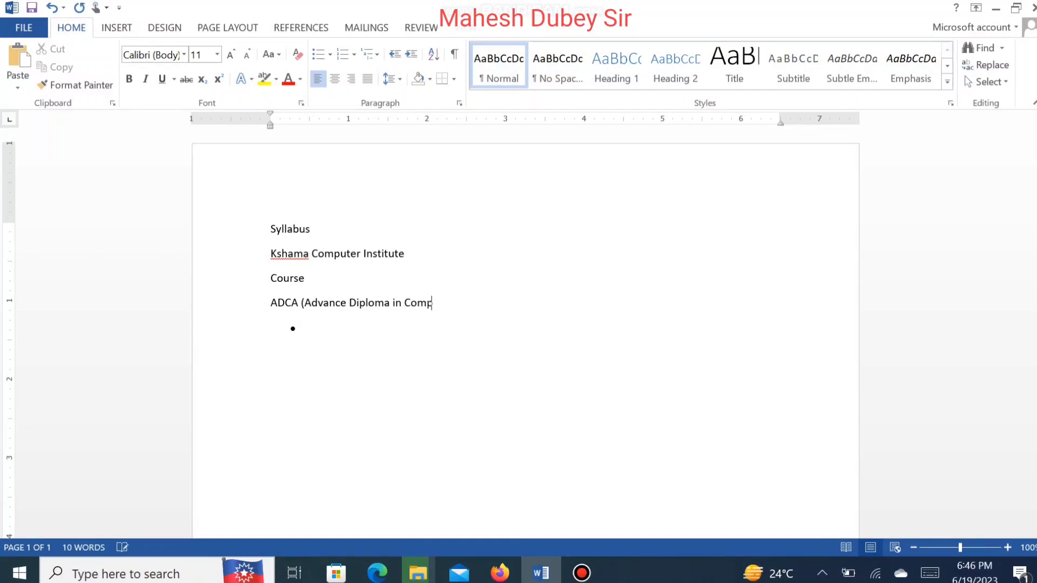
type("uter Applicatio")
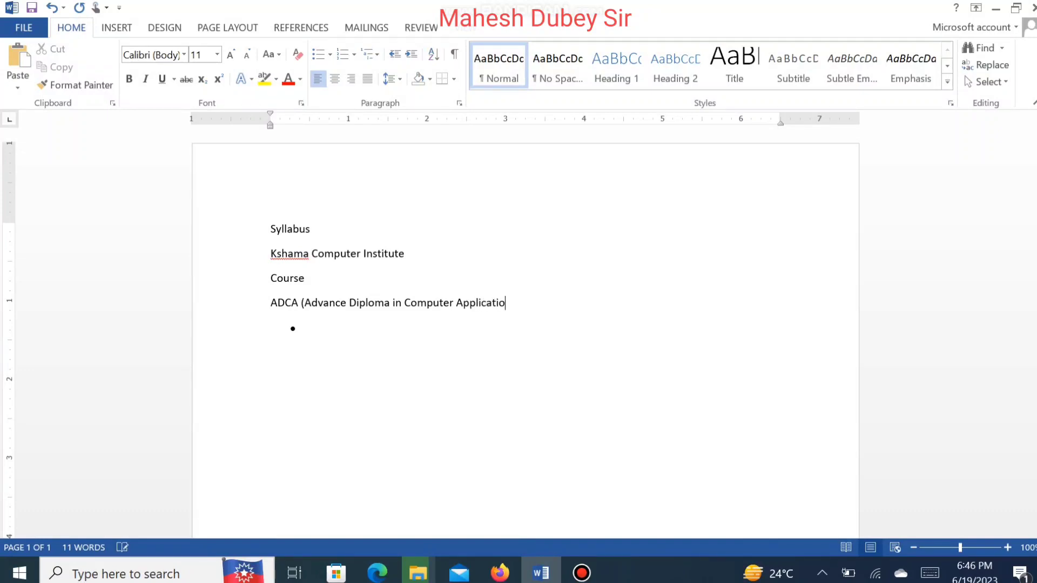
type("n)")
Step: Type "Fundamental of Computer" as the first bullet and start the next bullet
left_click(323, 333)
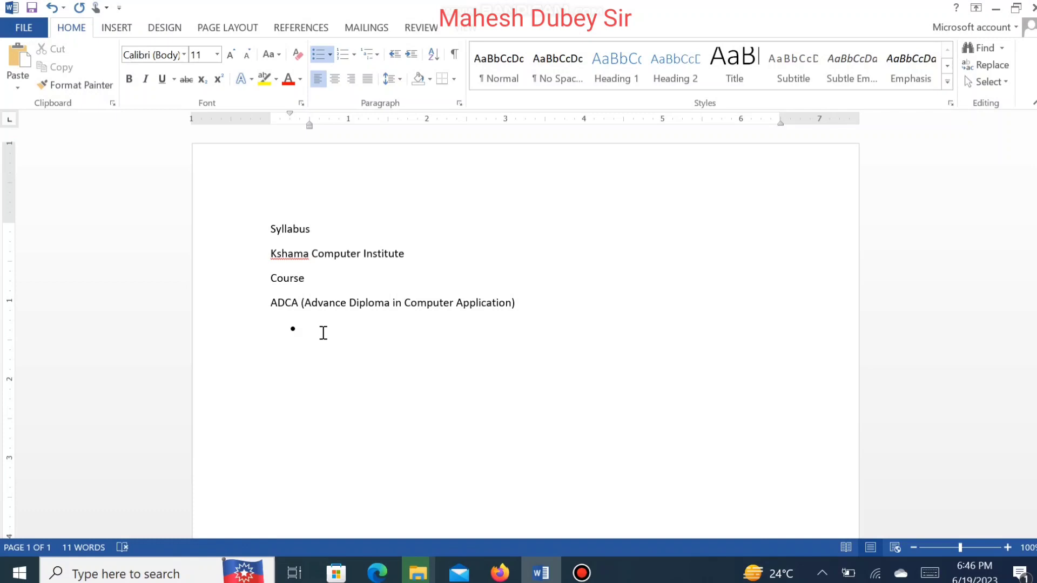
type("Fundament")
key("BackSpace")
type("al of Computer")
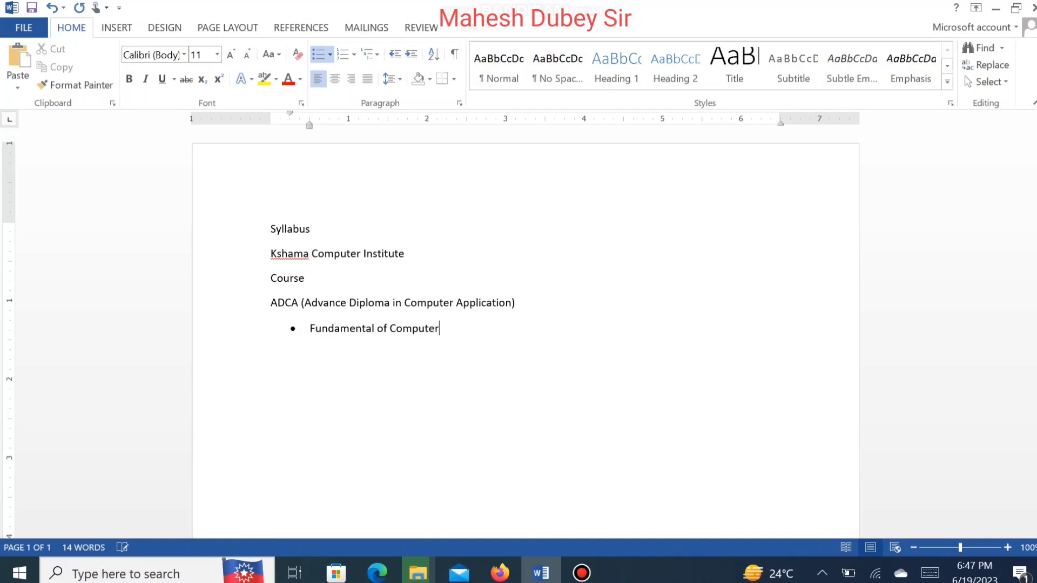
key("Return")
Step: Type "Operating System" as the second bullet
type("Operating Sy")
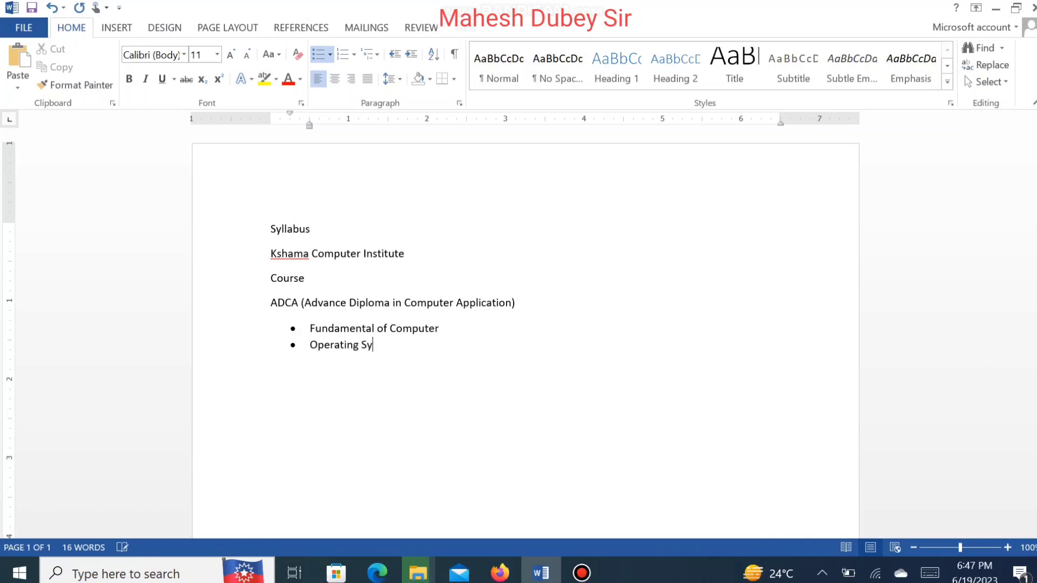
type("stem")
Step: Add indented sub-items "Windows" and "DOS" under Operating System
key("Return")
key("Tab")
type("Windows")
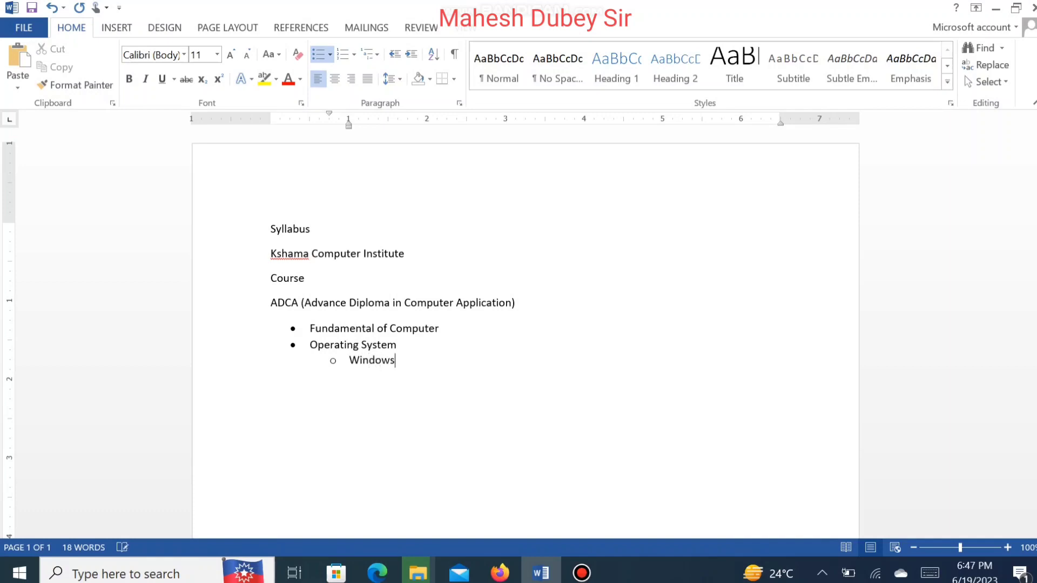
key("Return")
type("DOS")
Step: Try ending and restarting the bulleted list below DOS while adjusting the list indent markers, then undo
key("Return")
key("BackSpace")
key("BackSpace")
key("BackSpace")
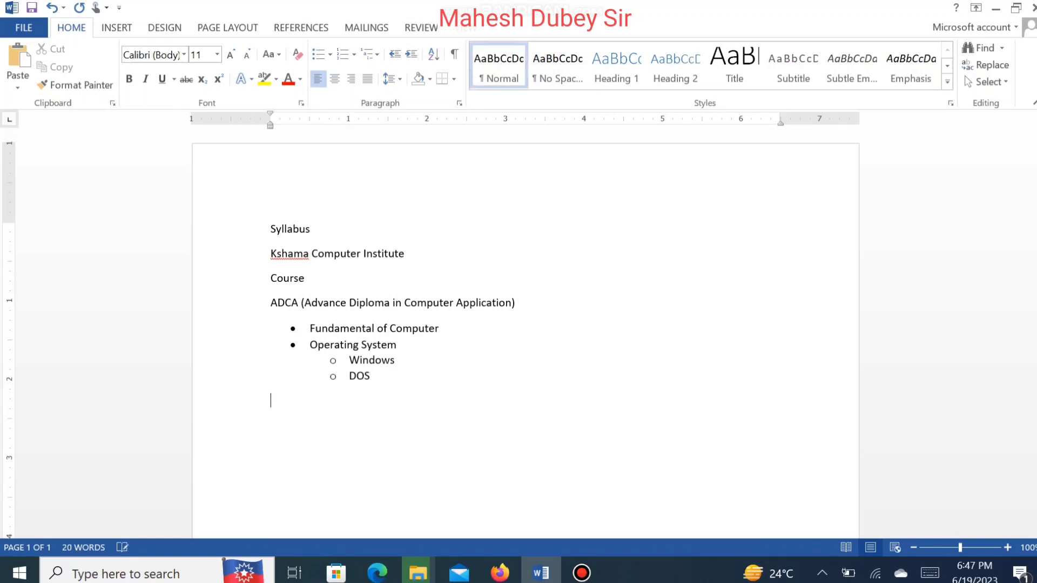
left_click(317, 58)
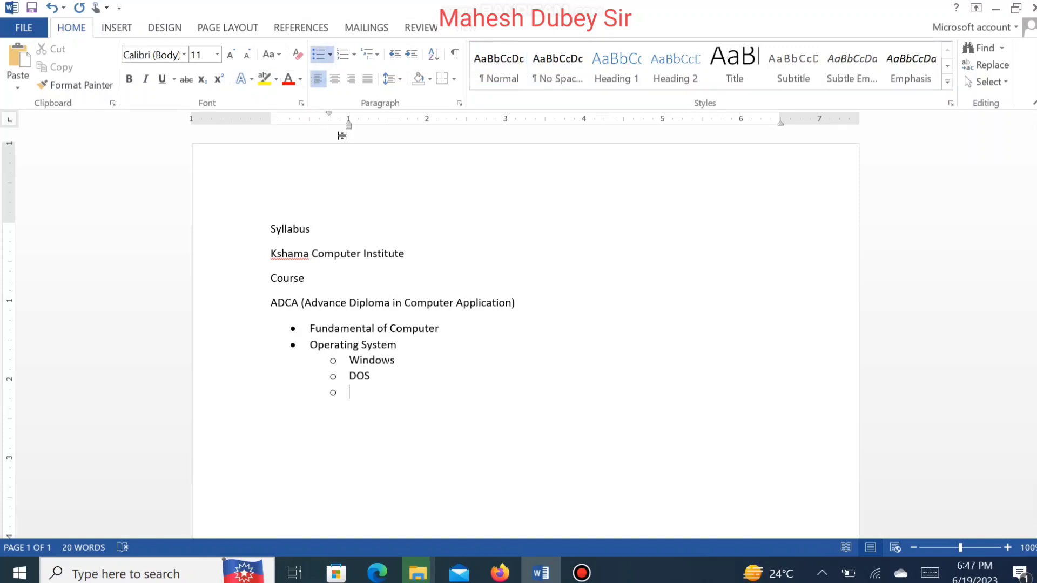
key("BackSpace")
key("BackSpace")
key("BackSpace")
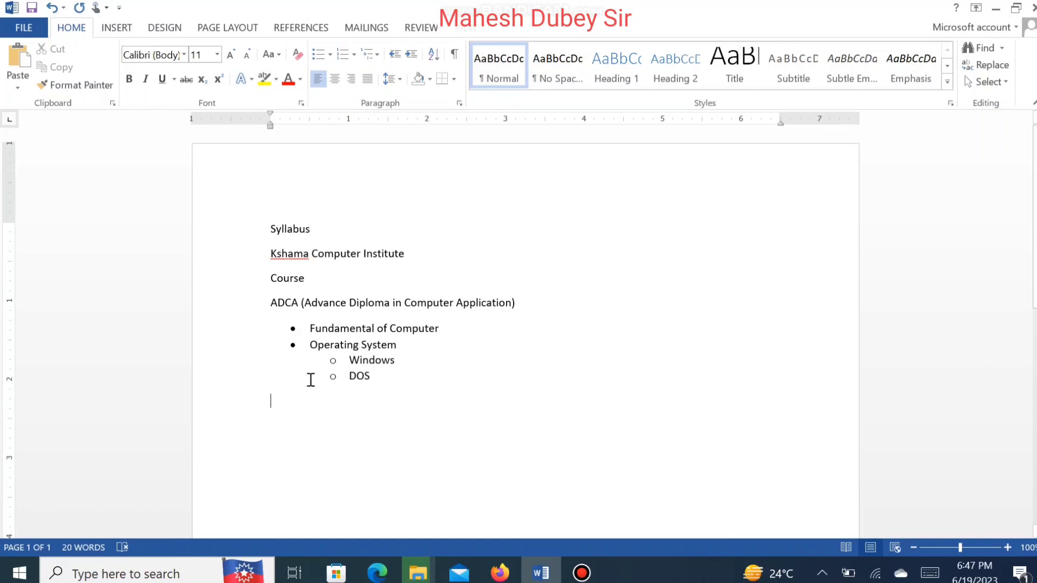
left_click(318, 54)
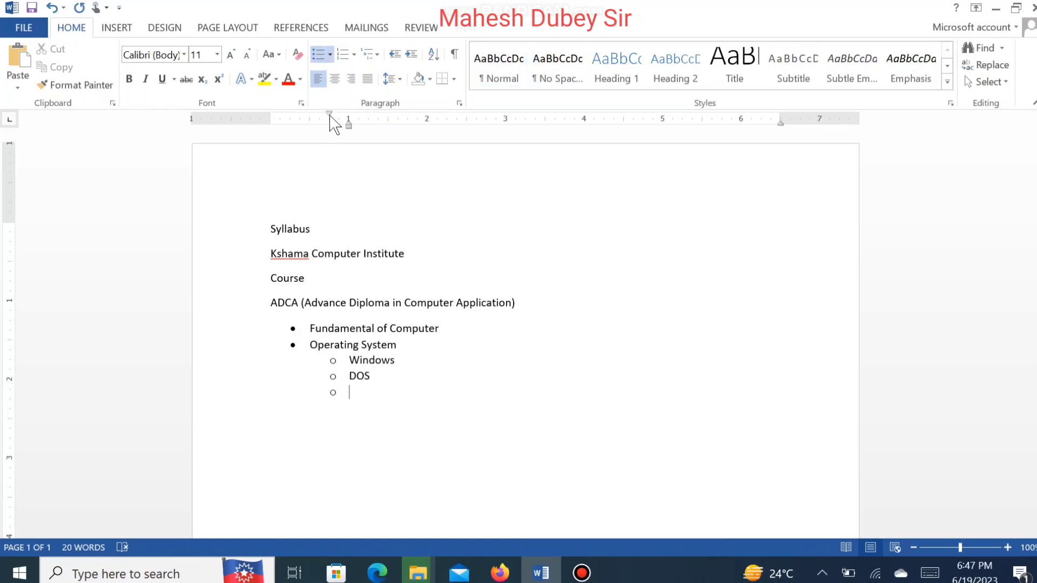
left_click_drag(347, 124, 309, 146)
mouse_move(309, 145)
left_mouse_down()
mouse_move(286, 115)
mouse_move(296, 121)
left_mouse_up()
left_click(294, 394)
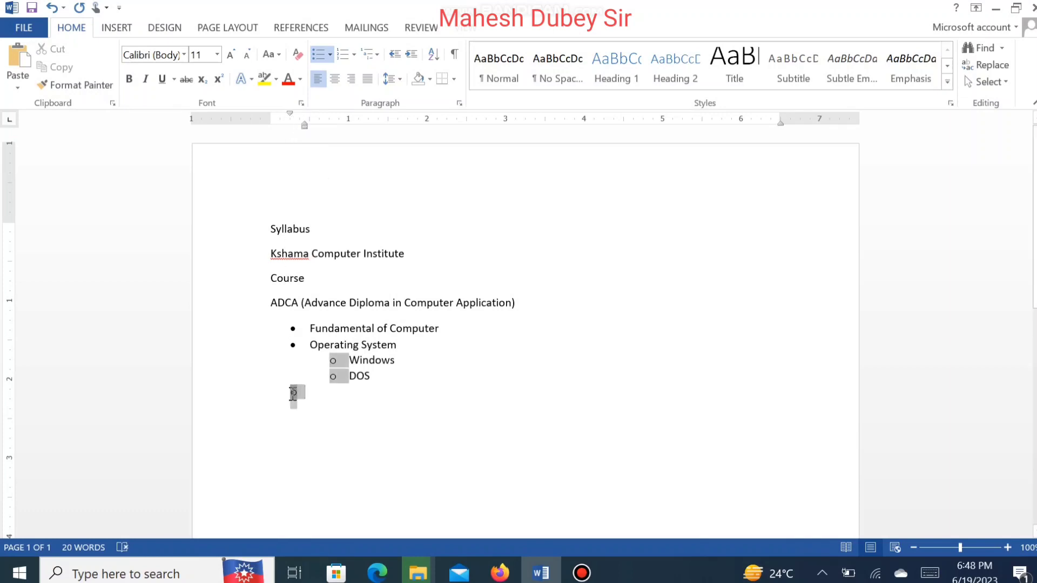
left_click(310, 397)
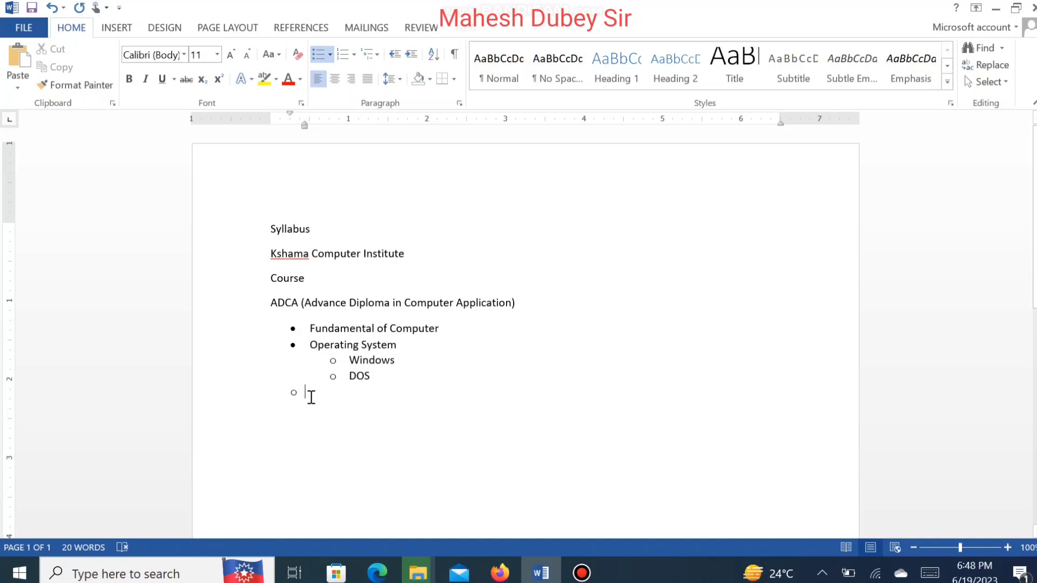
key("Return")
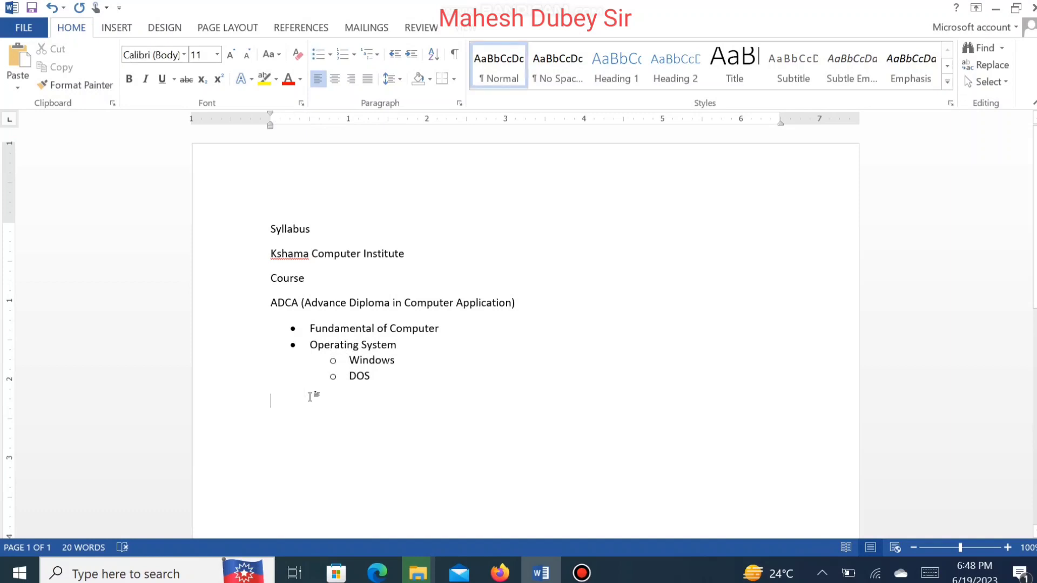
key("ctrl+z")
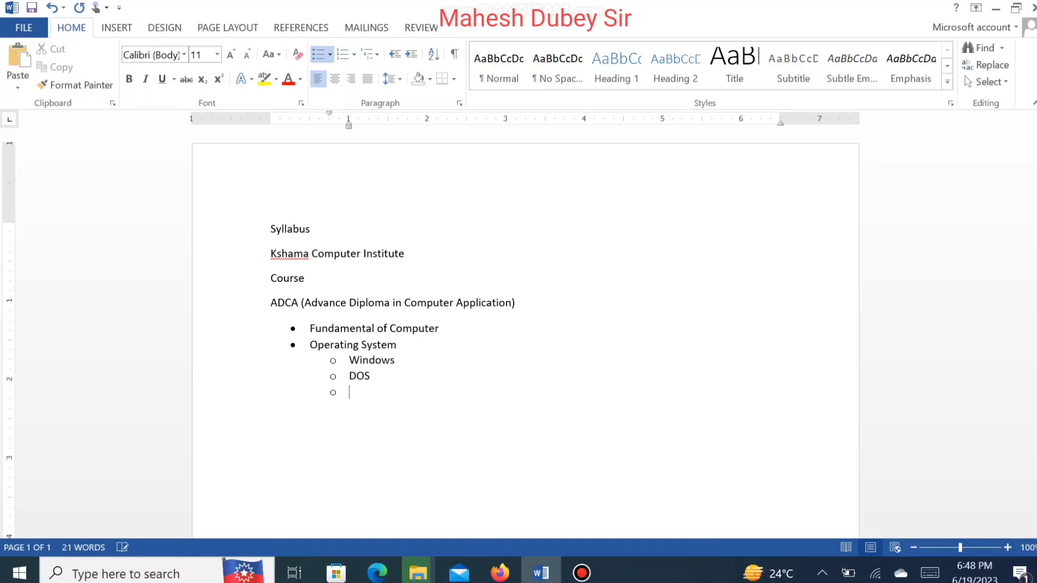
Step: Promote the new item to a top-level bullet and type "Microsoft Office"
key("shift+Tab")
type("O")
key("BackSpace")
type("Microsoft O")
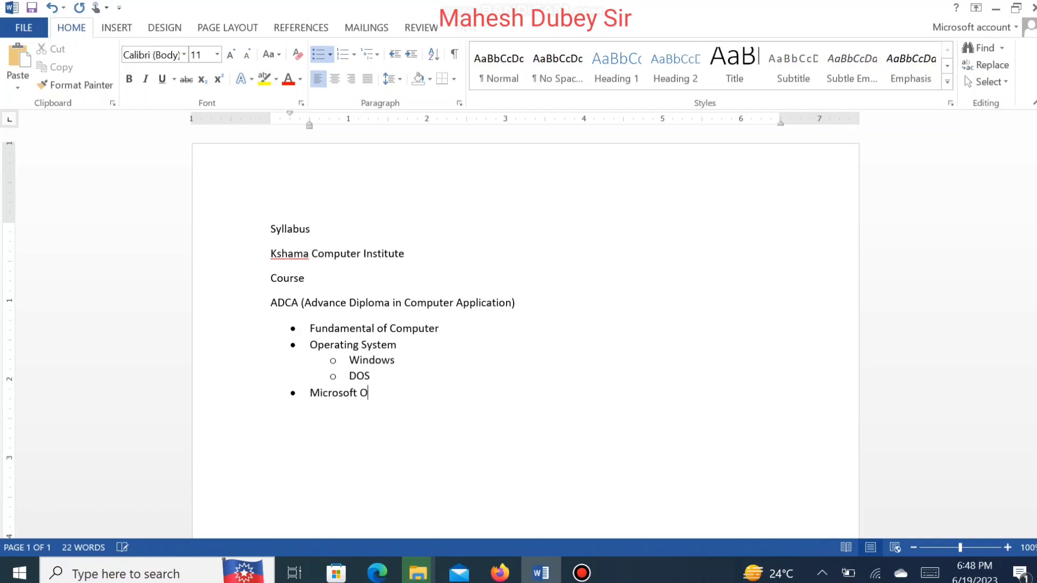
type("ffice")
Step: Add an indented sub-item "Microsoft Word" under Microsoft Office
key("Return")
key("Tab")
type("Microso")
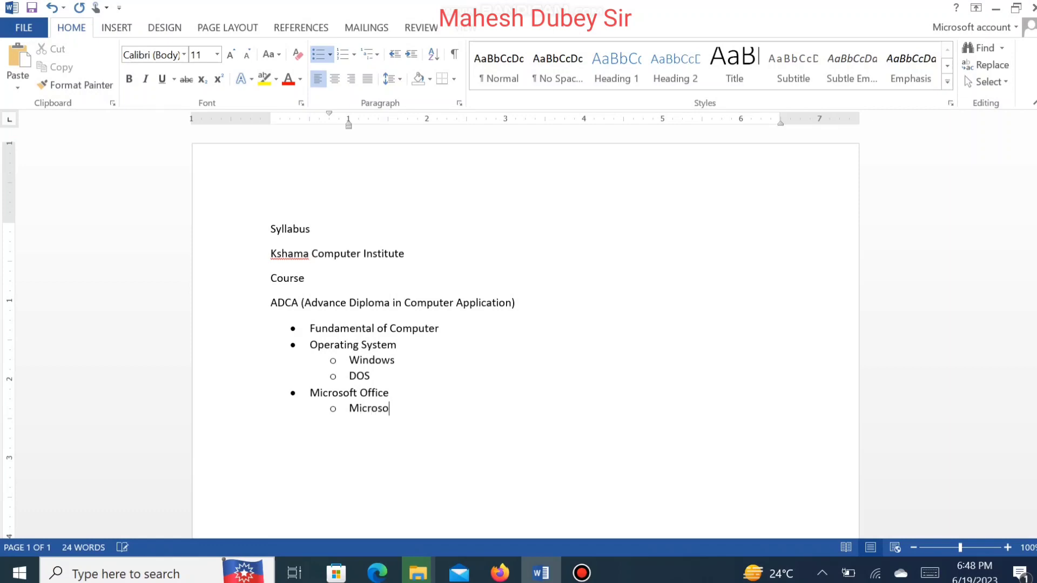
type("ft Word")
Step: Add the sub-item "Microsoft Excel (Advance Excel)" below Microsoft Word
key("Return")
type("Microsoft")
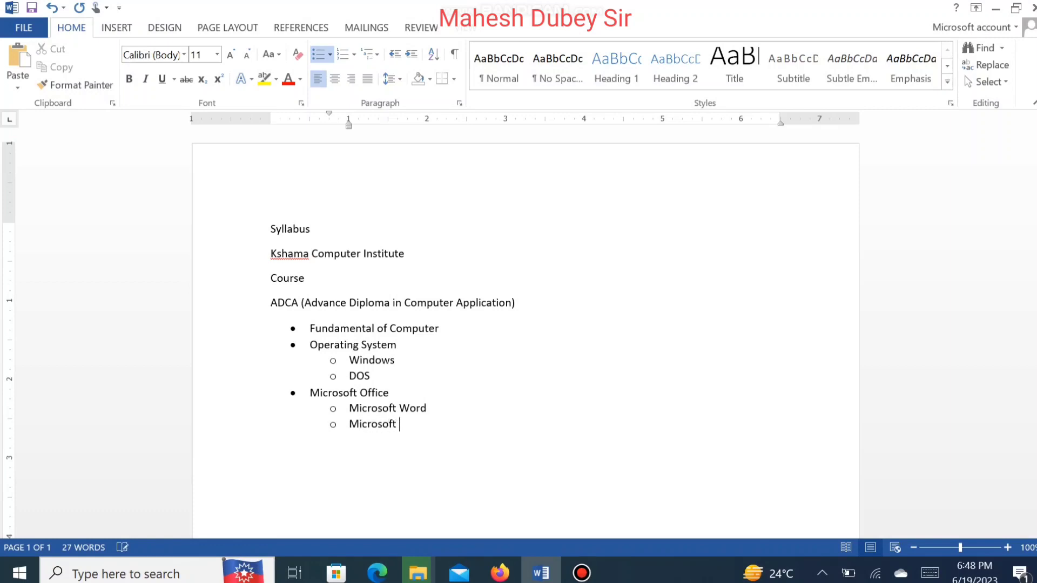
type(" Excel (Advance Excel")
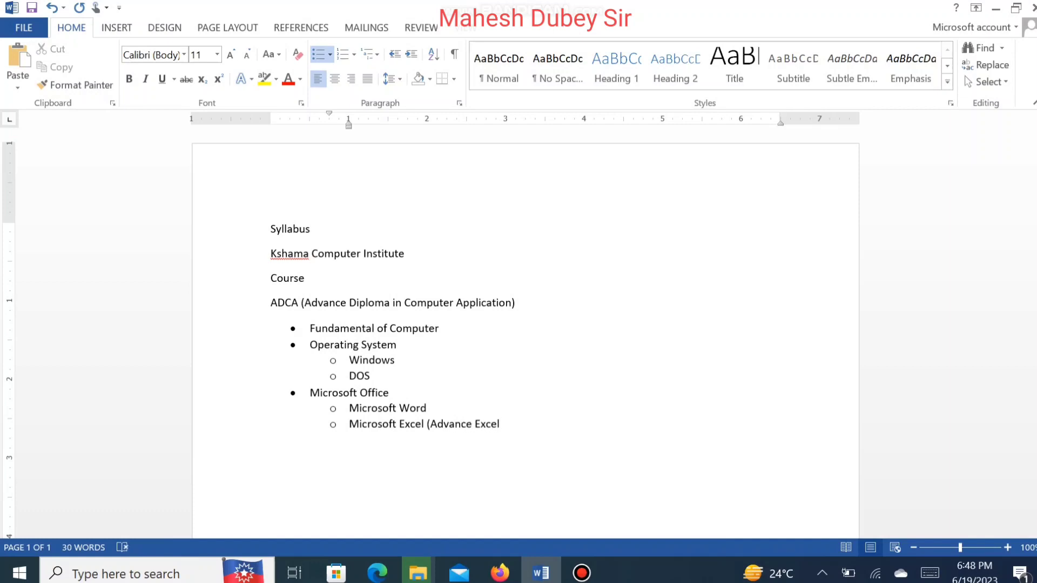
type(")")
Step: Add the sub-item "Microsoft Power Point" below the Excel item
key("Return")
type("Microsoft Powe")
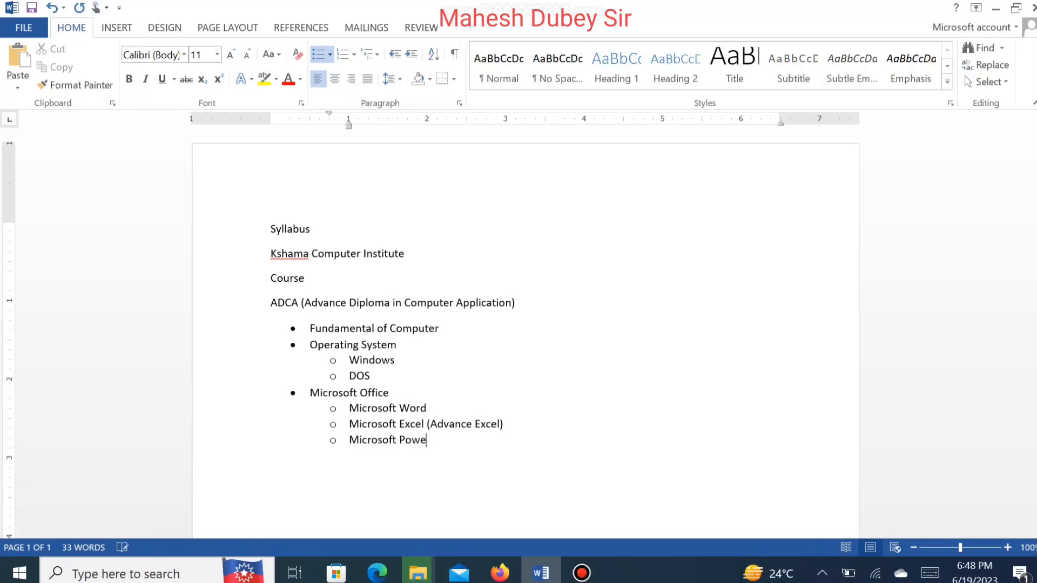
type("r Point")
Step: Add the sub-item "Data Base (Microsoft Access)" below Microsoft Power Point
key("Return")
type("DA")
key("BackSpace")
type("ata Base")
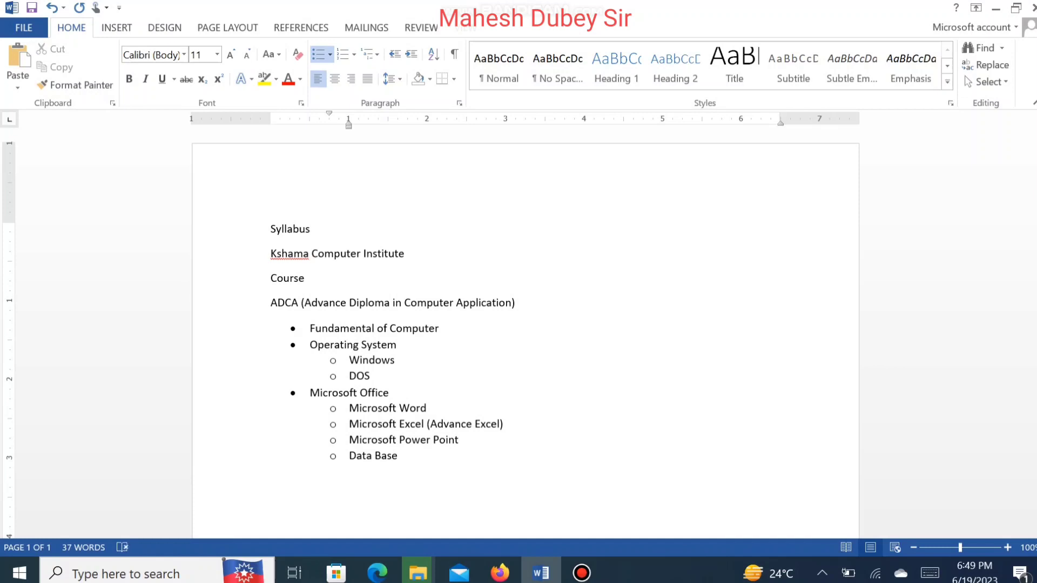
type(" (Microsoft Access)")
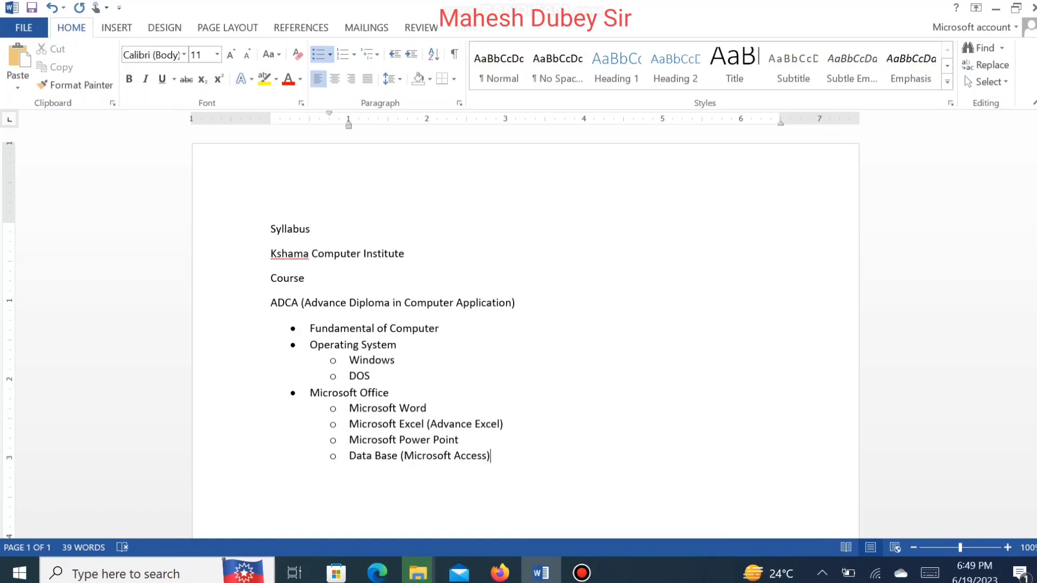
Step: Add a top-level bullet "DTP (Desktop Publishing)" after the Microsoft Office sub-items
key("Return")
key("shift+Tab")
type("DTP(")
key("BackSpace")
type("(")
key("BackSpace")
type("Deshk")
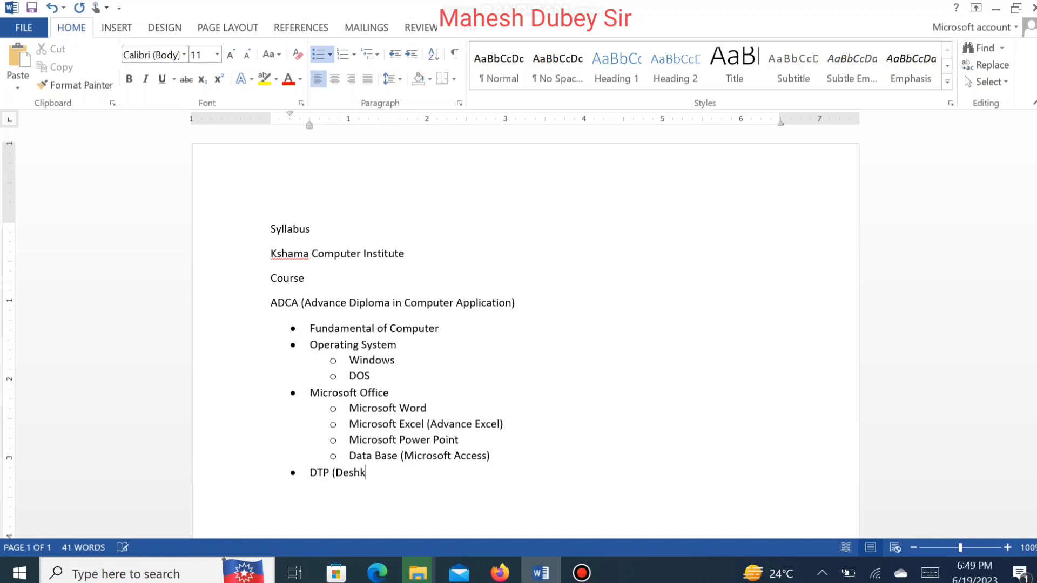
key("BackSpace")
key("BackSpace")
type("ktop Publishing ")
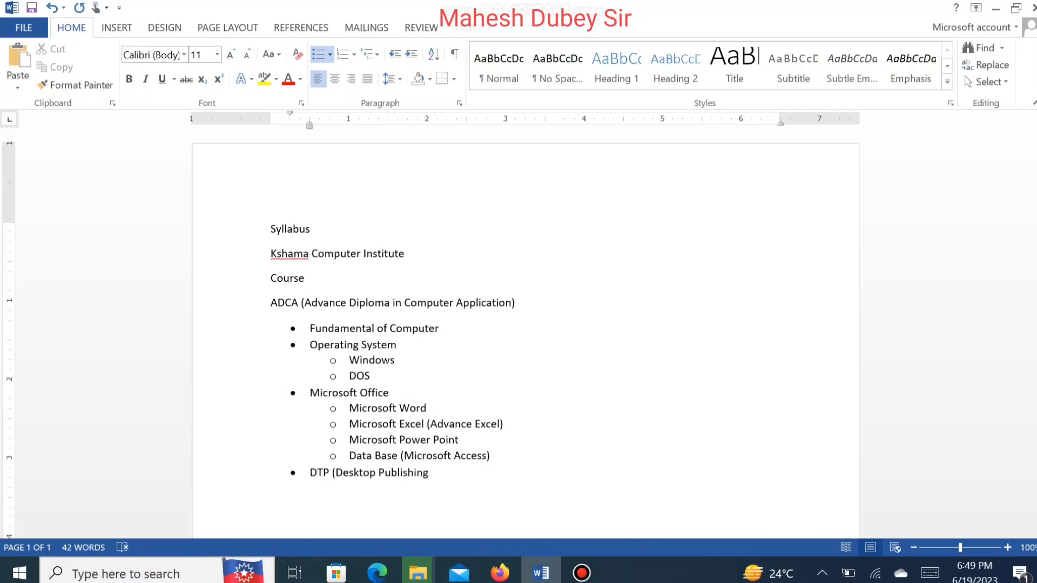
type(")")
Step: Add an indented sub-item "Page Maker" under DTP
key("Return")
key("Tab")
type("Page Maker")
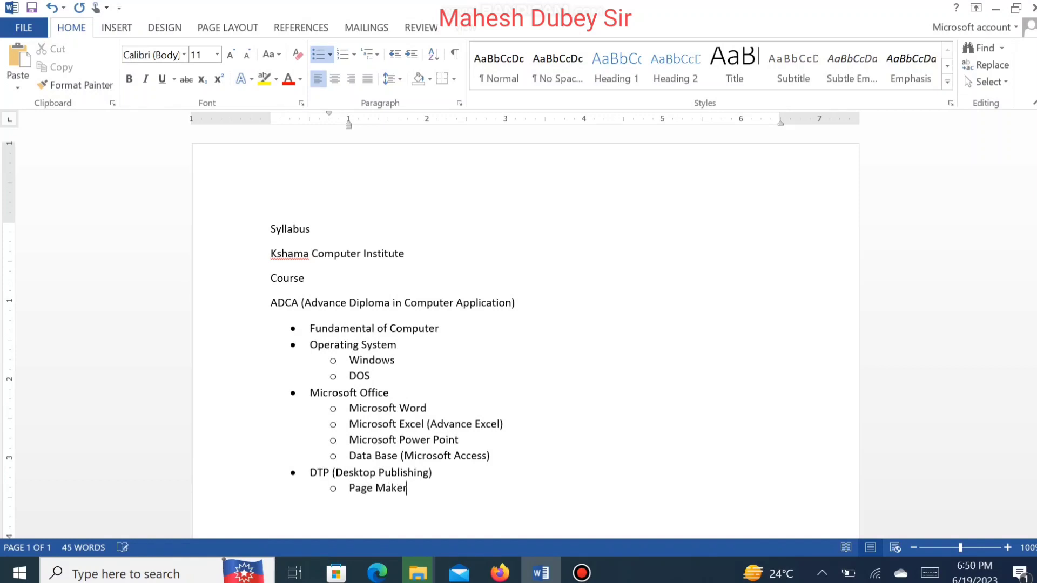
Step: Add the sub-item "Corel Draw" below Page Maker
key("Return")
type("Corel Draw")
Step: Add the sub-item "Photoshop" below Corel Draw
key("Return")
type("Pa")
key("BackSpace")
type("h")
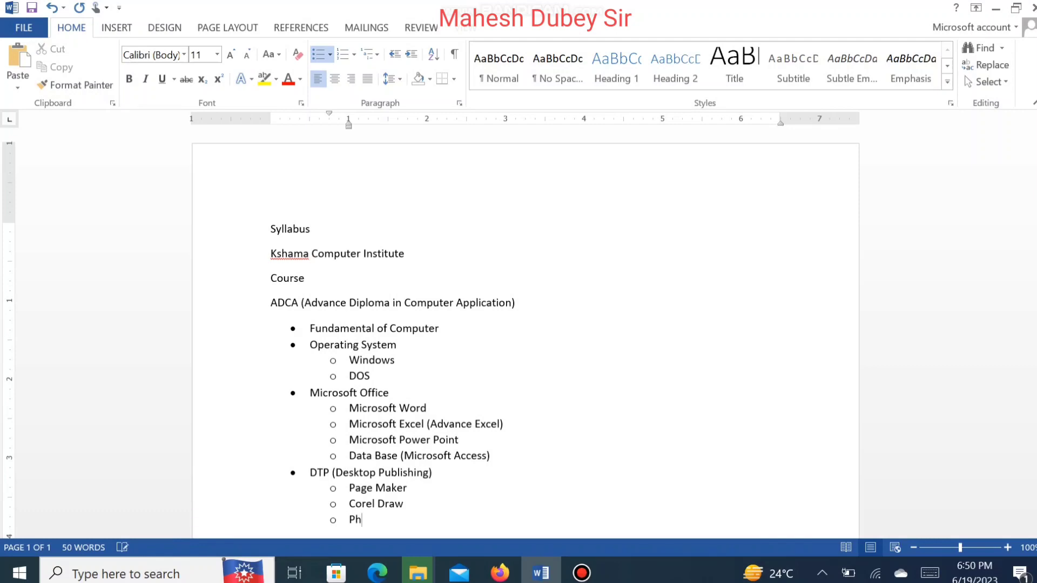
type("otoshop")
Step: Add a top-level bullet "Accounting (Banking)" after the DTP sub-items
key("Return")
key("shift+Tab")
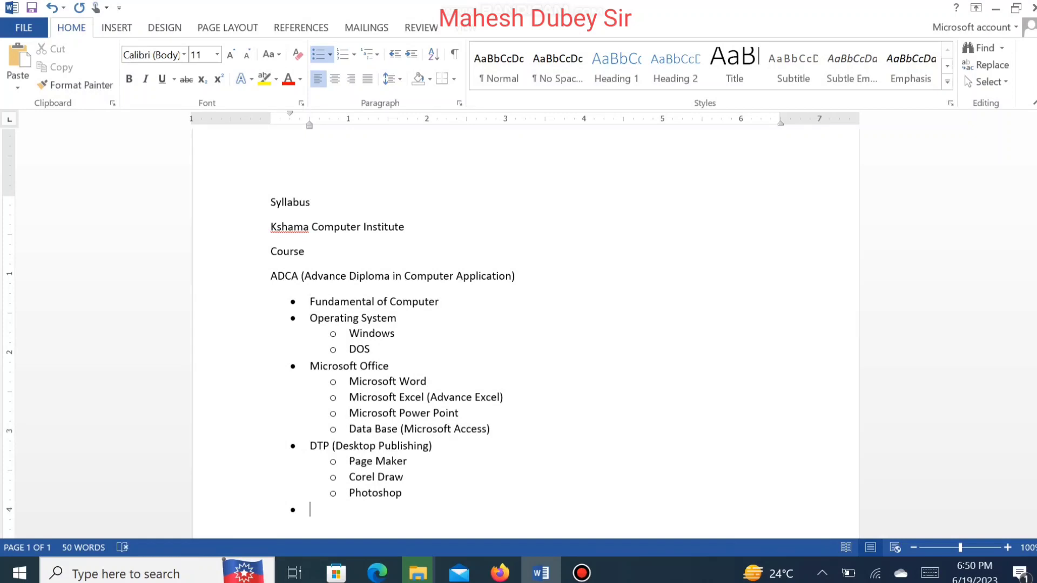
type("Accounting (Bankin")
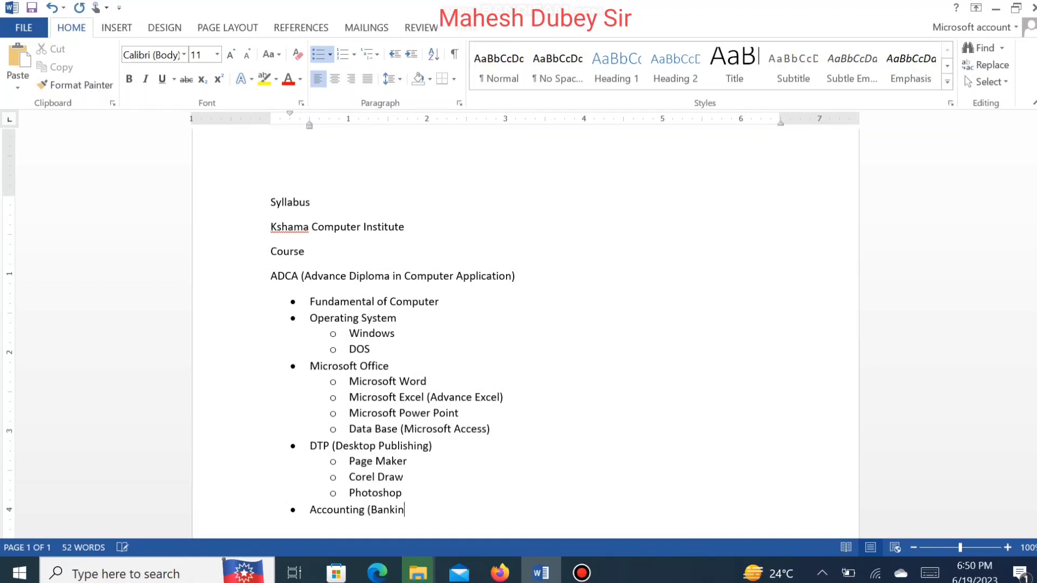
type("g)")
Step: Add an indented sub-item "Tally" under Accounting (Banking)
key("Tab")
type("Tally")
key("Return")
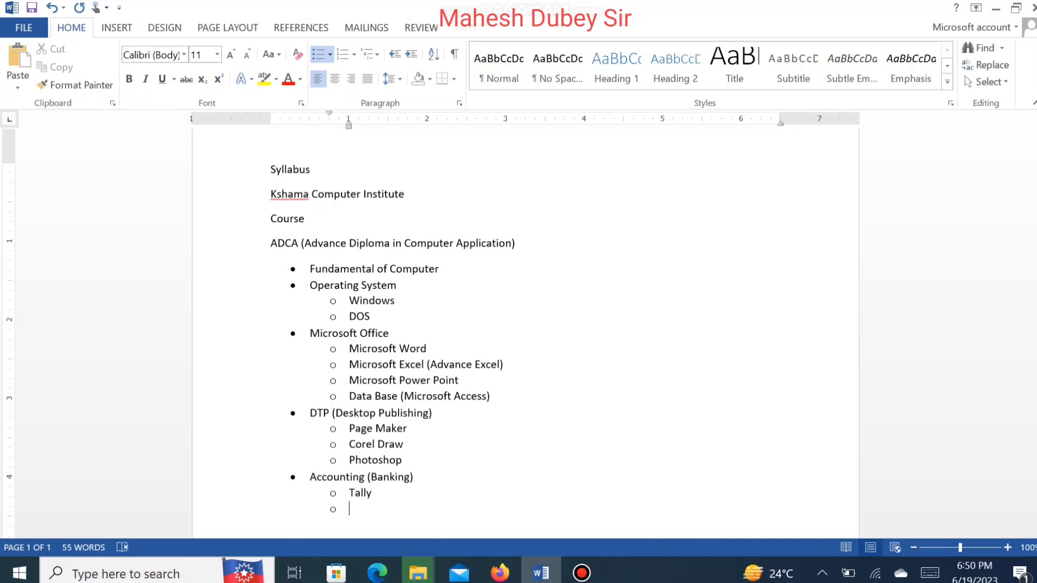
Step: Add a top-level bullet "Internet" after Tally
key("shift+Tab")
type("Internet")
key("Return")
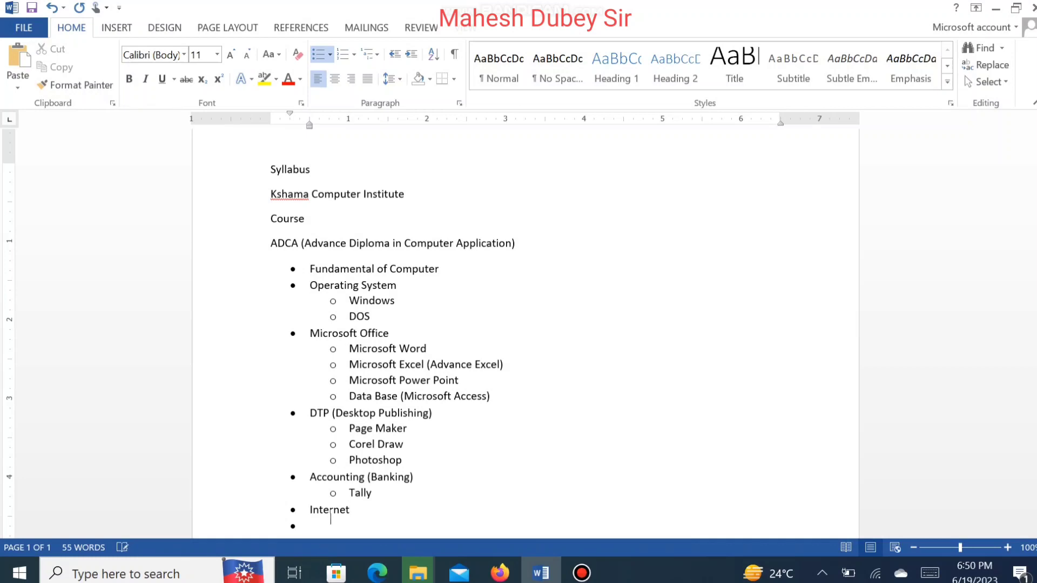
Step: Add indented sub-items "Online" and "Ticketing" under Internet
key("Tab")
type("Online")
key("Return")
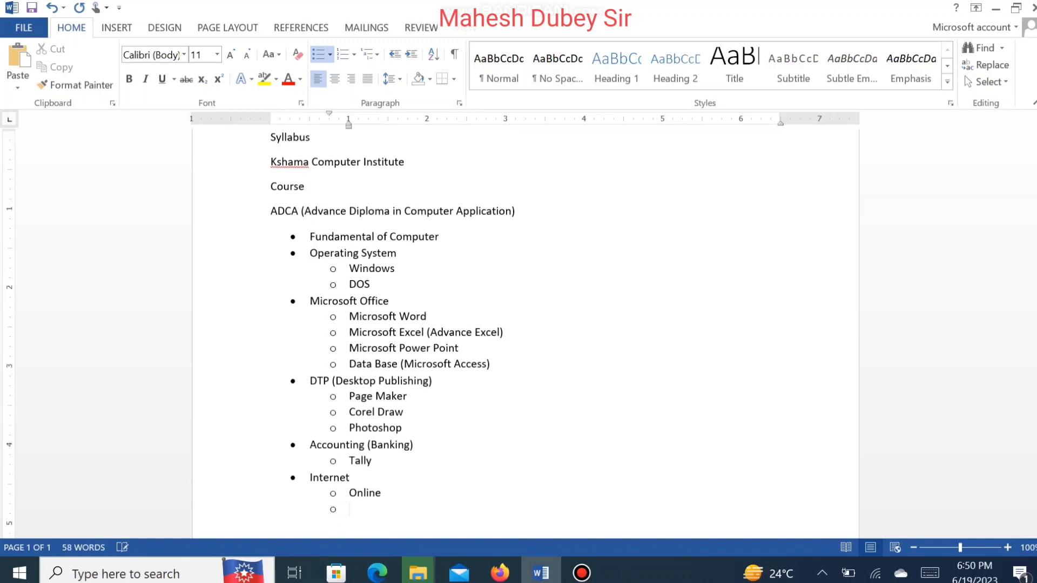
type("Ticketing")
Step: Add the sub-item "HTML" below Ticketing
key("Return")
type("Web")
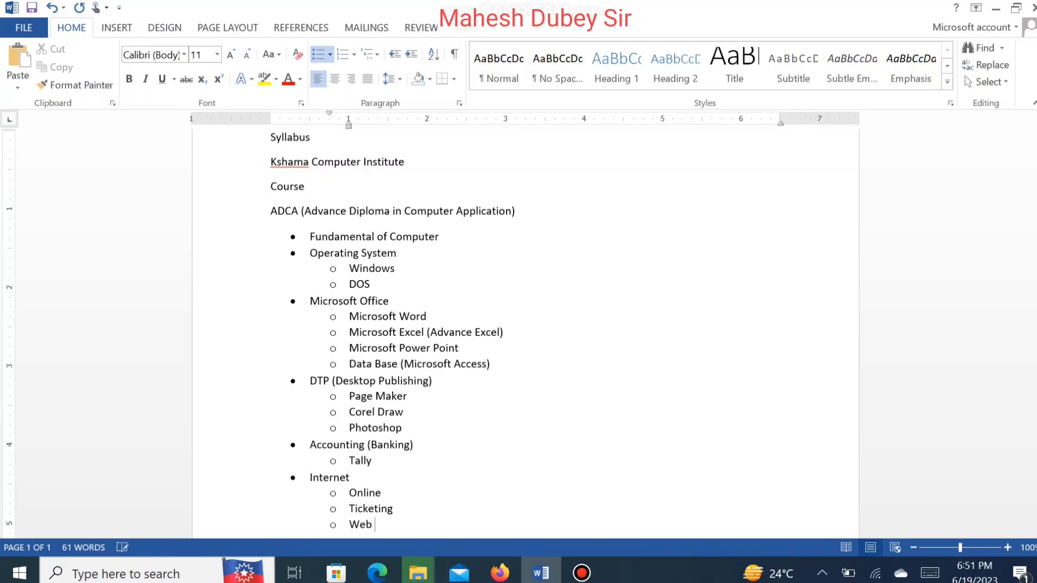
type(" Des")
key("BackSpace")
key("BackSpace")
key("BackSpace")
key("BackSpace")
key("BackSpace")
key("BackSpace")
key("BackSpace")
type("HTML")
Step: Add the sub-item "Email" below HTML and end the bulleted list
key("Return")
type("Email")
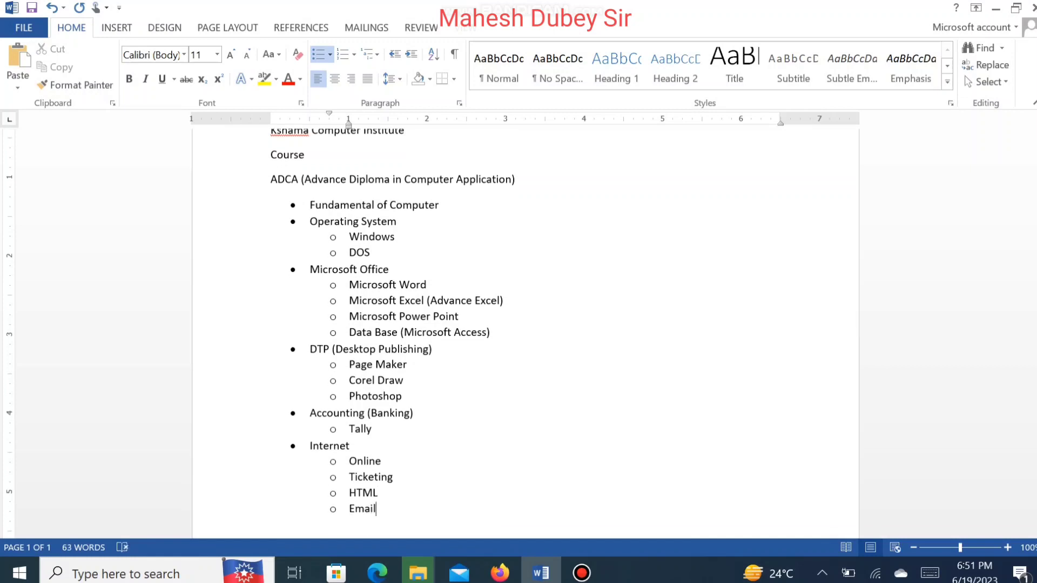
key("Return")
key("shift+Tab")
key("BackSpace")
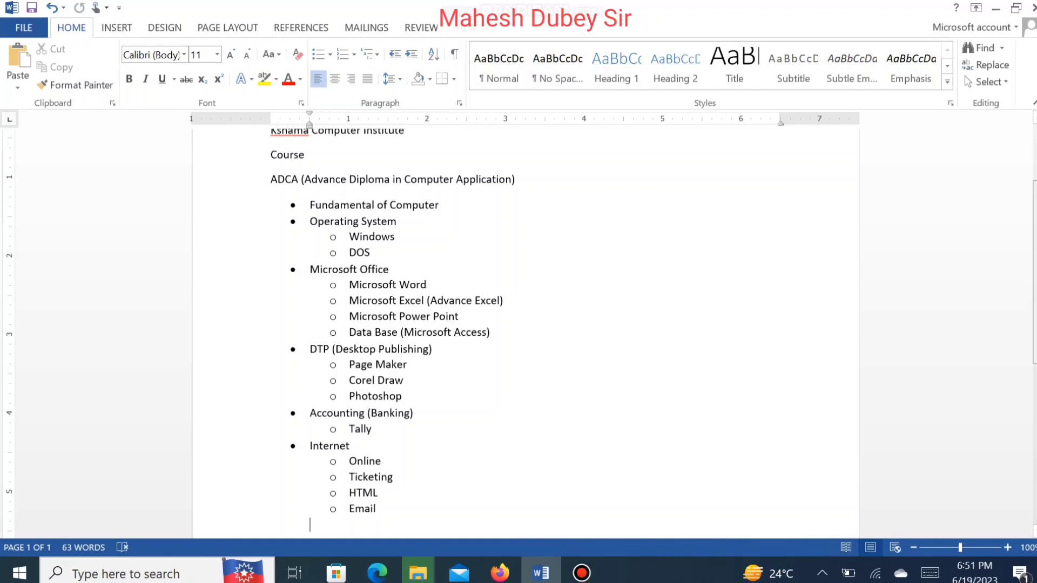
Step: Enlarge the "Syllabus" title's font to 16 pt
scroll(524, 324, "up", 3)
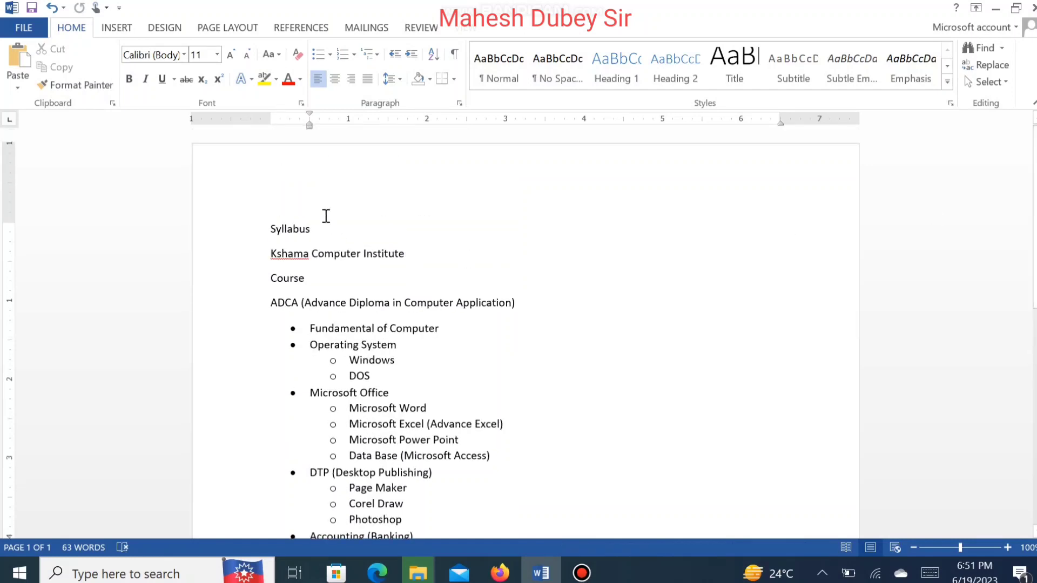
left_click_drag(268, 229, 319, 229)
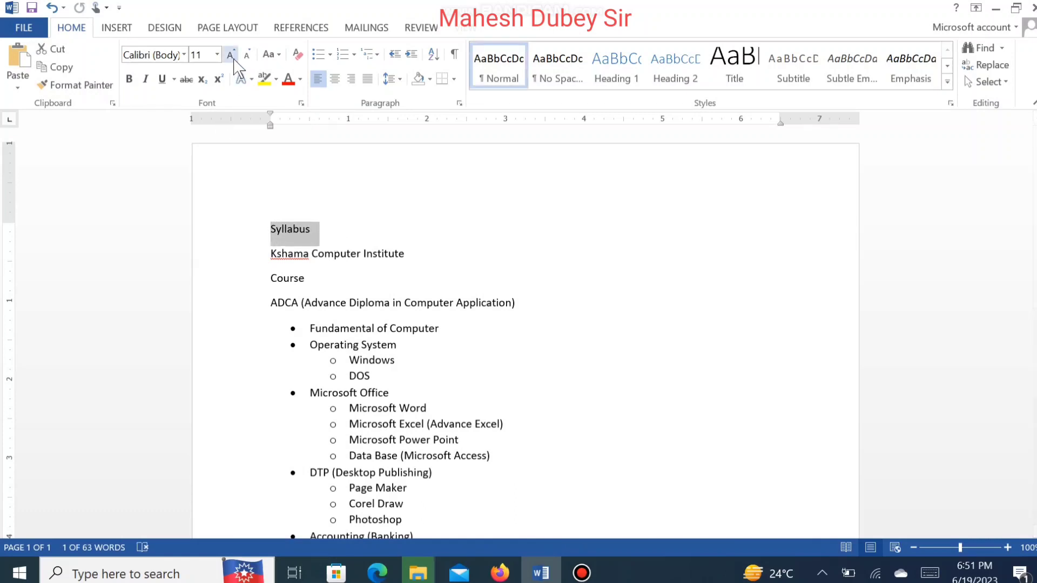
left_click(231, 55)
left_click(232, 55)
left_click(231, 54)
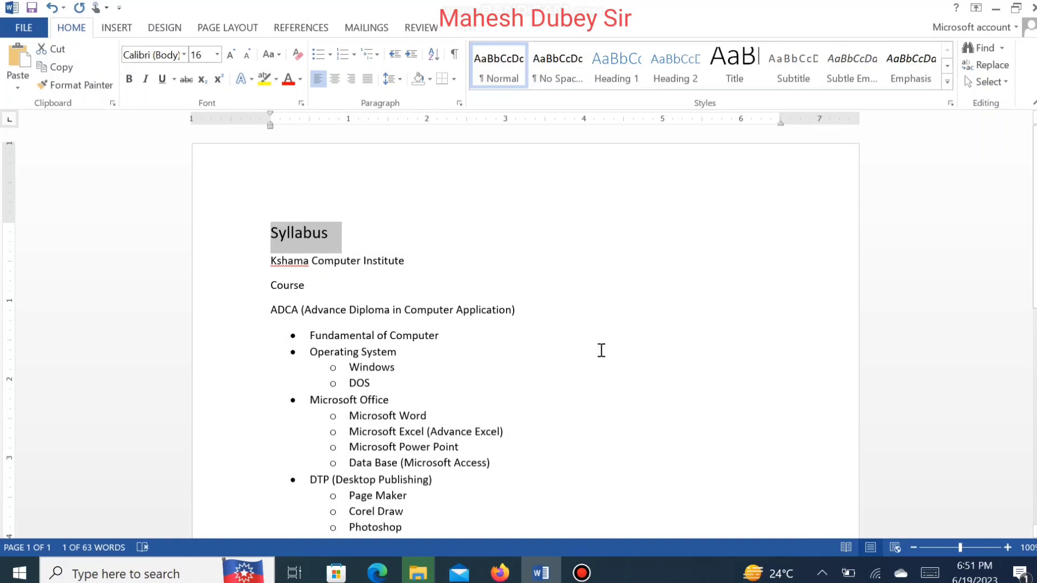
left_click(332, 227)
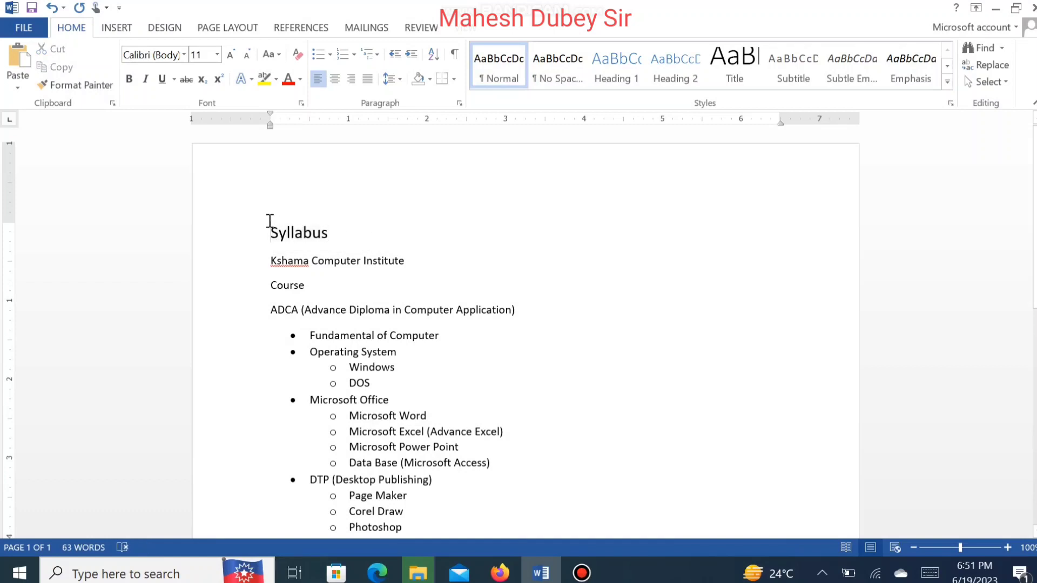
Step: Select all the document's content and delete it
left_click_drag(269, 222, 621, 535)
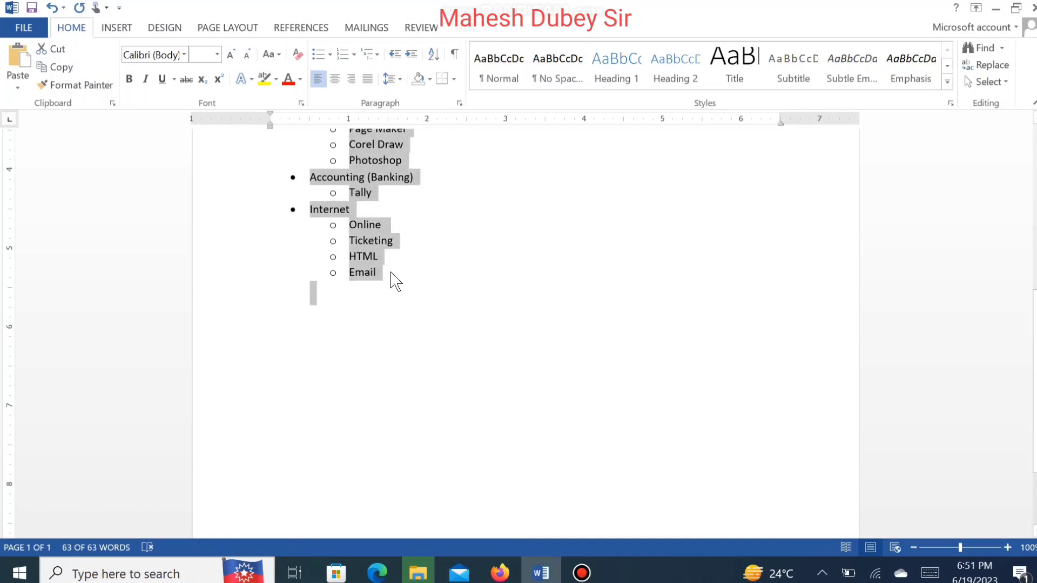
key("Delete")
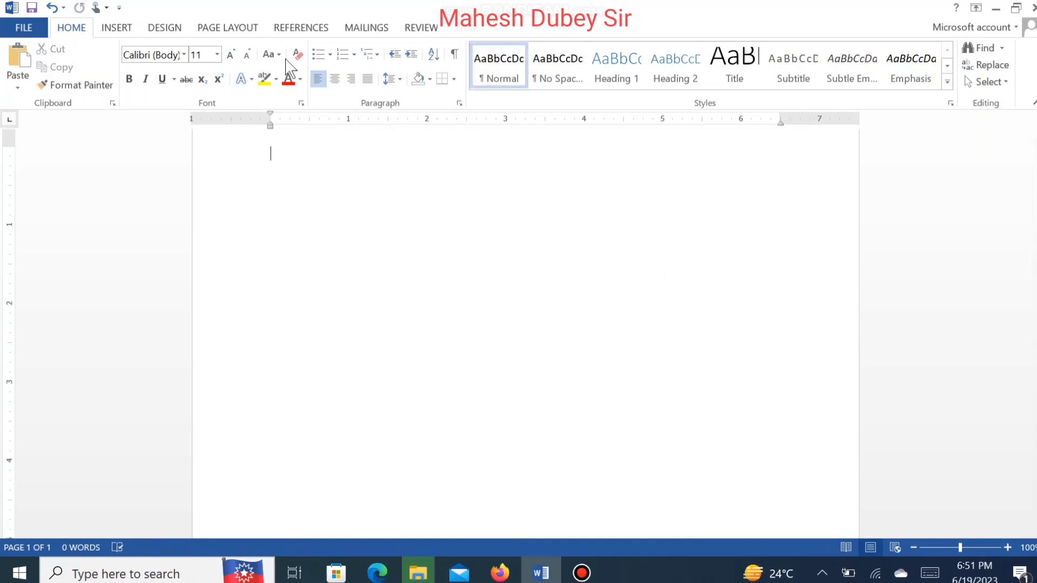
Step: Set the empty page to two columns and drag the ruler margins wider
left_click(128, 30)
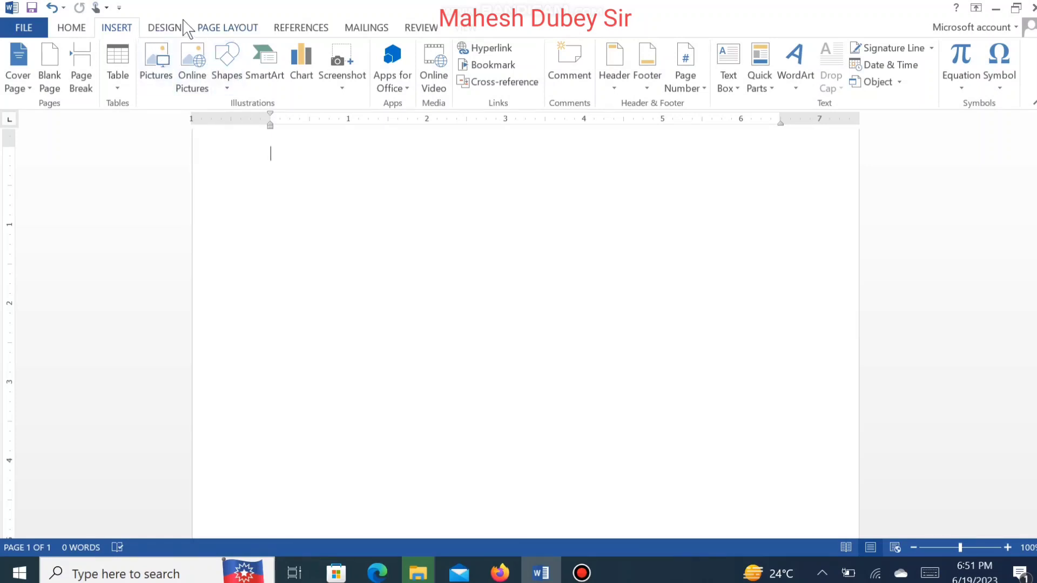
left_click(222, 30)
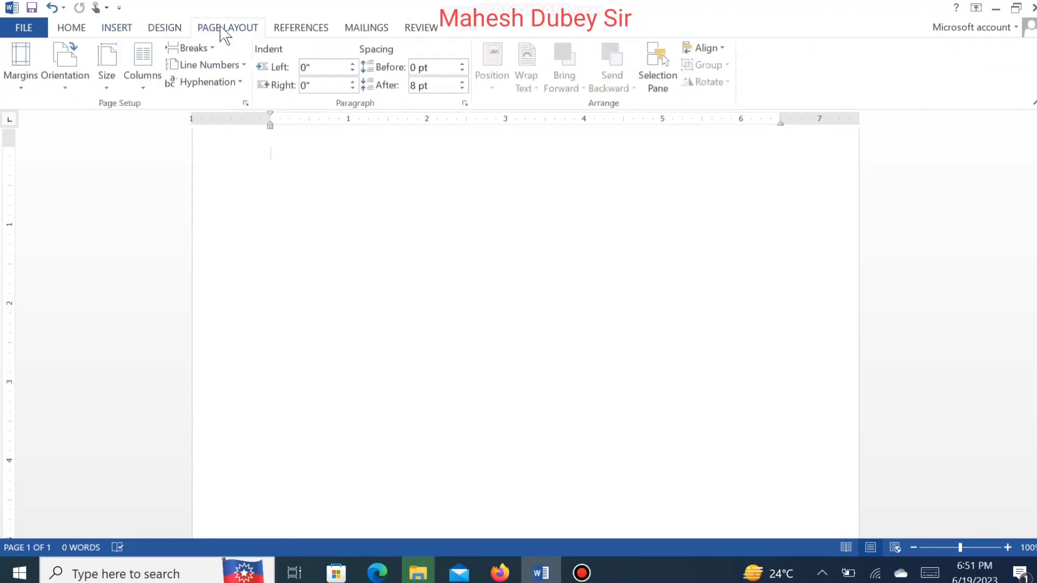
left_click(154, 79)
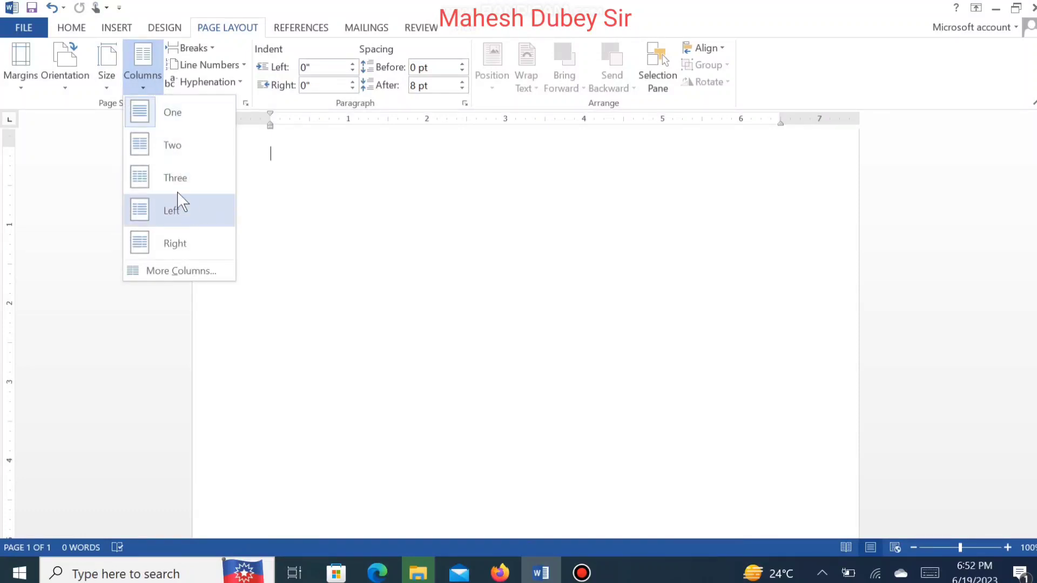
left_click(173, 146)
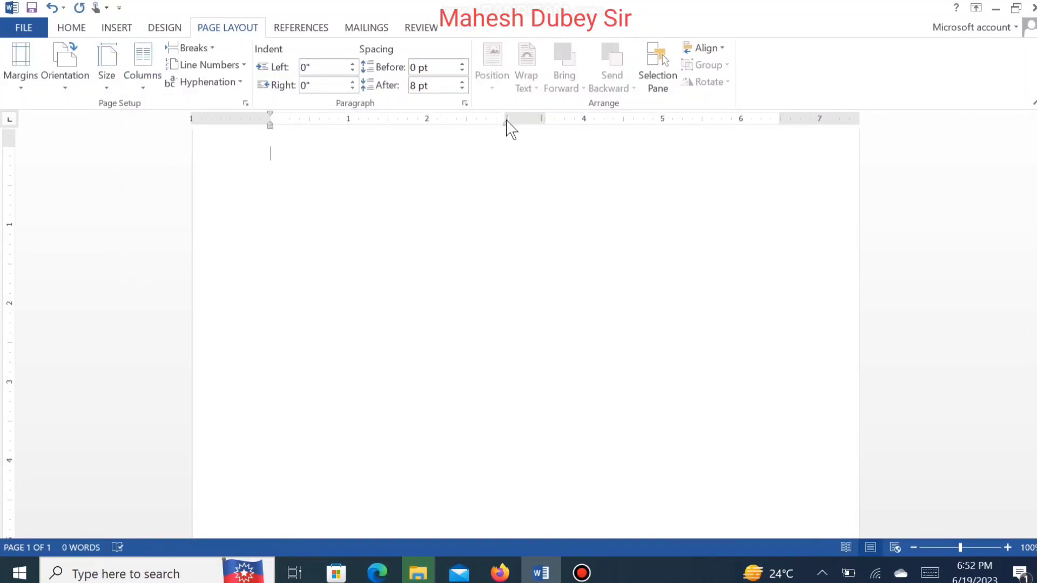
left_click_drag(508, 120, 512, 119)
left_click_drag(269, 118, 219, 120)
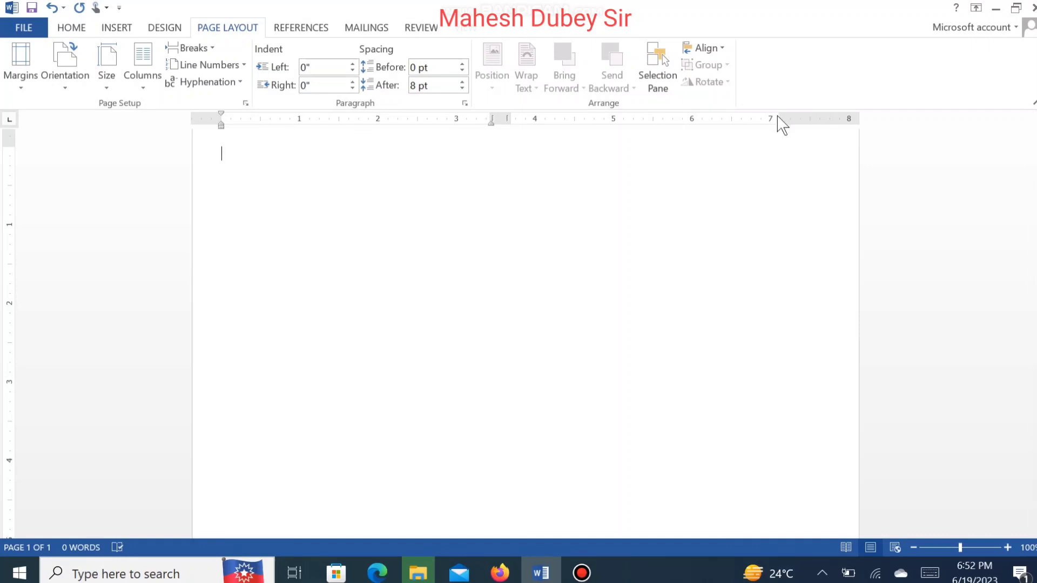
left_click_drag(783, 120, 827, 119)
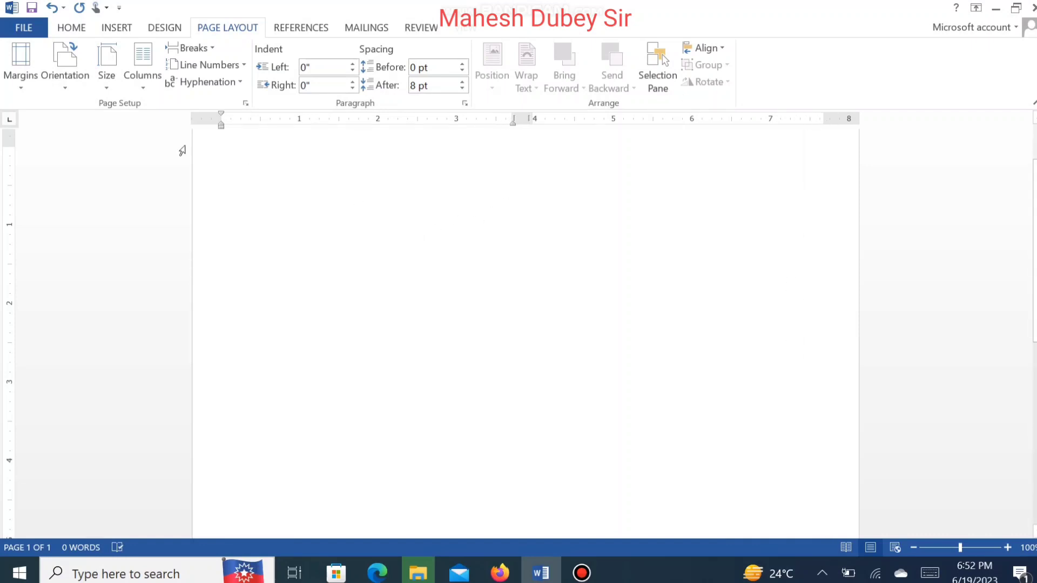
left_click(27, 83)
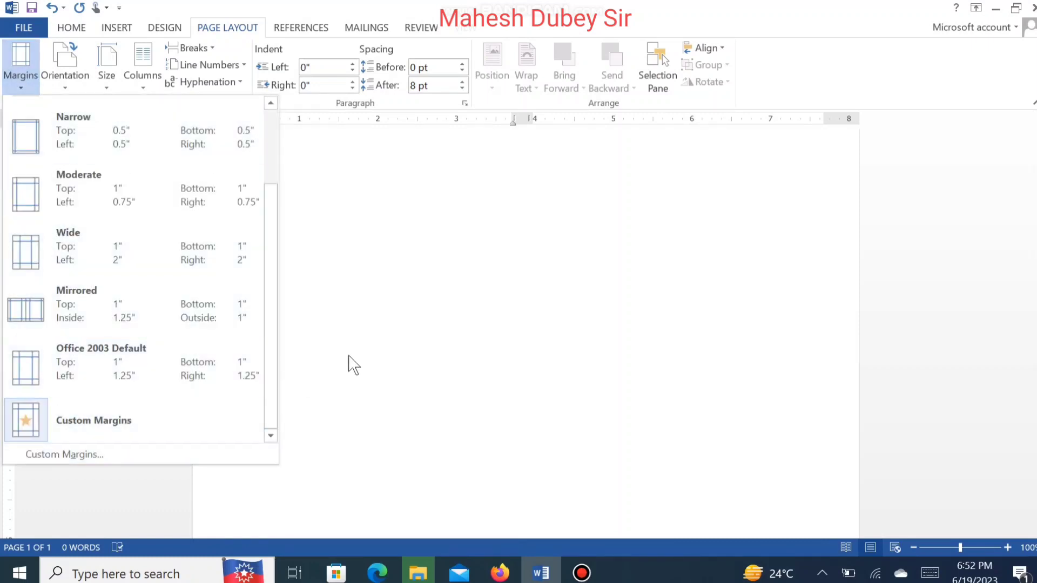
left_click(409, 250)
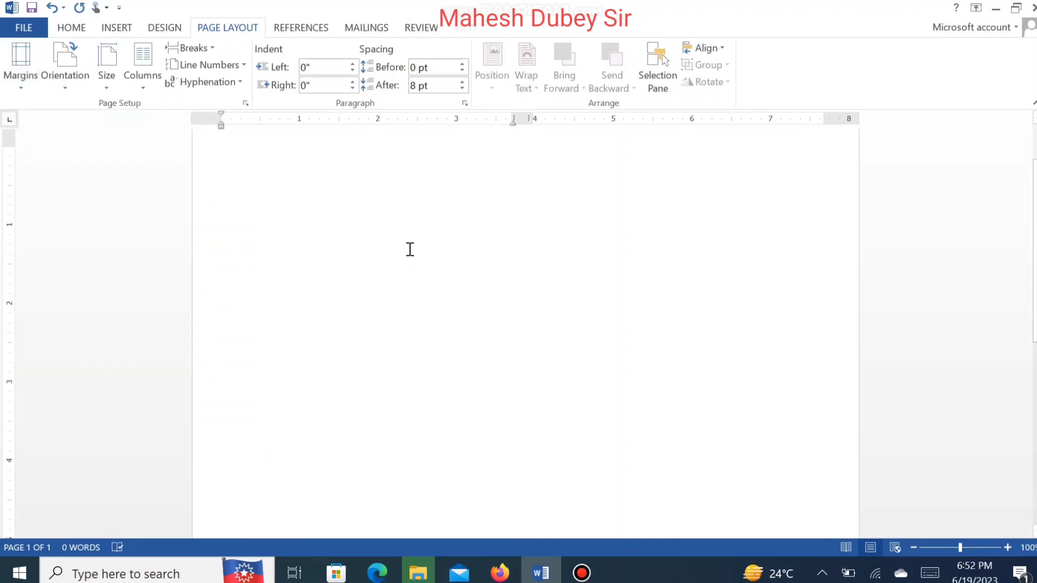
Step: Paste the syllabus content back into the document
type("ADCA (Advance Diploma in Computer Application) Fundamental of Computer Operating System Windows DOS Microsoft Office Microsoft Word Microsoft Excel (Advance Excel) Microsoft Power Point Data Base (Microsoft Access) DTP (Desktop Publishing) Page Maker Corel Draw Photoshop Accounting (Banking) Tally Internet Online Ticketing HTML Email")
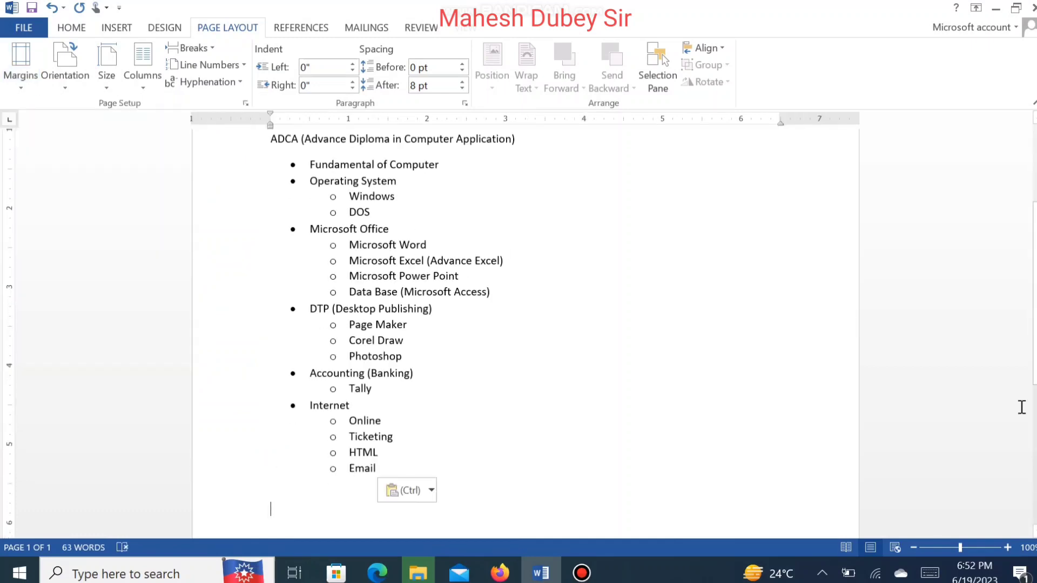
scroll(1014, 227, "up", 3)
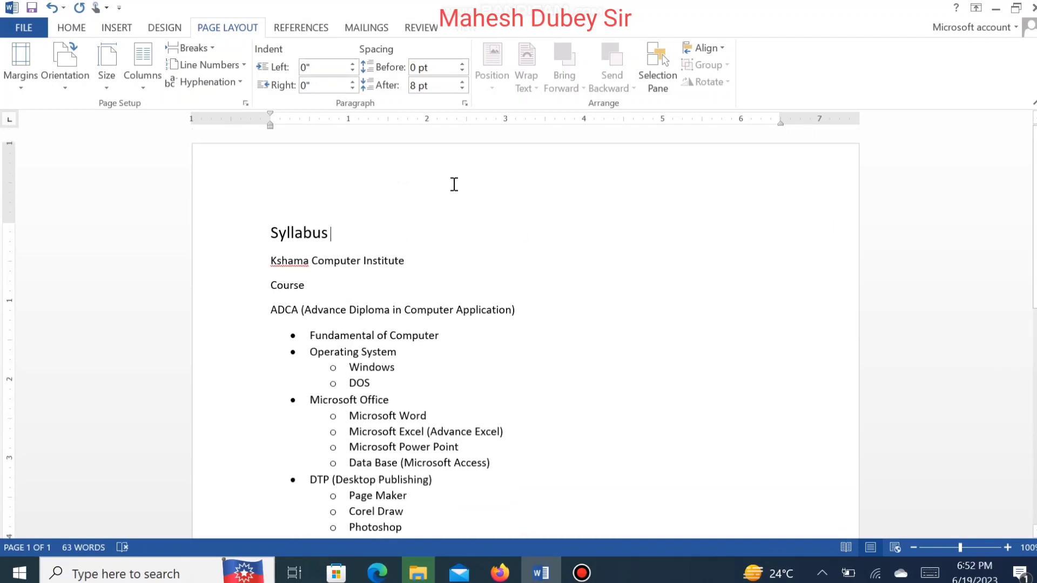
Step: Lay out the syllabus in two columns and widen the first column on the ruler
left_click(143, 70)
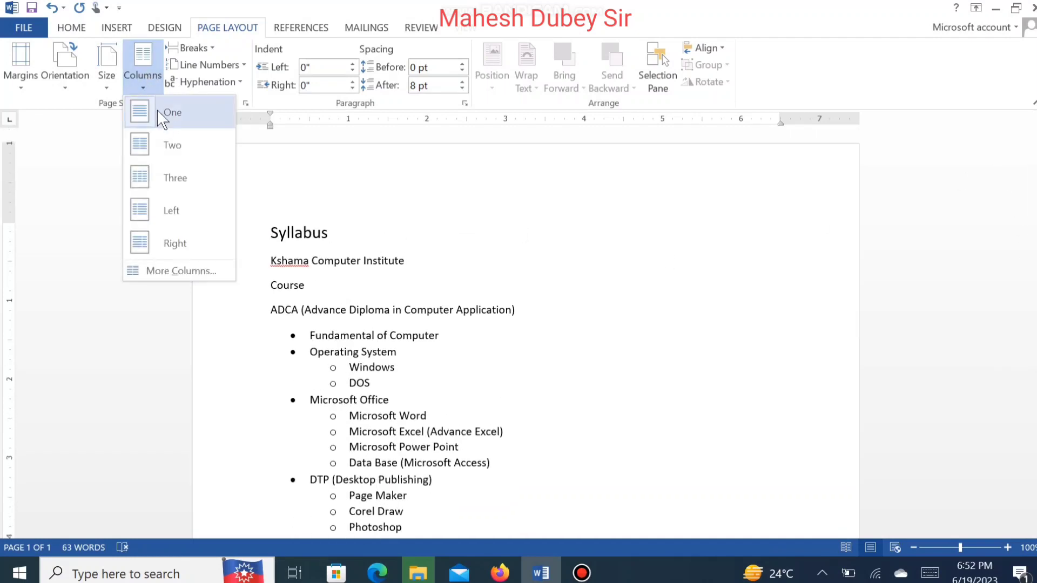
left_click(169, 145)
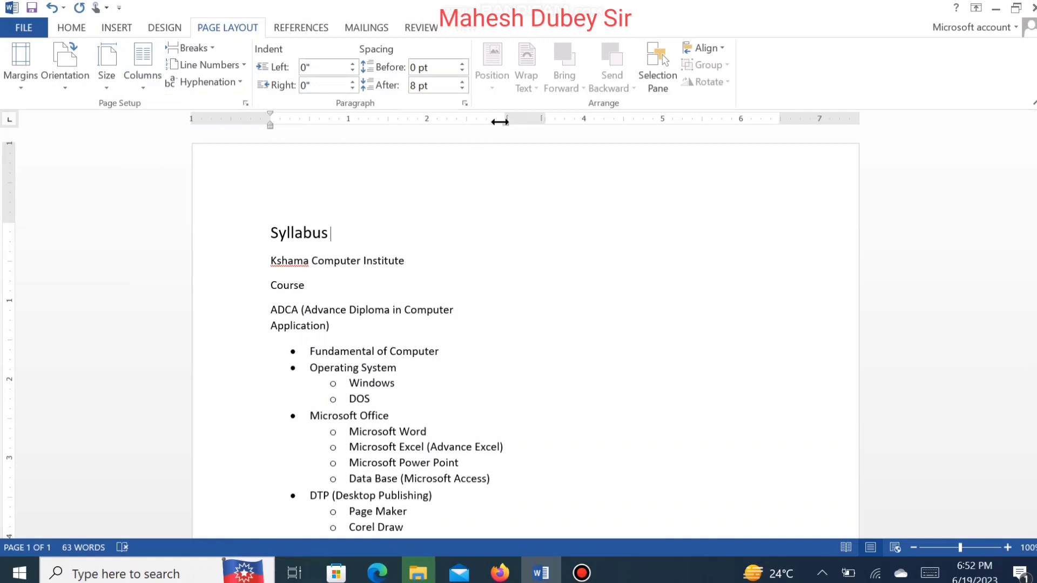
left_click_drag(497, 121, 518, 116)
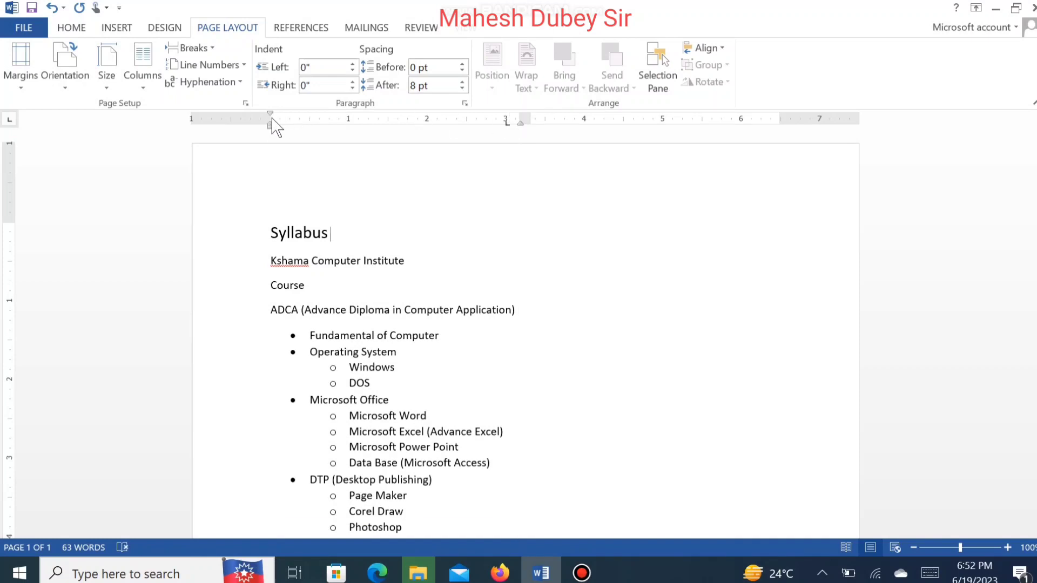
Step: Decrease the left page margin by one step in the Custom Margins page setup
left_click(21, 62)
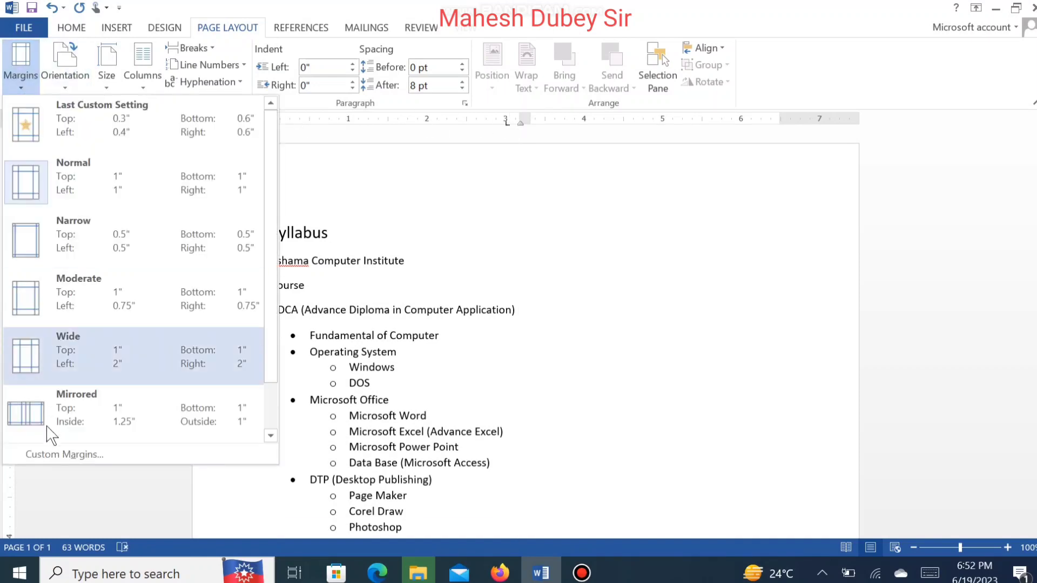
left_click(54, 455)
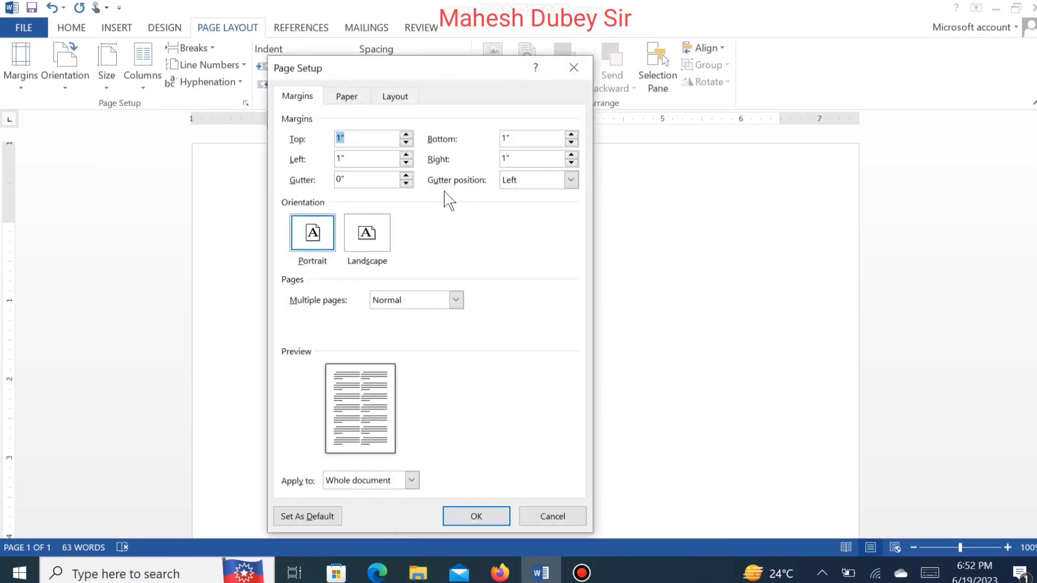
left_click(405, 163)
left_click(473, 519)
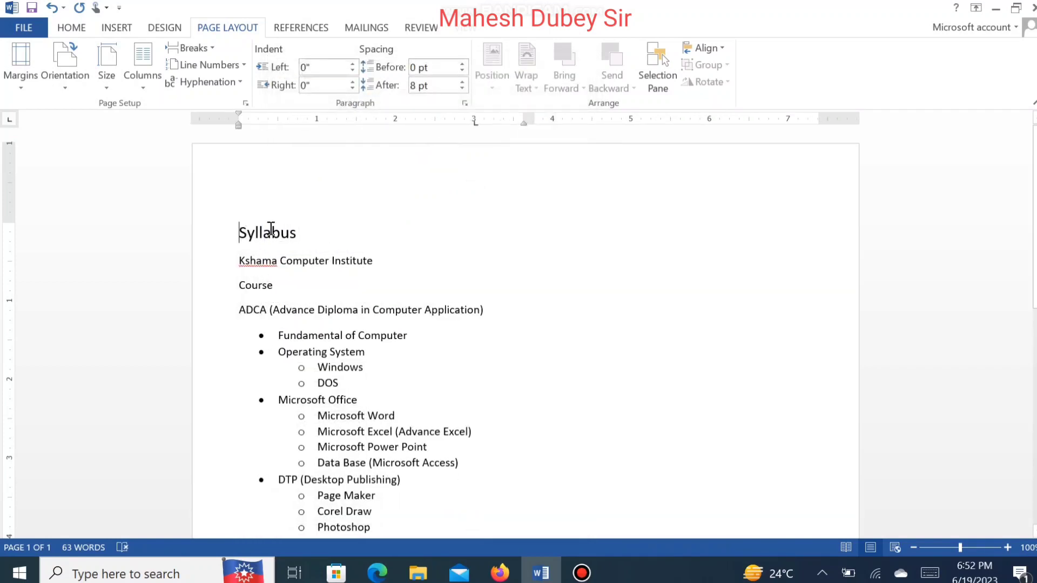
Step: Set the "Syllabus" title's font size to 18 pt
double_click(271, 227)
key("ctrl+shift+period")
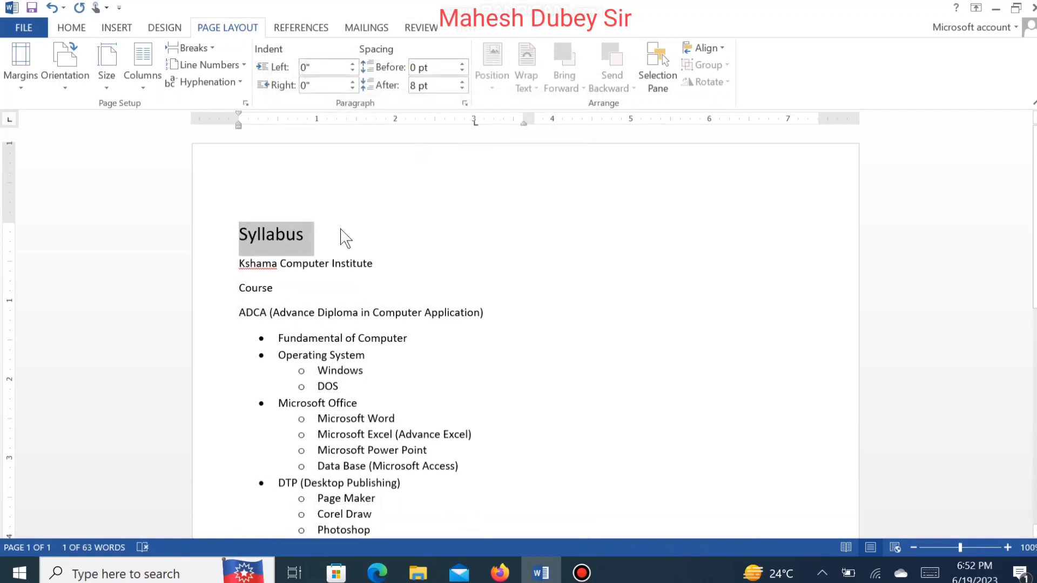
left_click(80, 30)
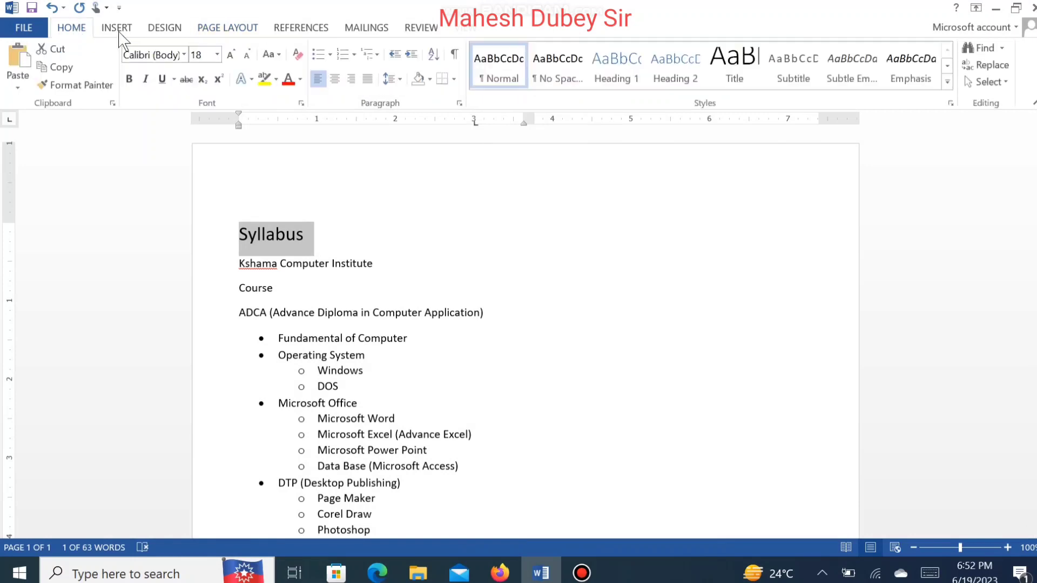
left_click(230, 54)
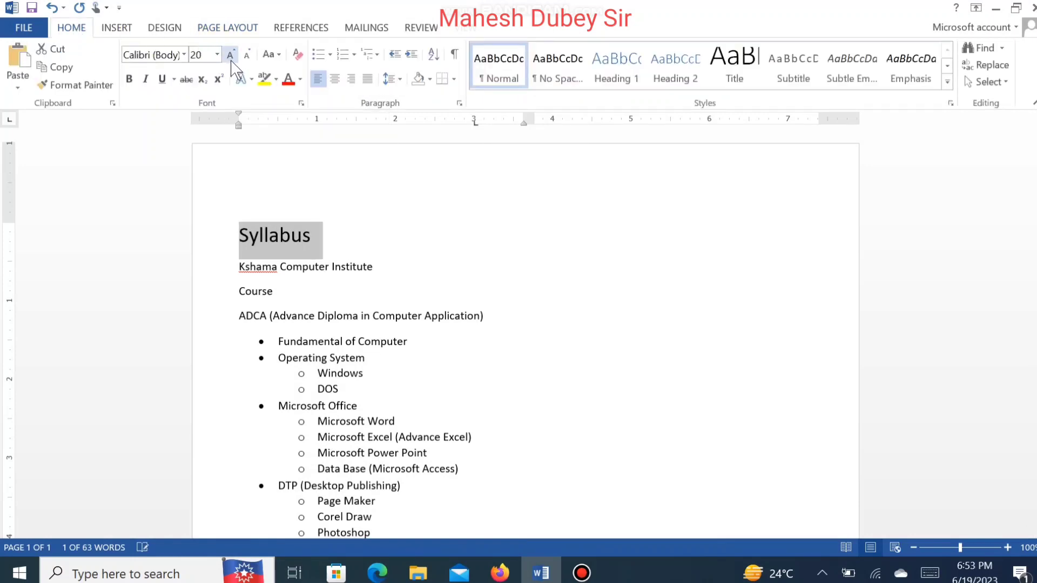
left_click(246, 56)
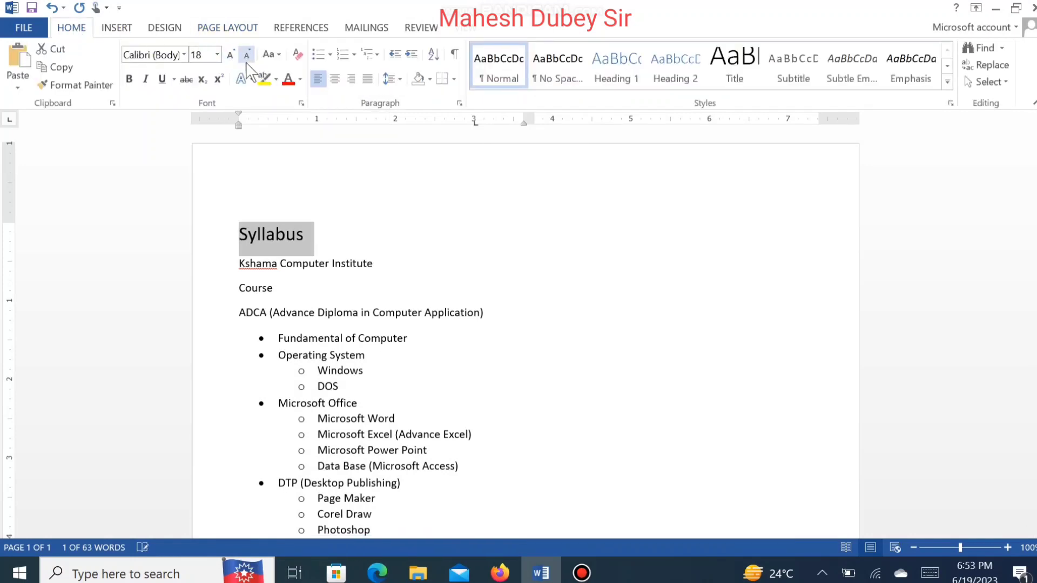
Step: Underline, bold and center the "Syllabus" title
left_click(162, 79)
left_click(129, 79)
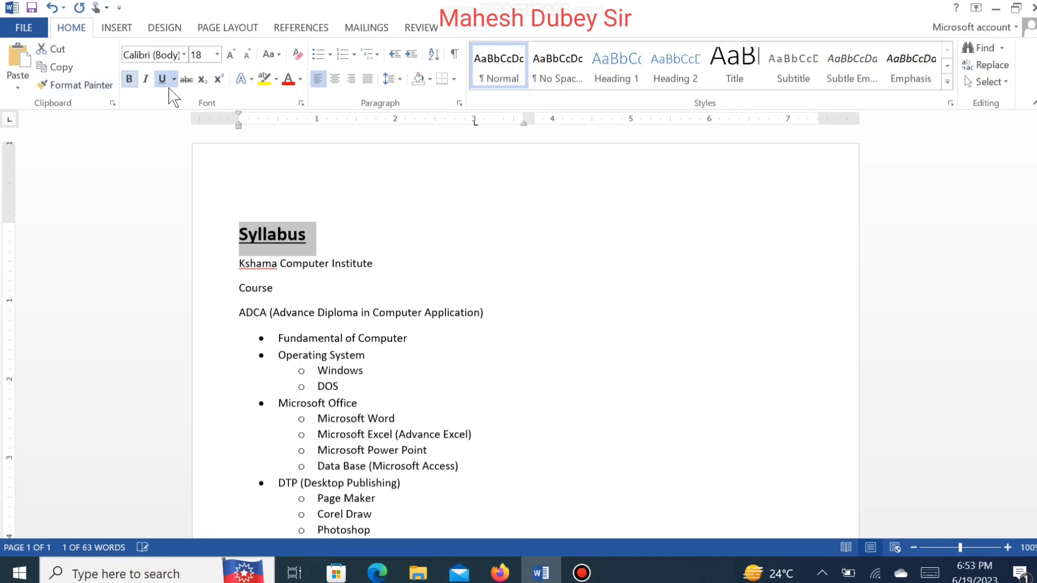
left_click(336, 80)
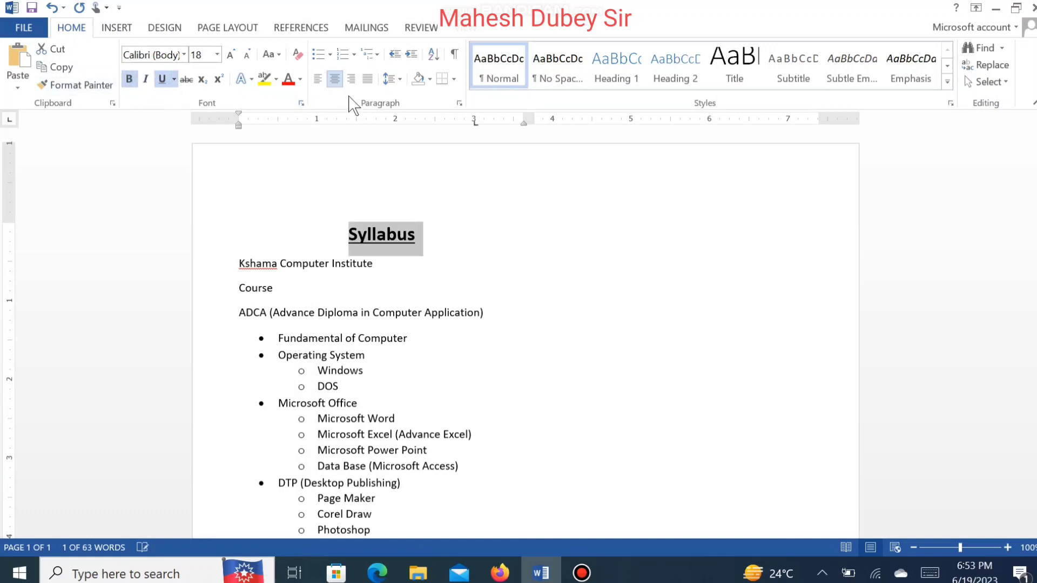
left_click(438, 239)
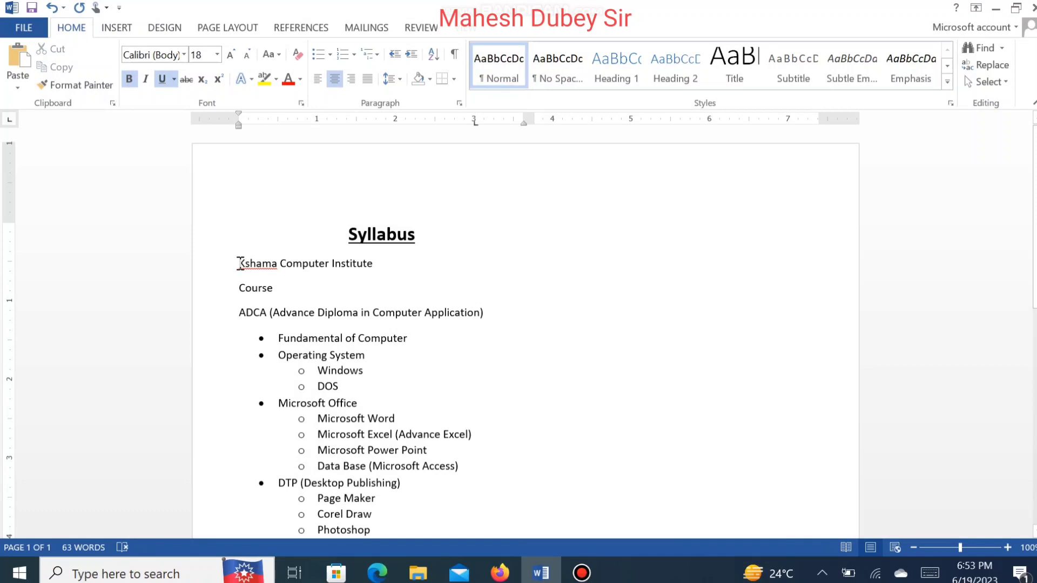
Step: Format the "Kshama Computer Institute" line as centered, underlined, bold text at 12 pt
left_click_drag(241, 263, 396, 264)
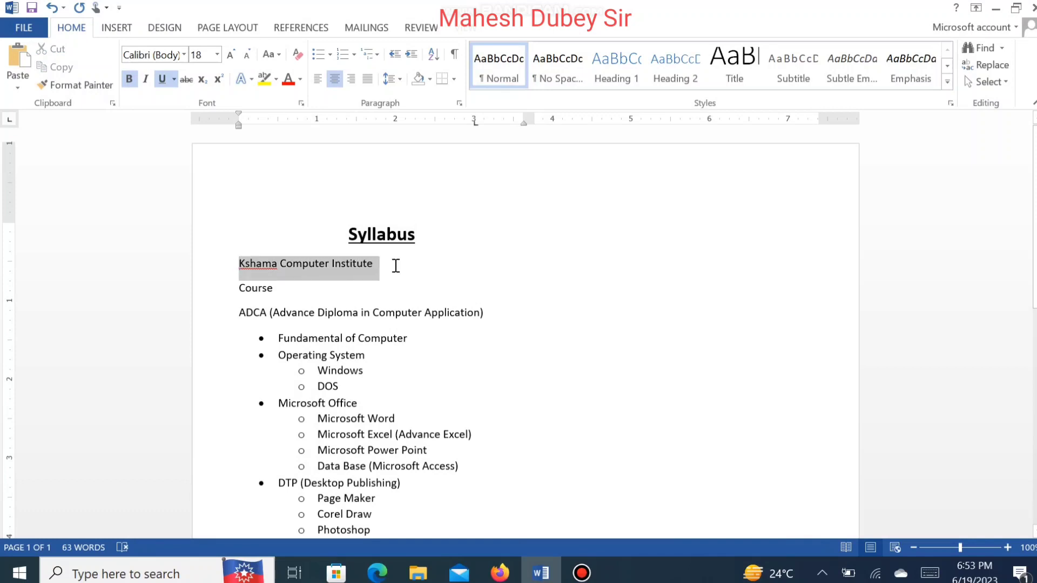
left_click(333, 79)
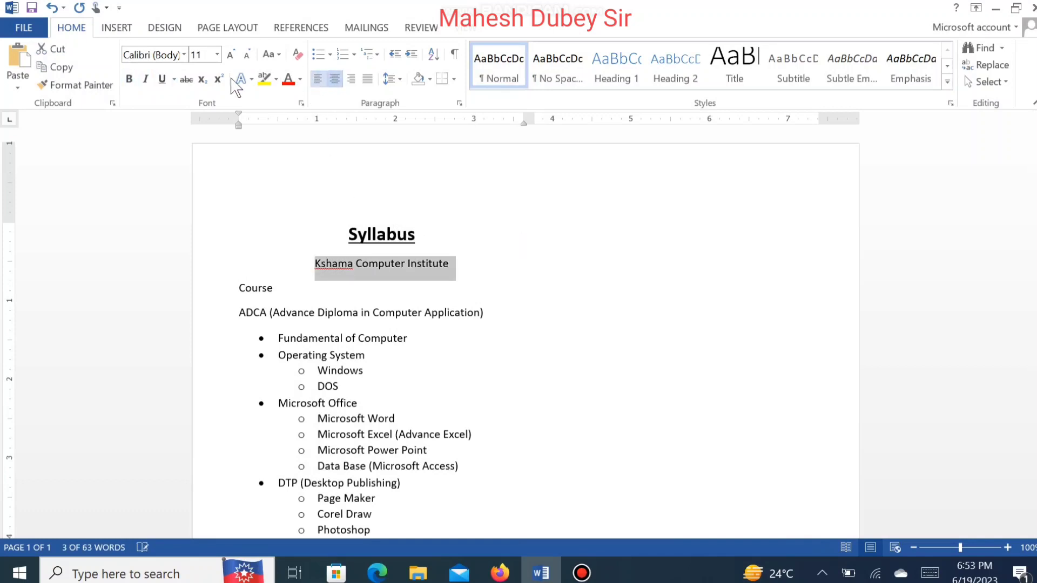
left_click(161, 81)
left_click(129, 80)
left_click(130, 80)
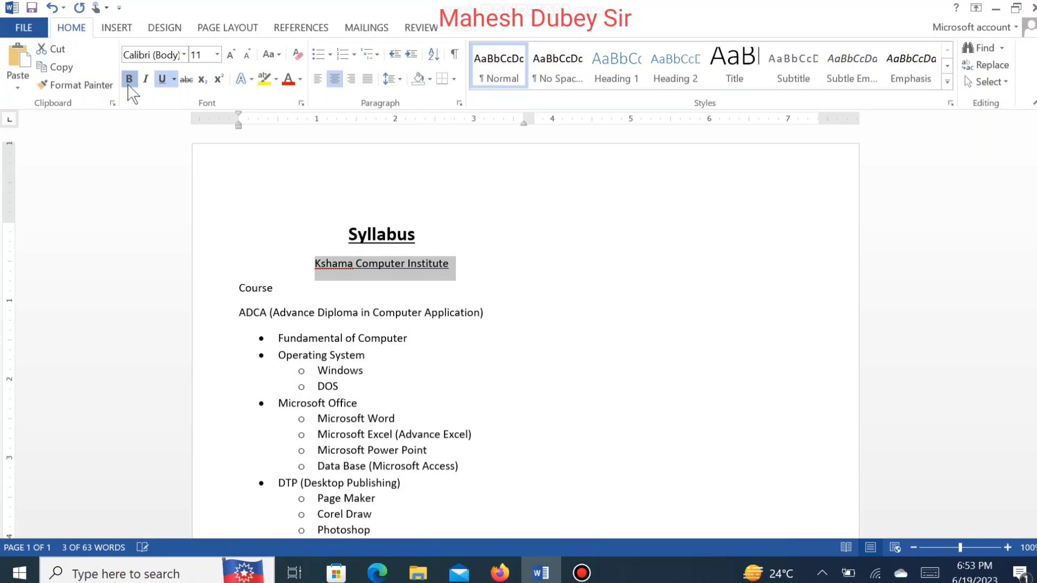
left_click(128, 81)
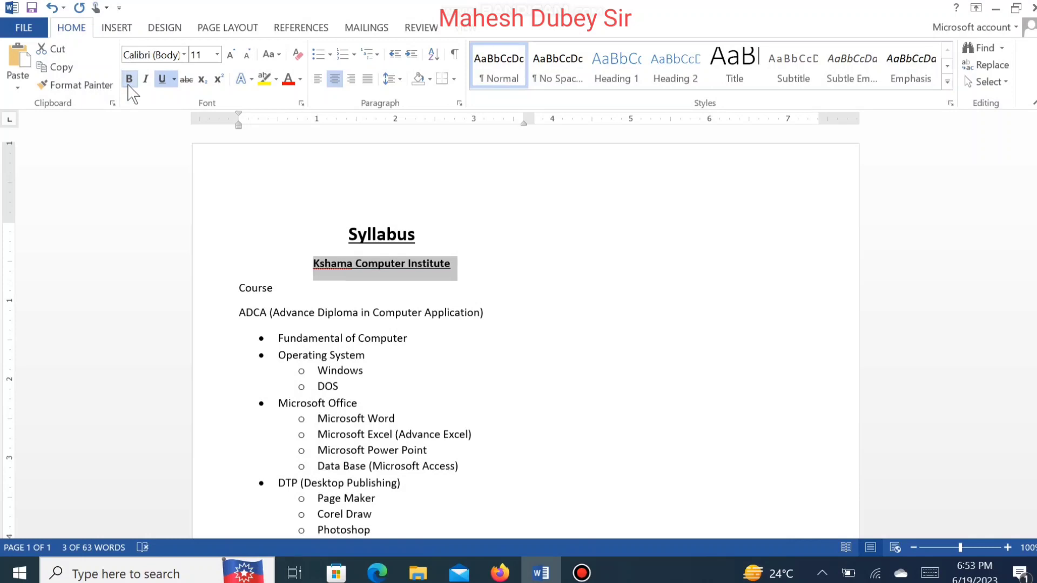
left_click(230, 54)
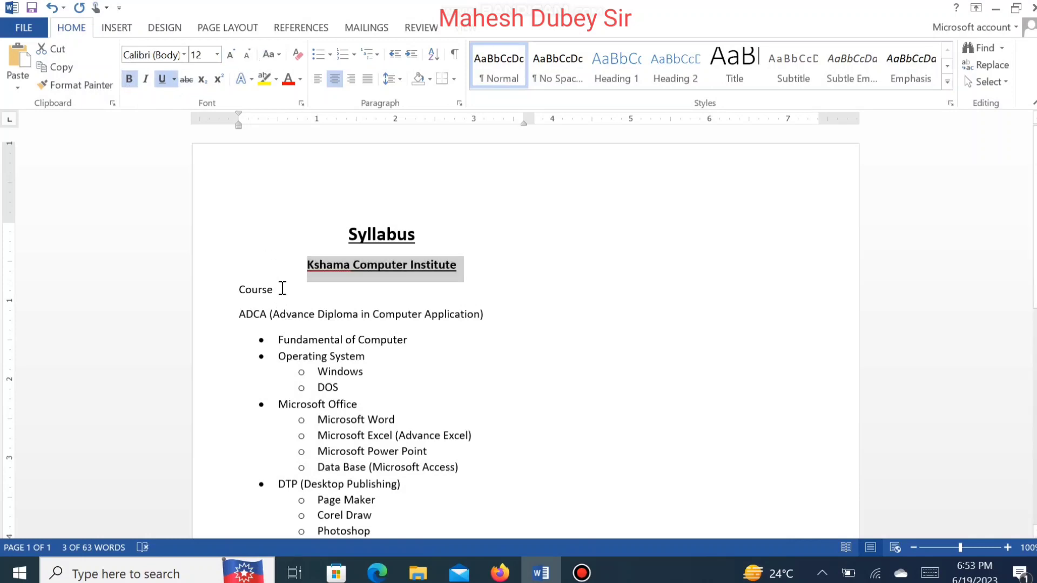
Step: Format the "Course" line as centered, underlined, bold text at 14 pt
left_click_drag(278, 290, 236, 296)
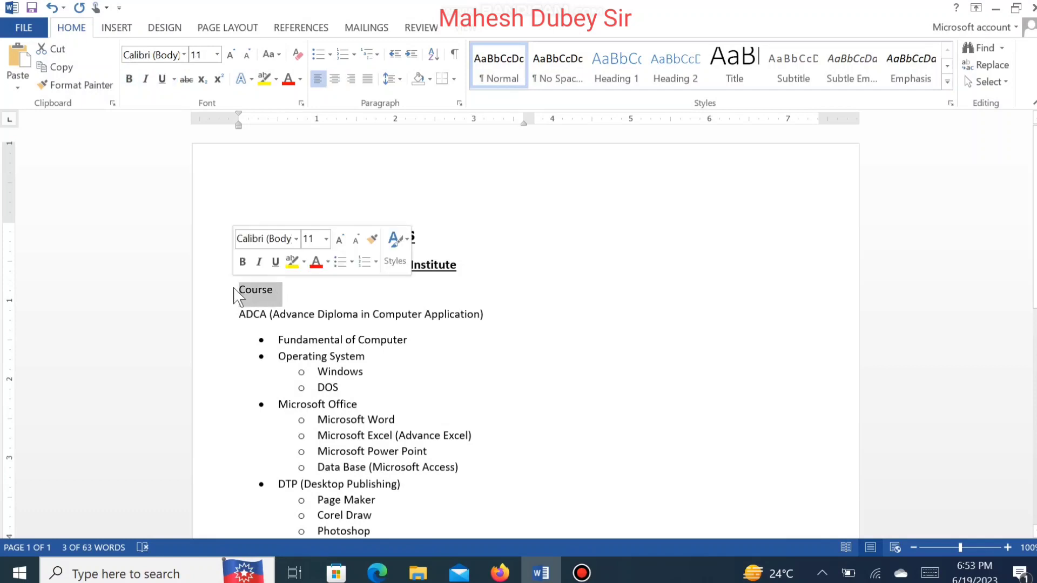
left_click(334, 79)
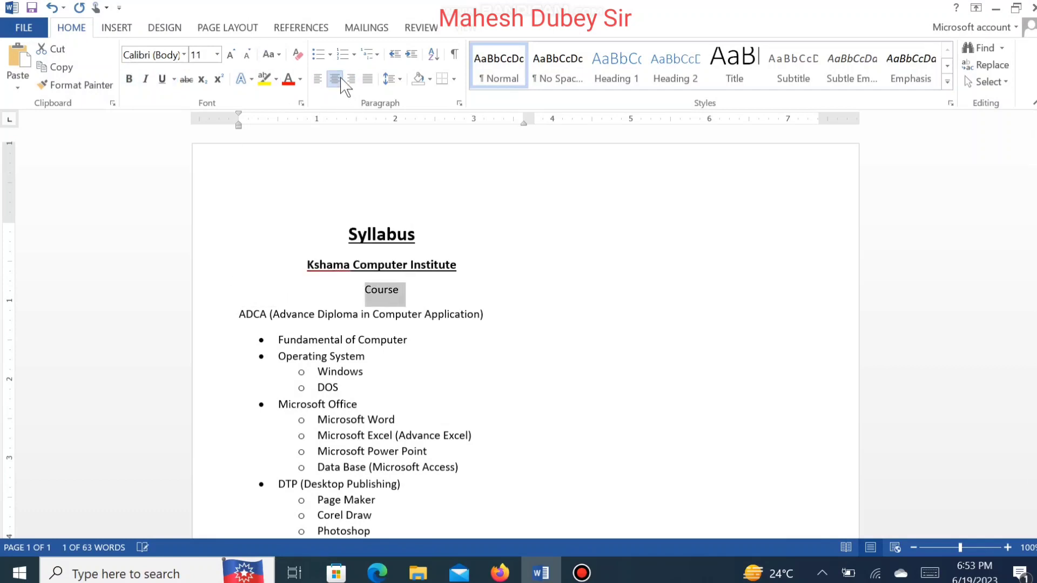
left_click(162, 80)
left_click(132, 81)
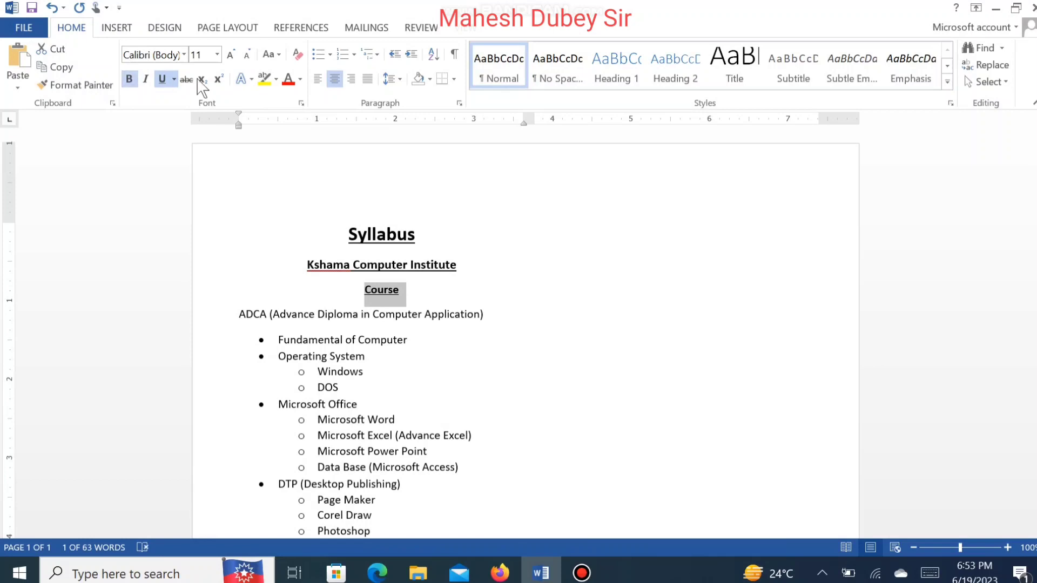
left_click(230, 54)
left_click(230, 54)
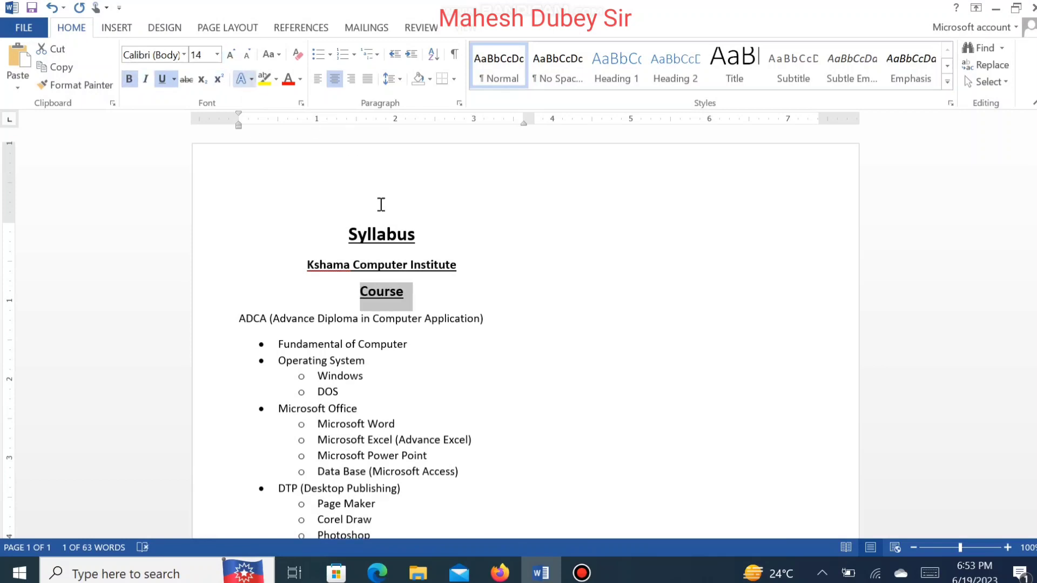
Step: Make the ADCA (Advance Diploma in Computer Application) line bold, 12 pt and centered
left_click(450, 319)
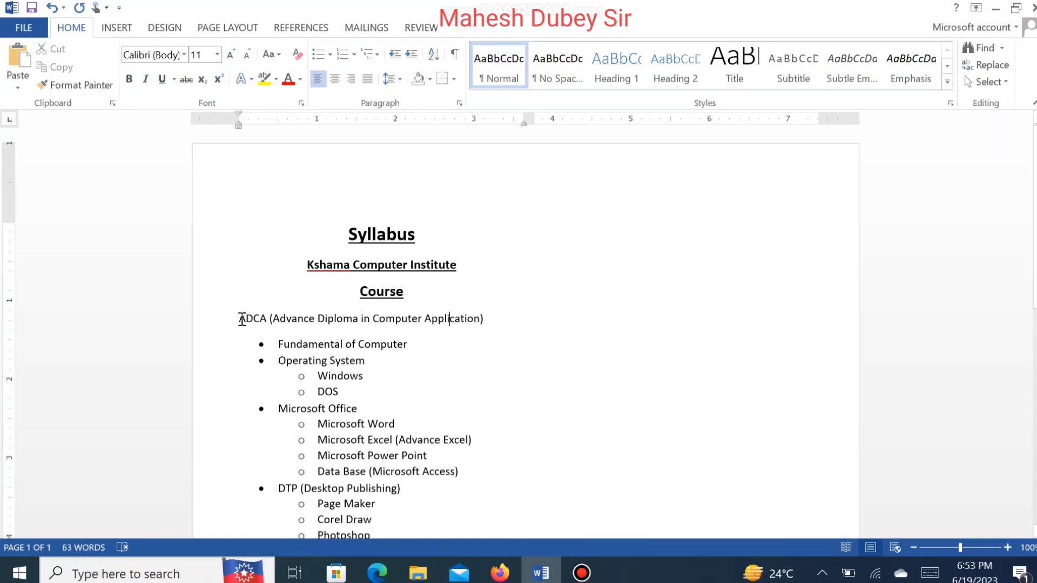
left_click_drag(242, 319, 485, 331)
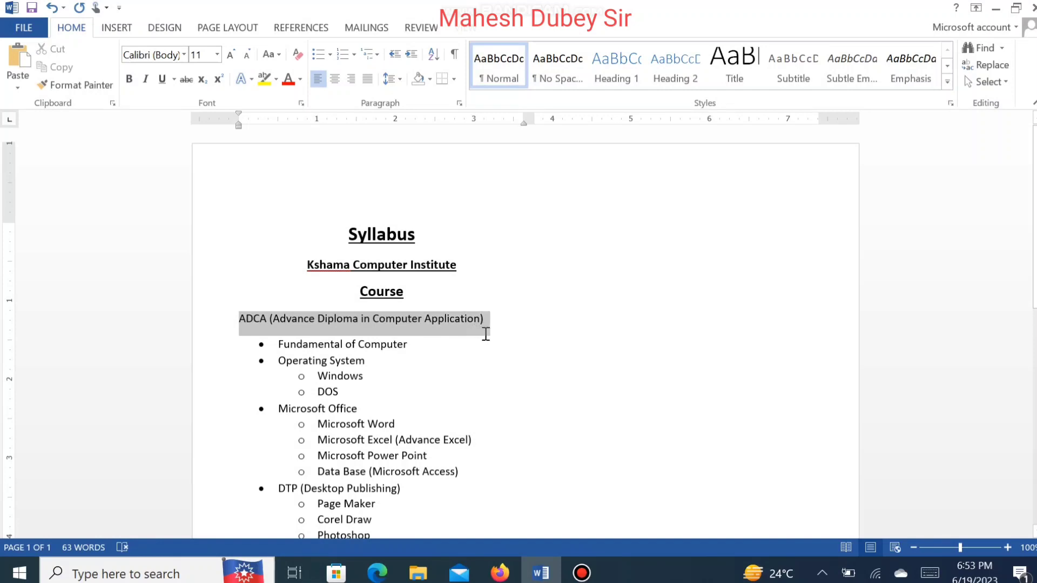
left_click(129, 78)
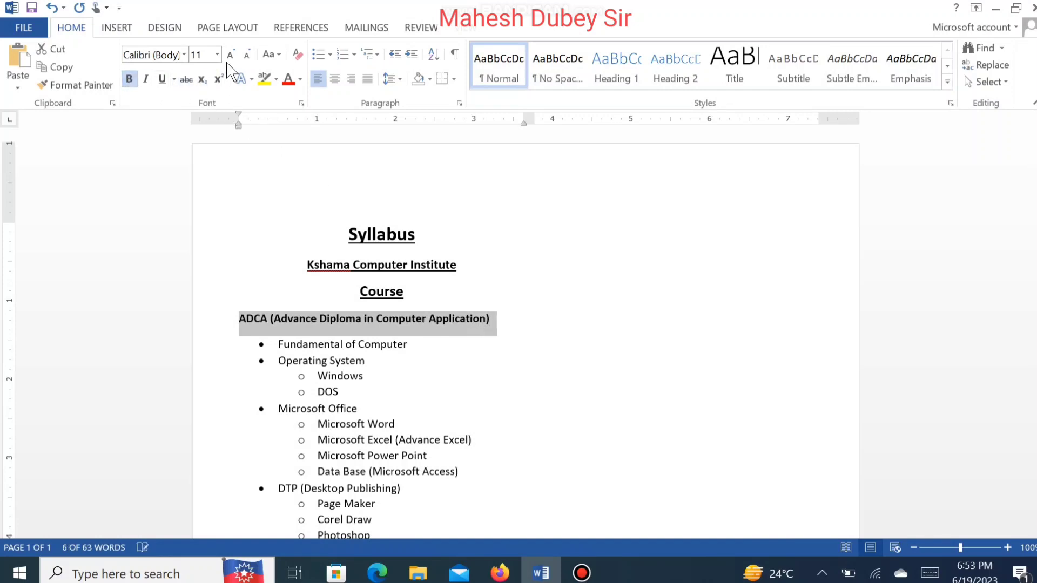
left_click(230, 54)
left_click(335, 79)
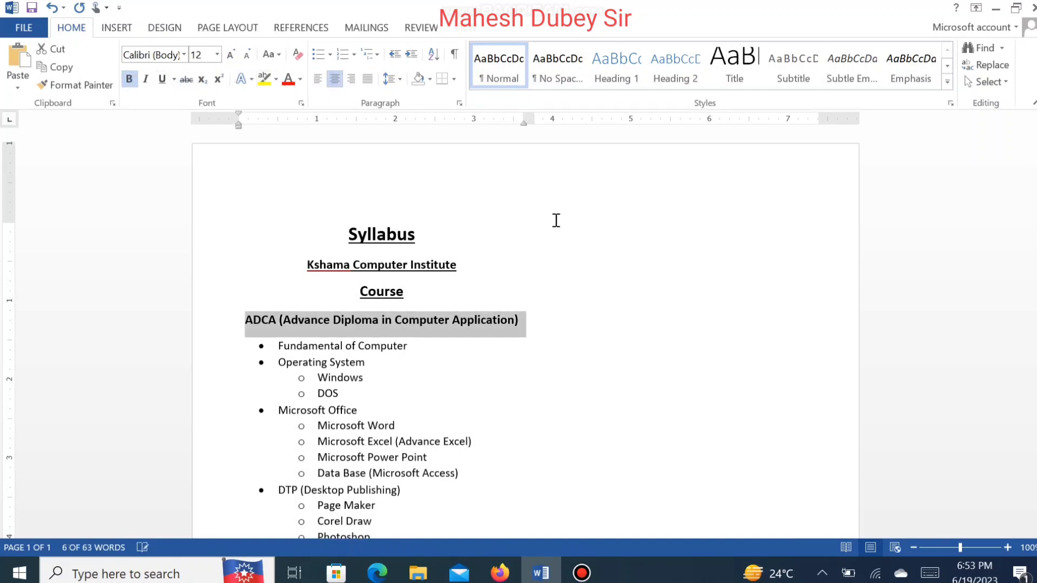
left_click(619, 324)
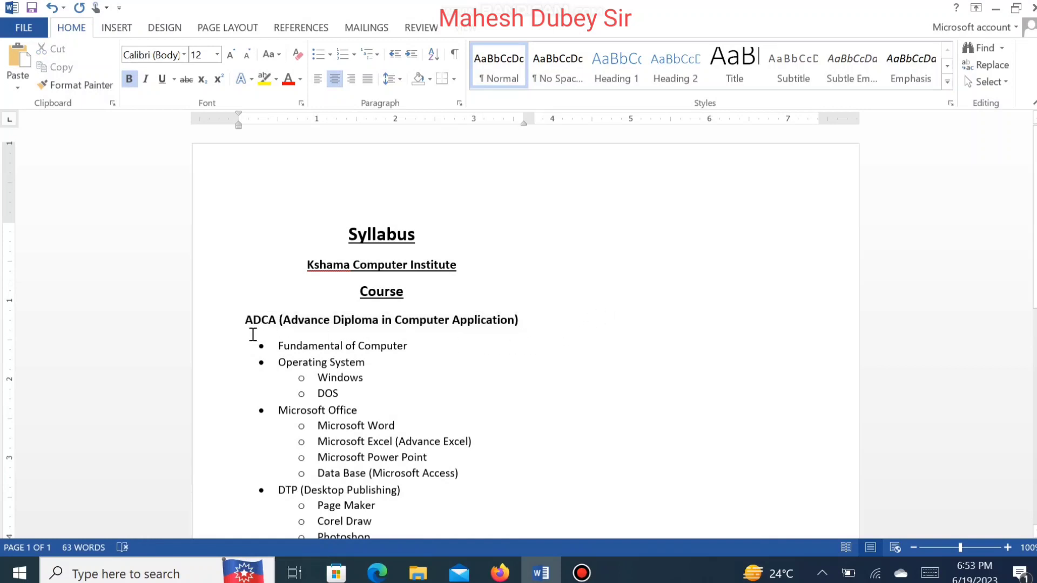
Step: Enlarge the whole bulleted course list to 12 pt
left_click_drag(253, 335, 362, 169)
left_click(286, 361)
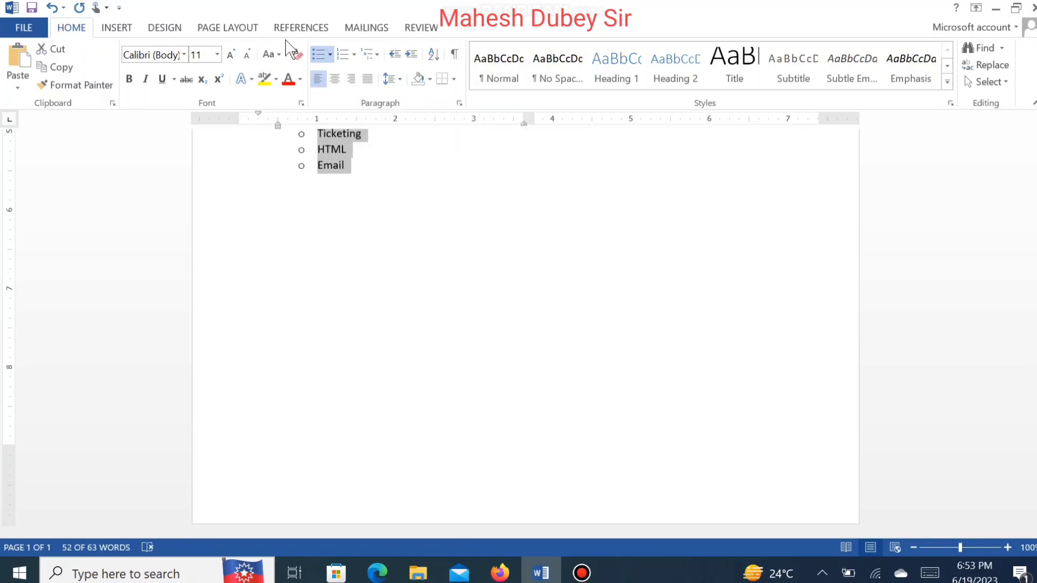
left_click(231, 55)
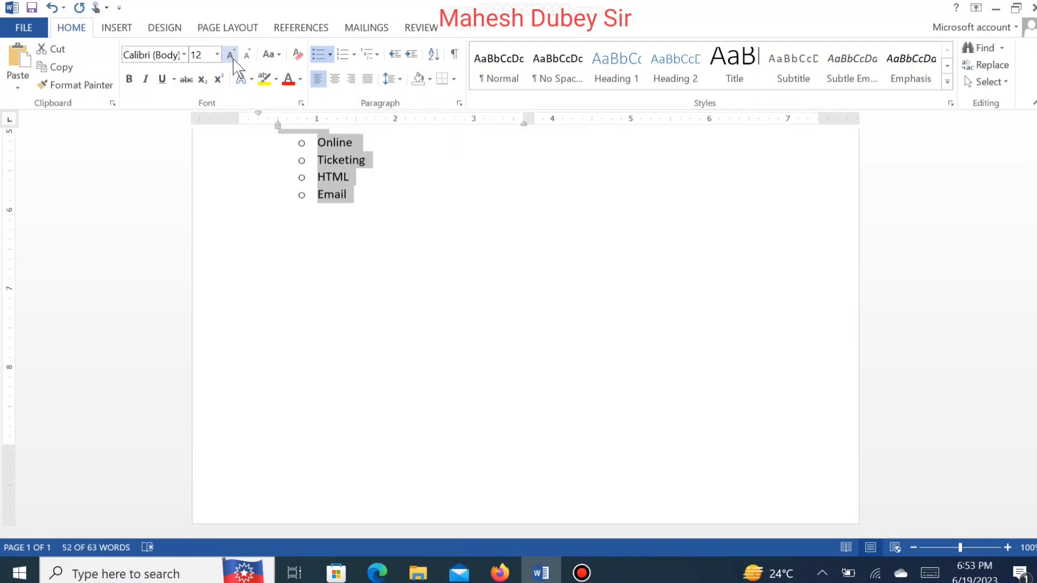
Step: Bold the "Fundamental of Computer" and "Operating System" list items
left_click_drag(1033, 340, 1032, 216)
left_click(307, 261)
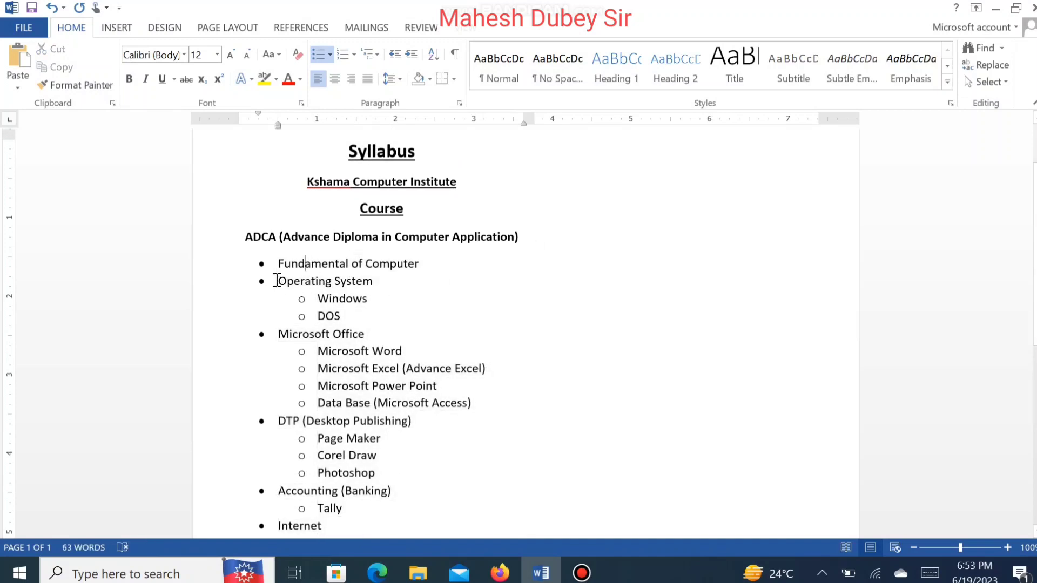
left_click_drag(277, 265, 370, 281)
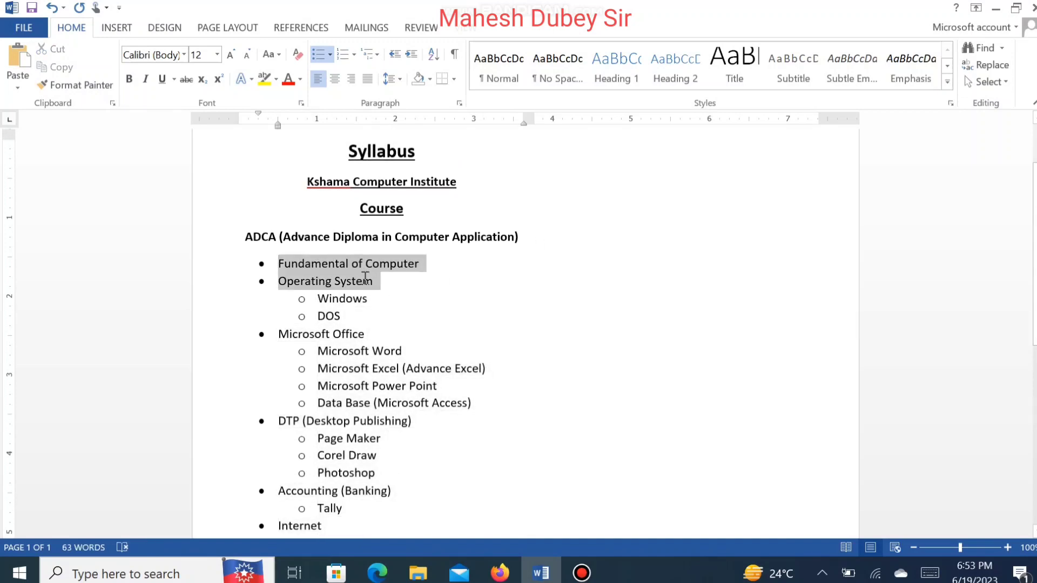
left_click(129, 79)
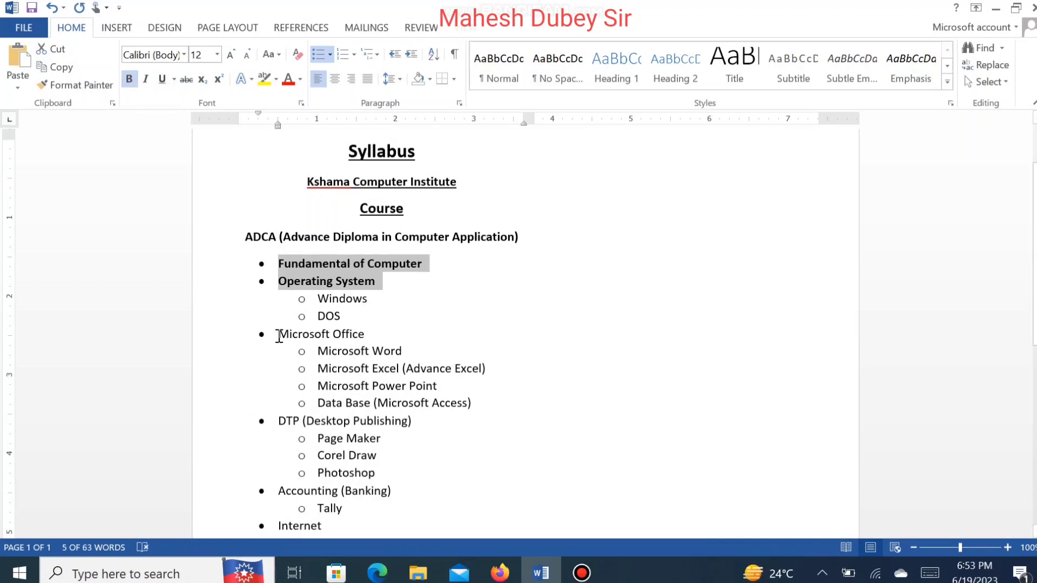
Step: Bold the "Microsoft Office" and "DTP (Desktop Publishing)" list items
left_click_drag(278, 336, 372, 342)
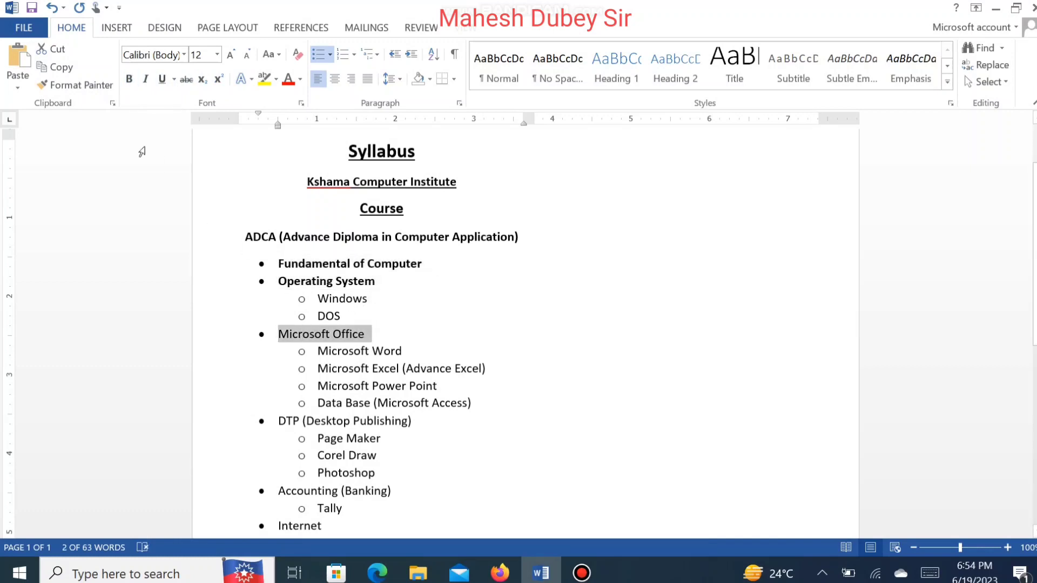
left_click(130, 79)
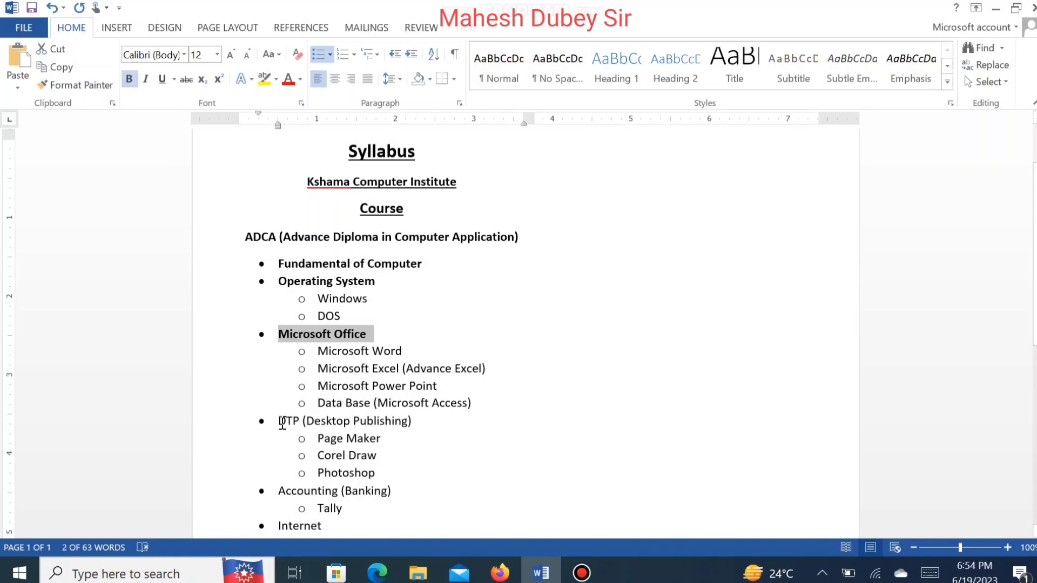
left_click_drag(280, 423, 427, 423)
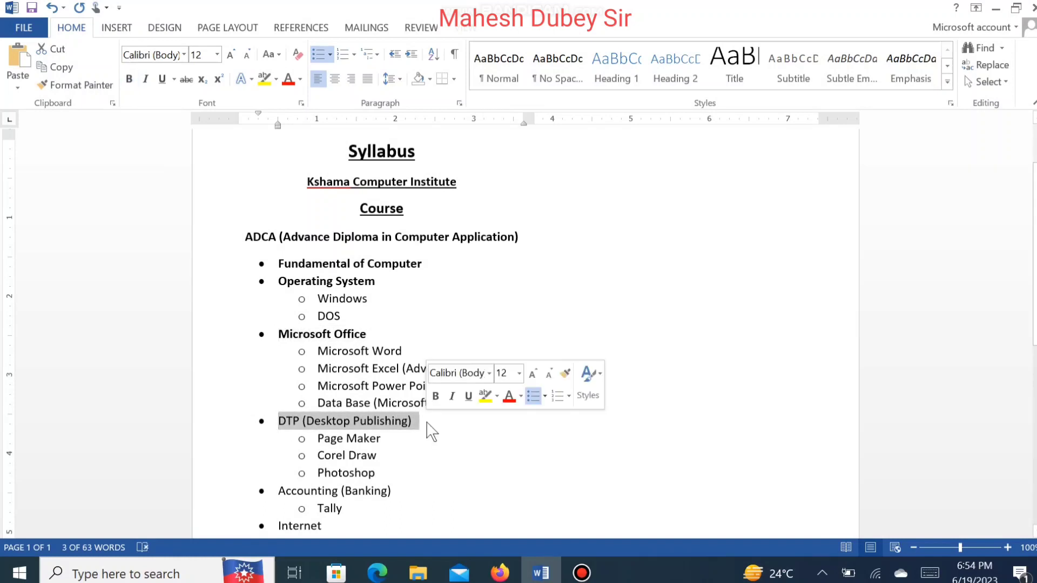
left_click(129, 79)
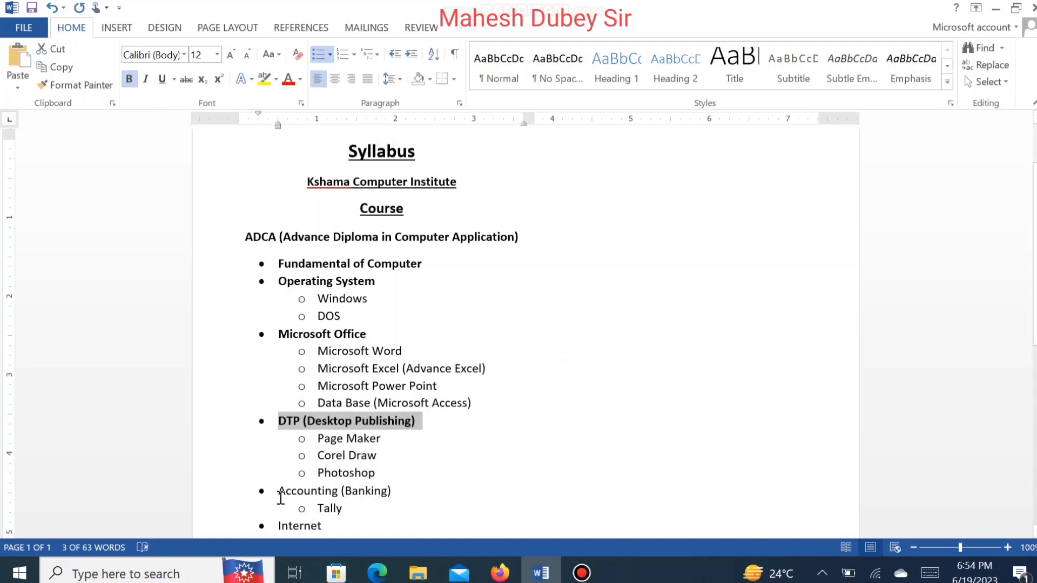
Step: Bold the "Accounting (Banking)" and "Internet" list items
left_click_drag(280, 496, 397, 492)
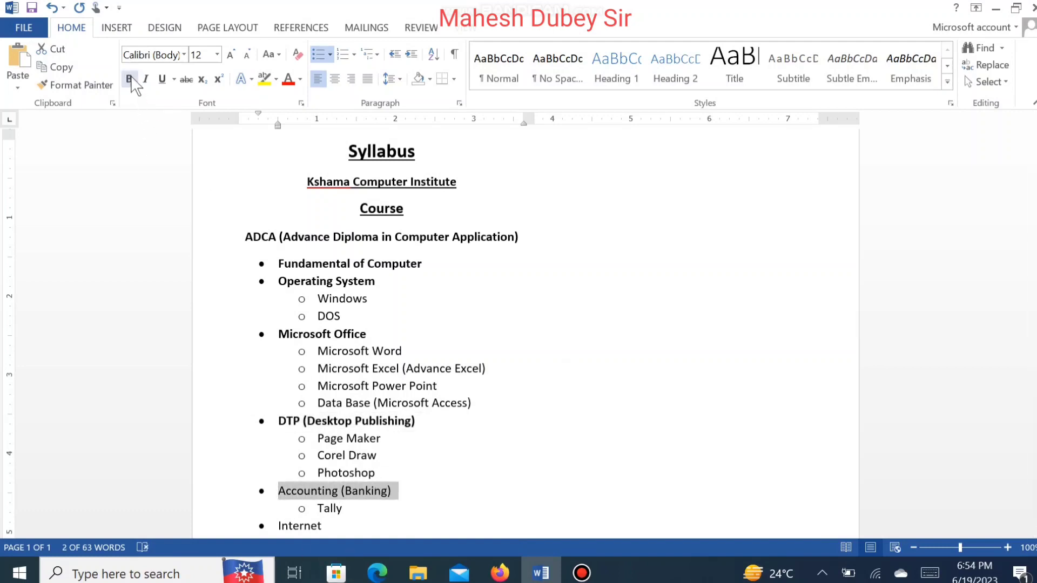
left_click(130, 78)
left_click(381, 473)
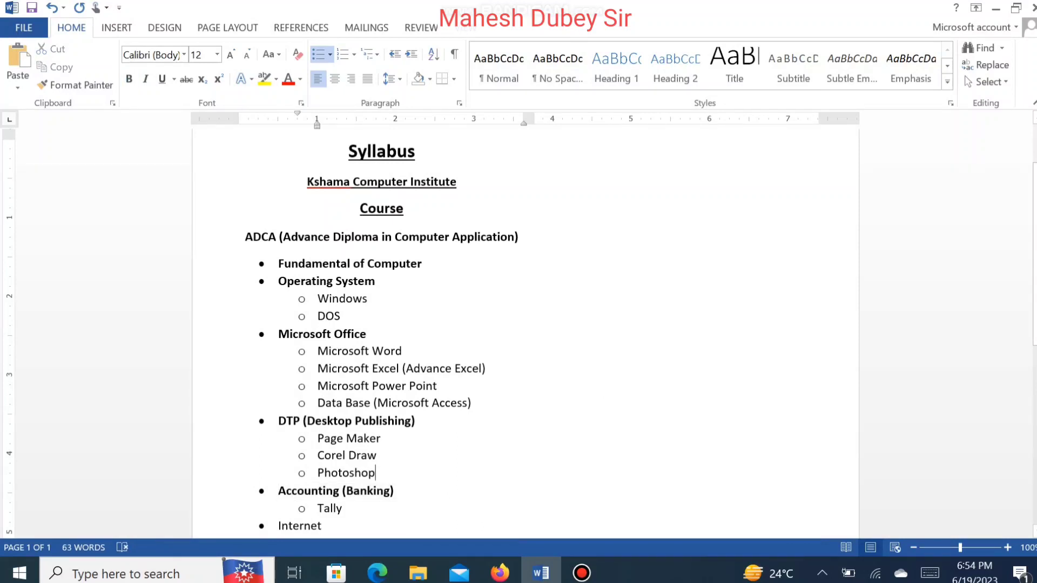
scroll(381, 473, "down", 3)
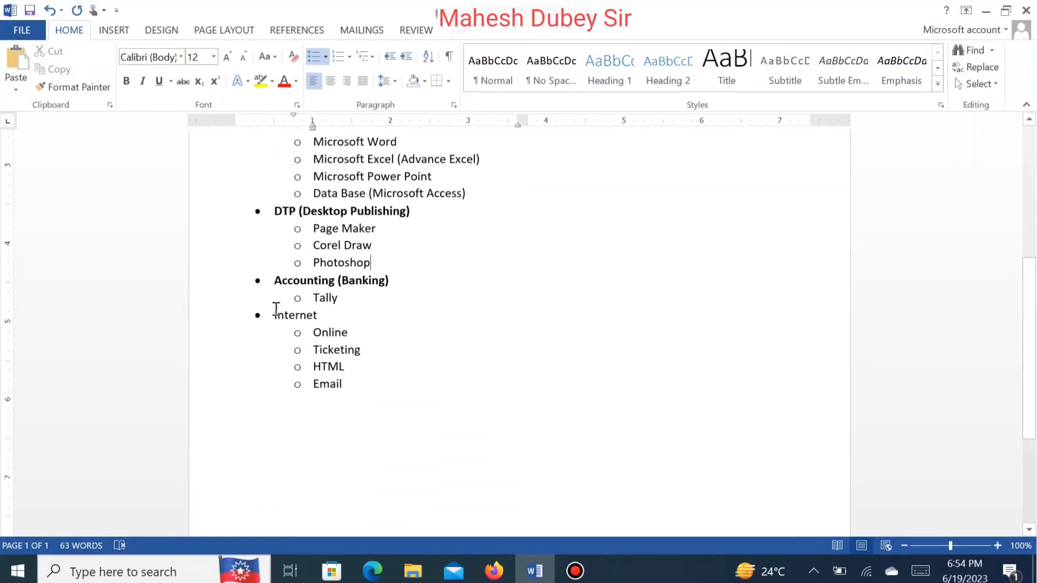
left_click_drag(275, 315, 328, 319)
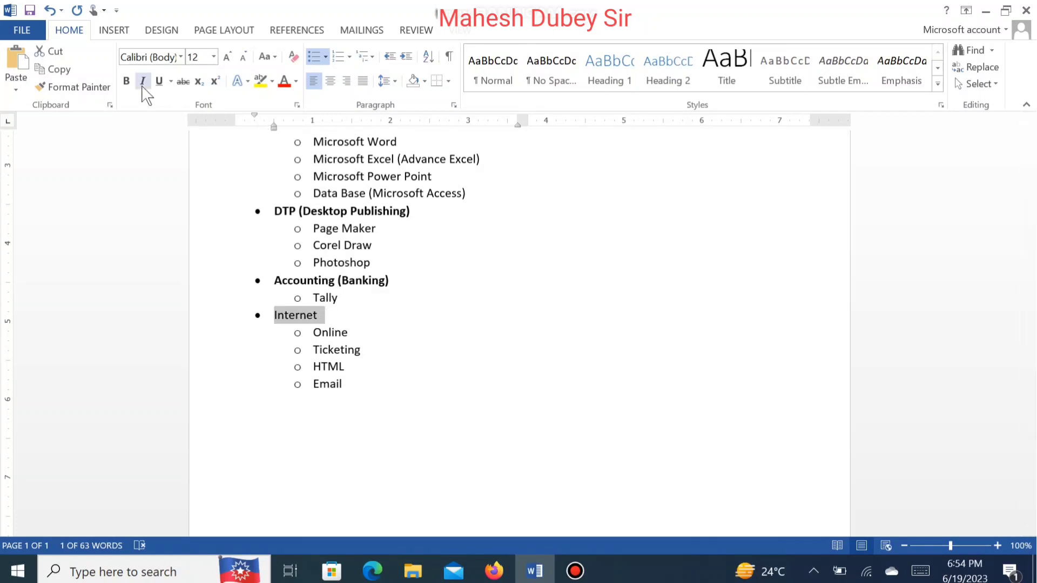
left_click(126, 80)
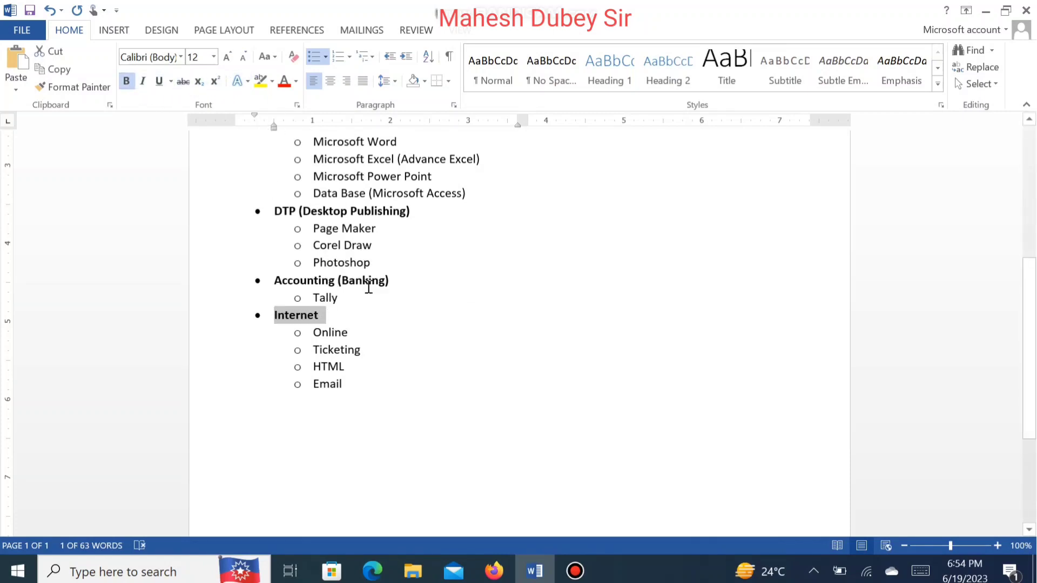
left_click(422, 411)
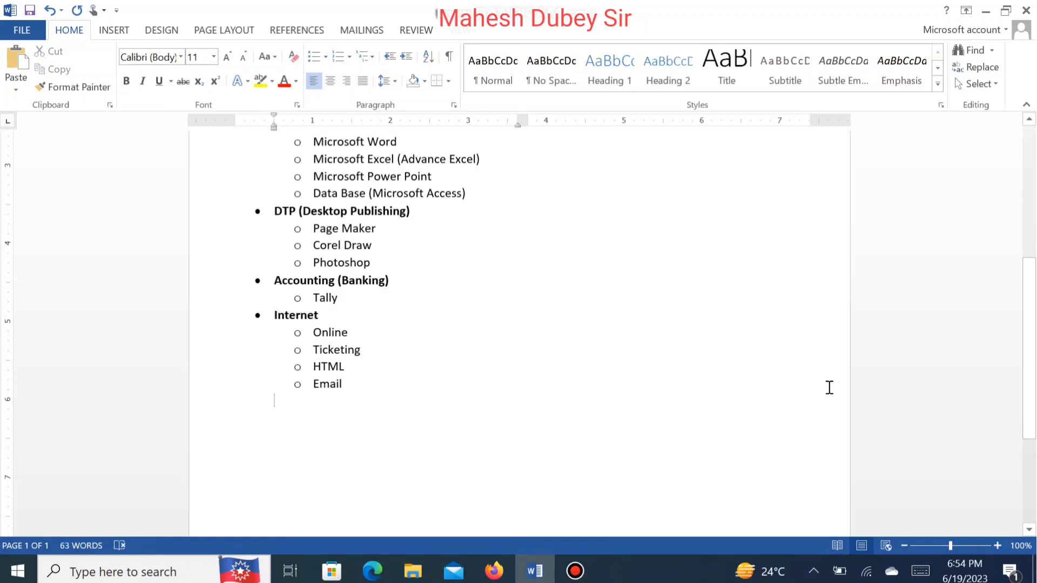
Step: Select the entire syllabus and set its line spacing to 1.5
left_click_drag(1032, 347, 1006, 216)
scroll(977, 226, "down", 1)
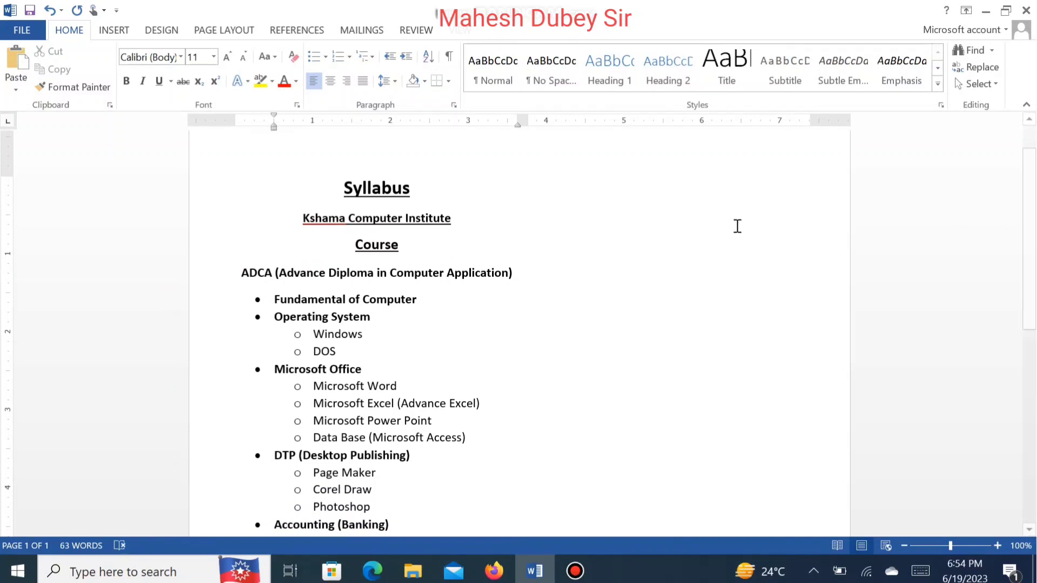
left_click_drag(346, 178, 476, 373)
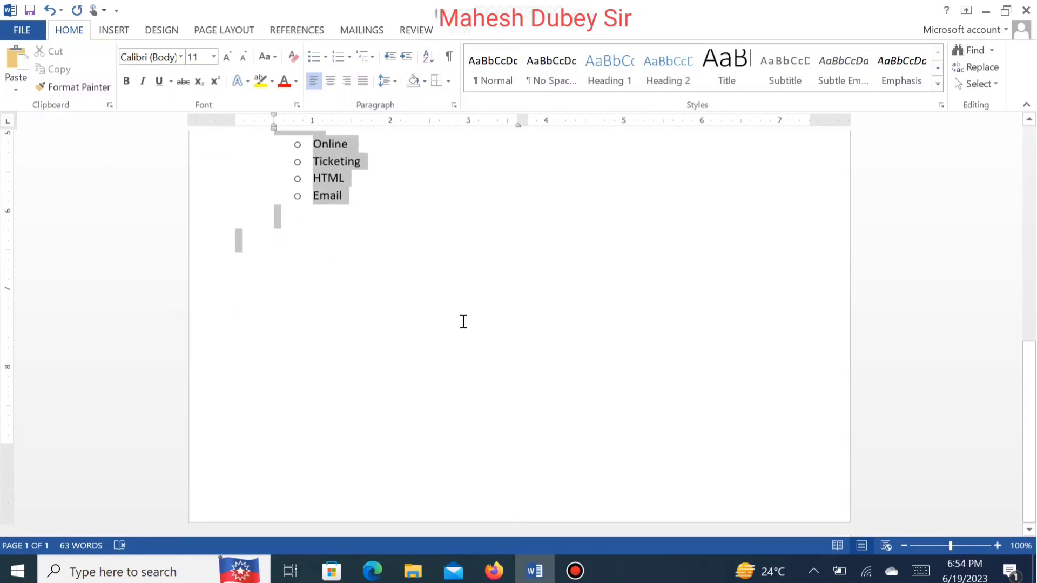
left_click_drag(463, 321, 404, 189)
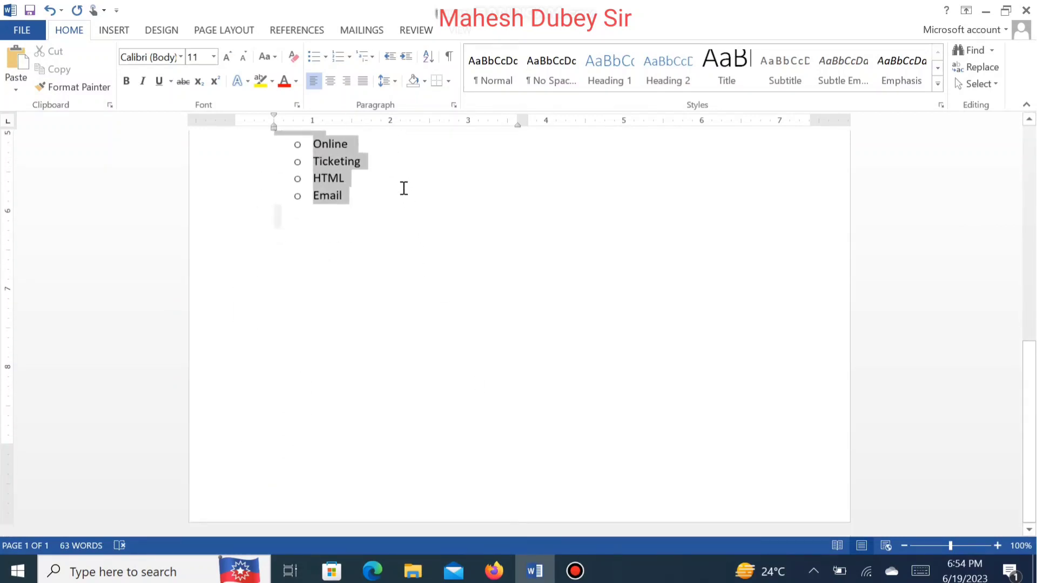
left_click(385, 82)
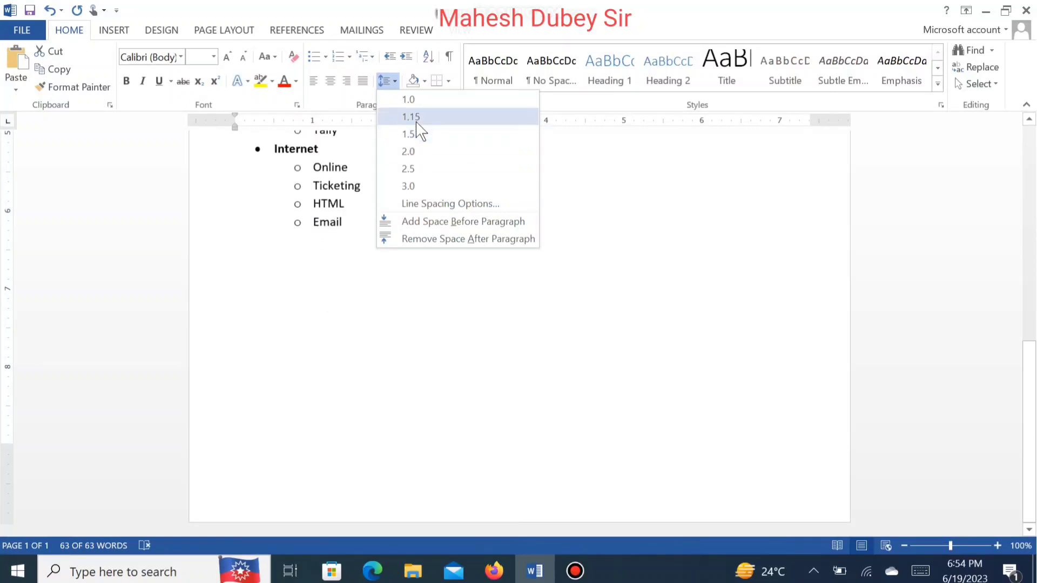
left_click(417, 130)
left_click(396, 87)
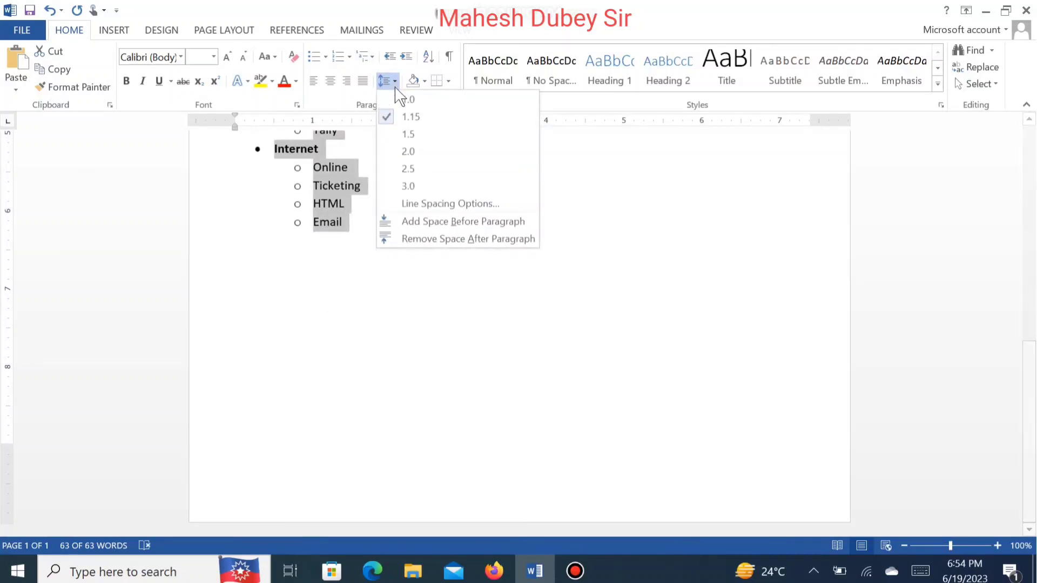
left_click(414, 136)
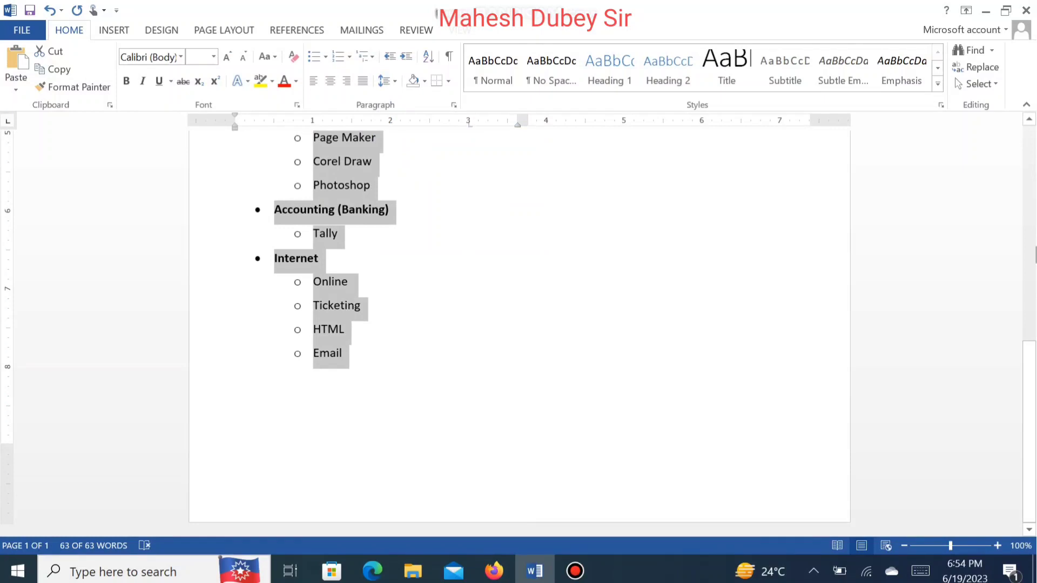
Step: Set the line spacing of the Syllabus, institute name and Course heading lines to 1.0
left_click_drag(1029, 363, 999, 153)
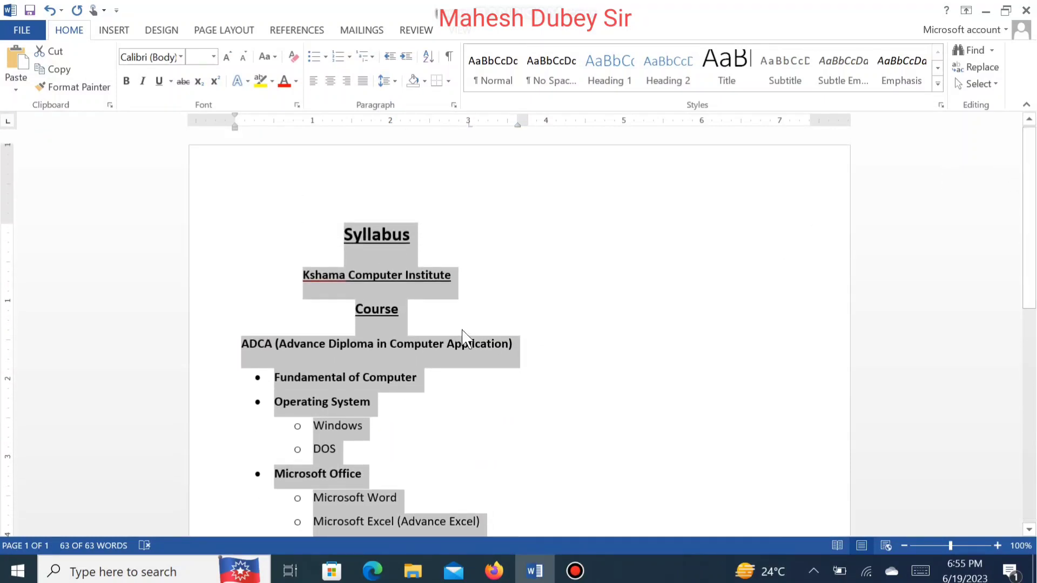
left_click(362, 233)
left_click_drag(343, 224, 406, 330)
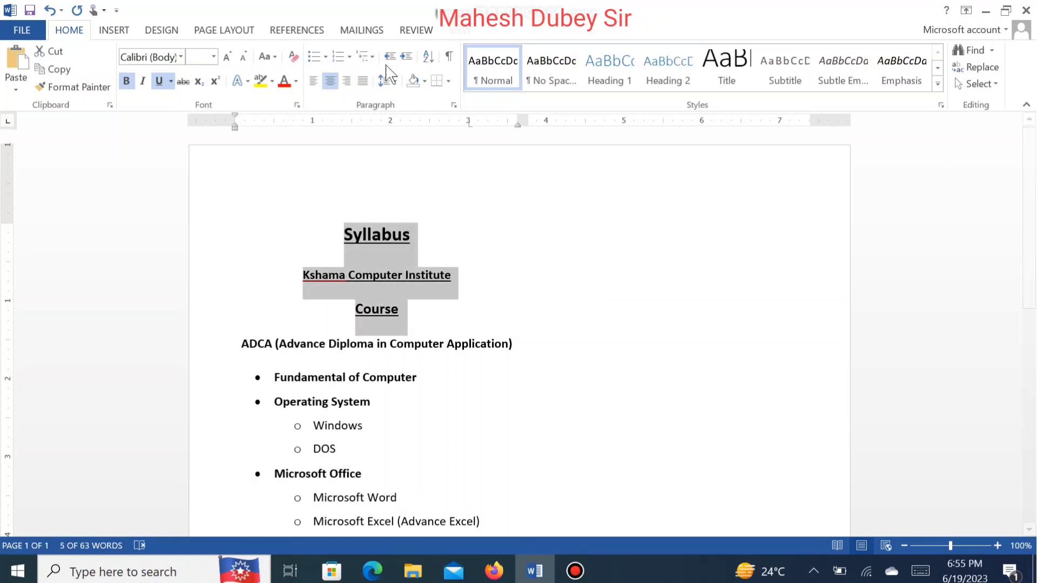
left_click(393, 82)
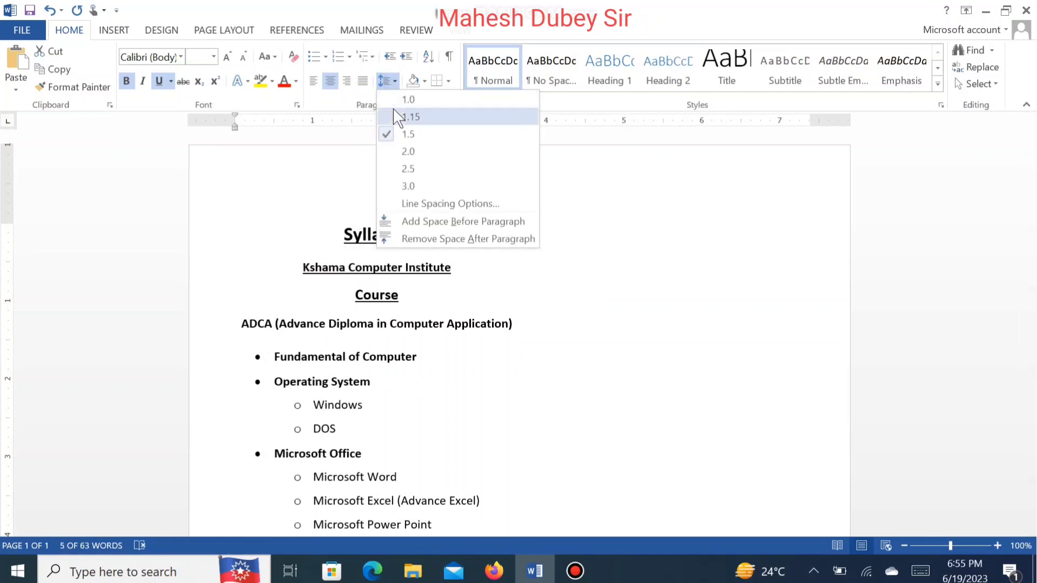
left_click(401, 100)
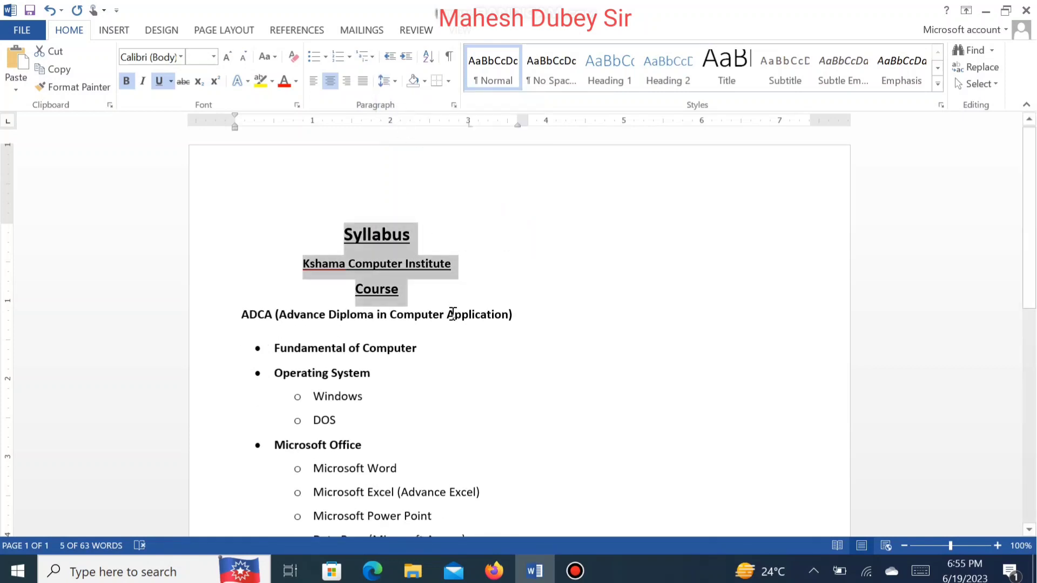
left_click(455, 315)
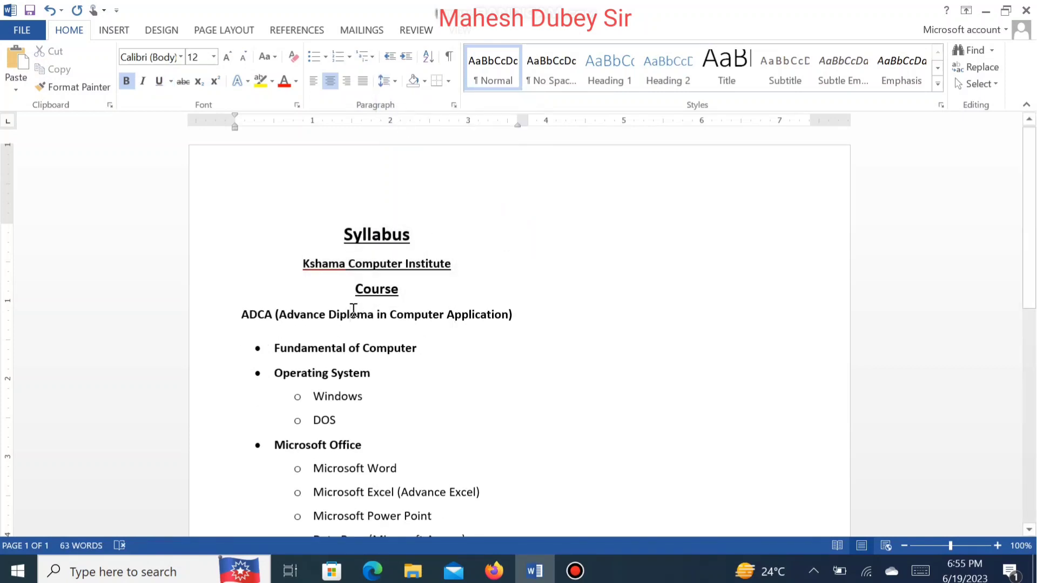
Step: Copy the whole syllabus and paste a duplicate at the start of the document as a second column
left_click_drag(314, 238, 540, 535)
key("ctrl+c")
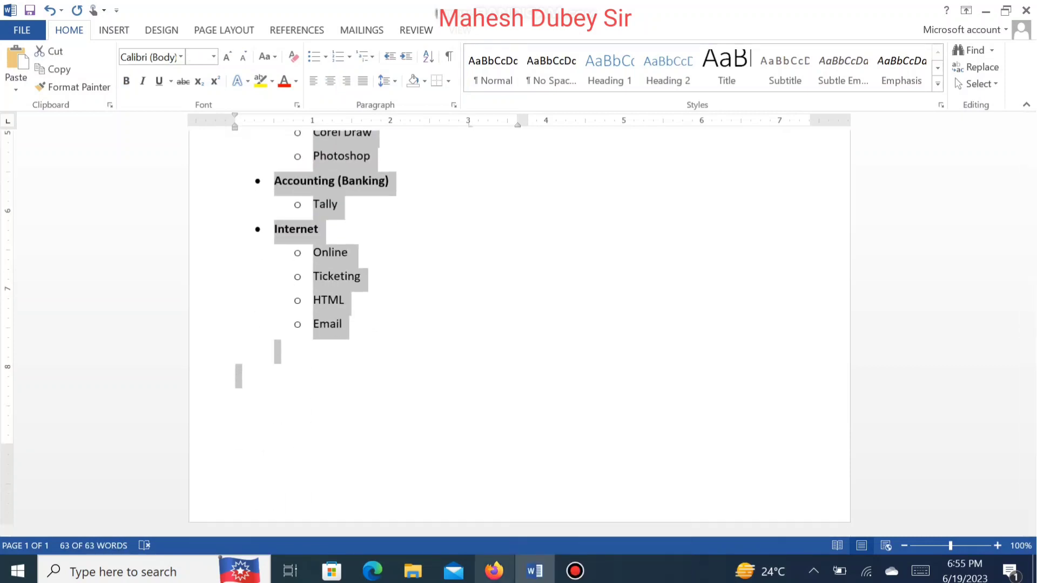
left_click(454, 370)
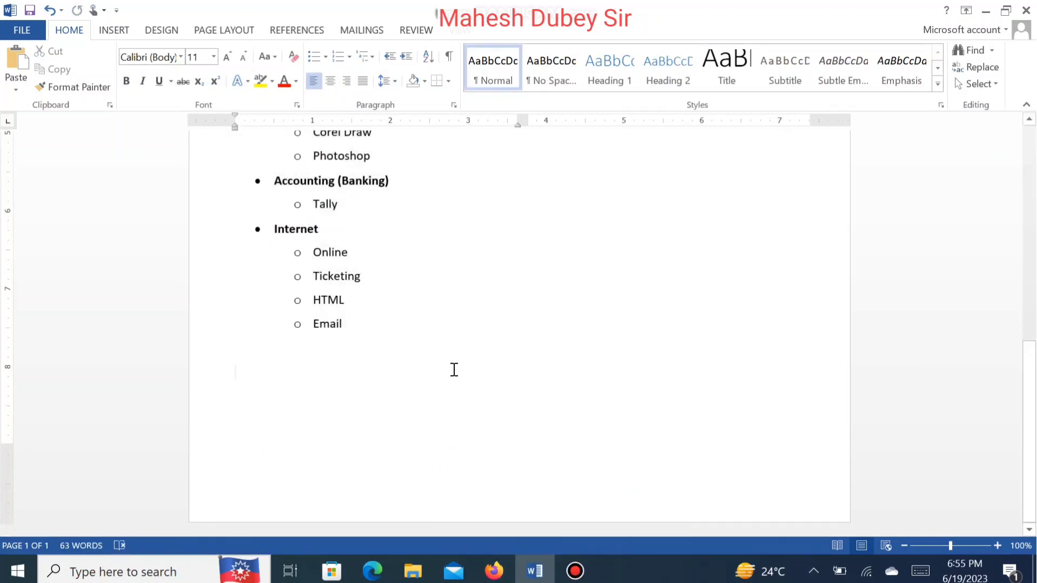
key("ctrl+Home")
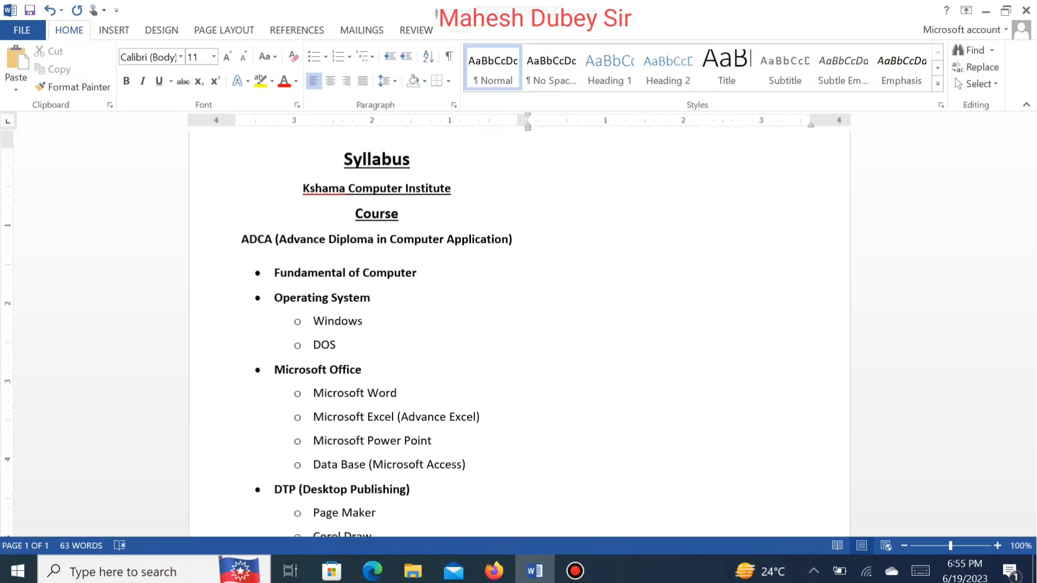
key("ctrl+v")
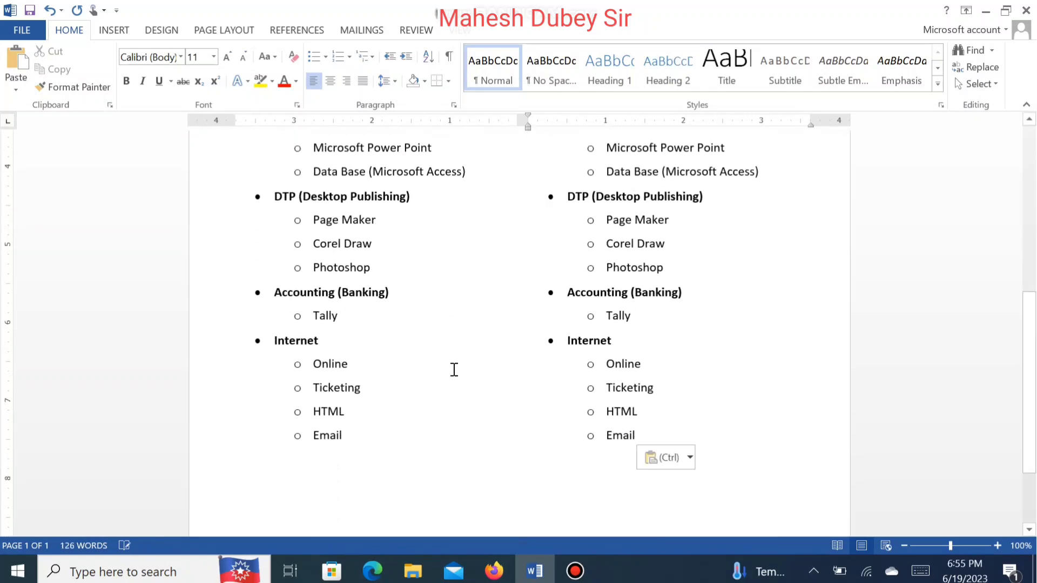
Step: Delete the leading A from the second copy's course title so it reads DCA
left_click_drag(1028, 383, 1005, 164)
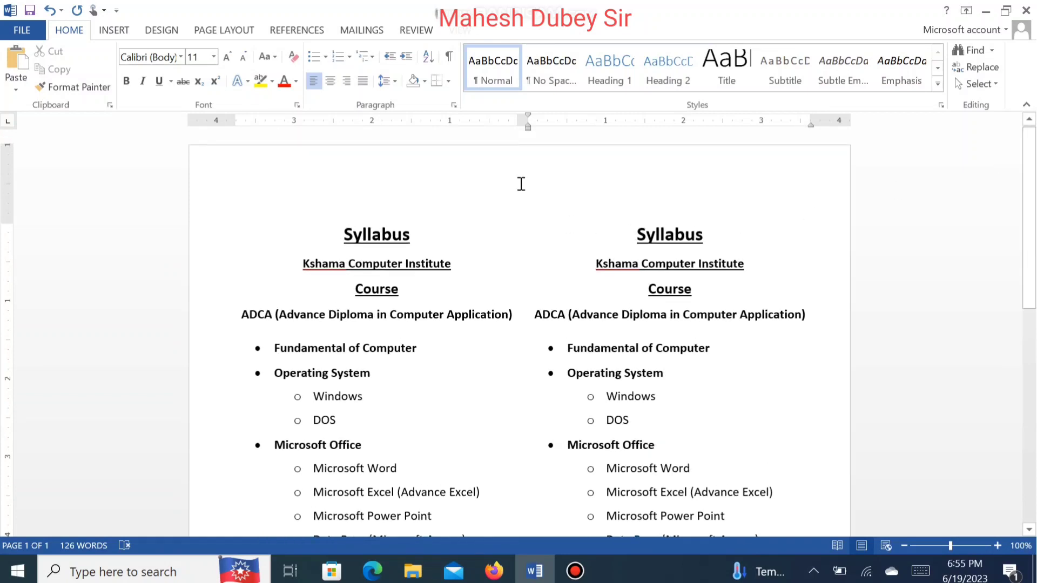
left_click(538, 317)
key("Delete")
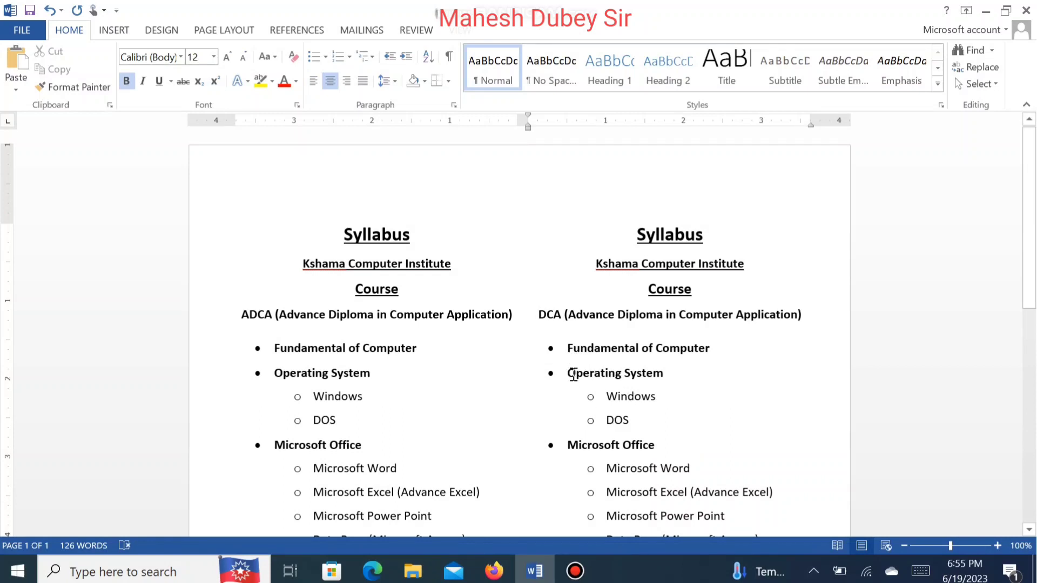
Step: Remove the Data Base (Microsoft Access) and Photoshop items from the second copy's list
scroll(1035, 332, "down", 5)
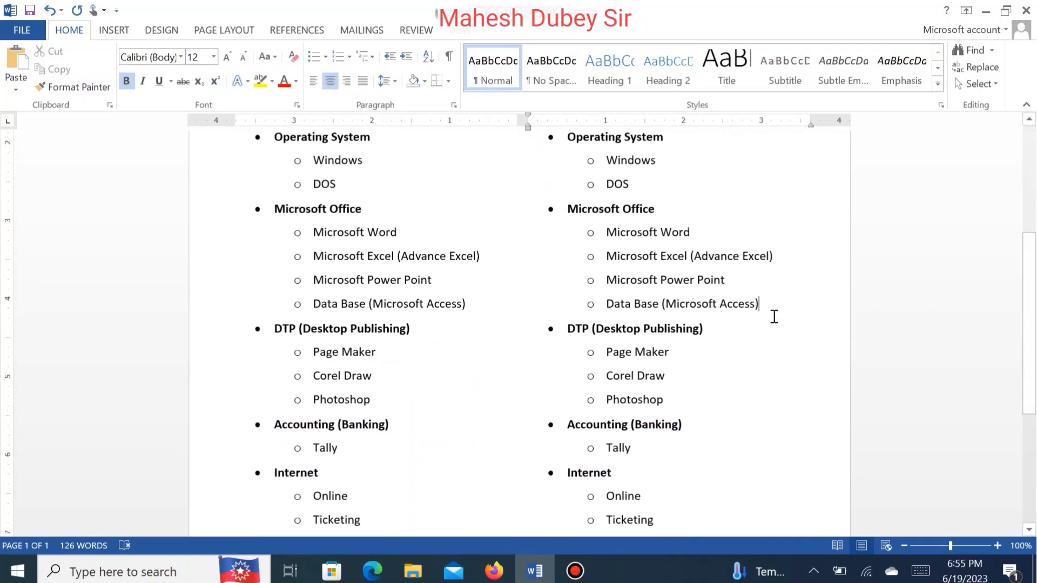
left_click_drag(774, 316, 551, 324)
key("Delete")
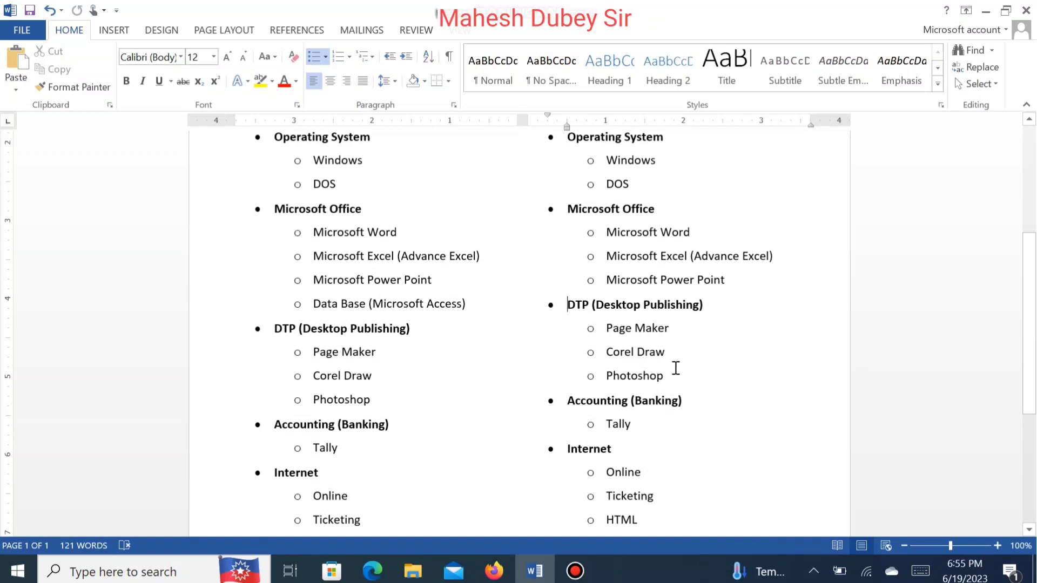
left_click_drag(673, 375, 579, 374)
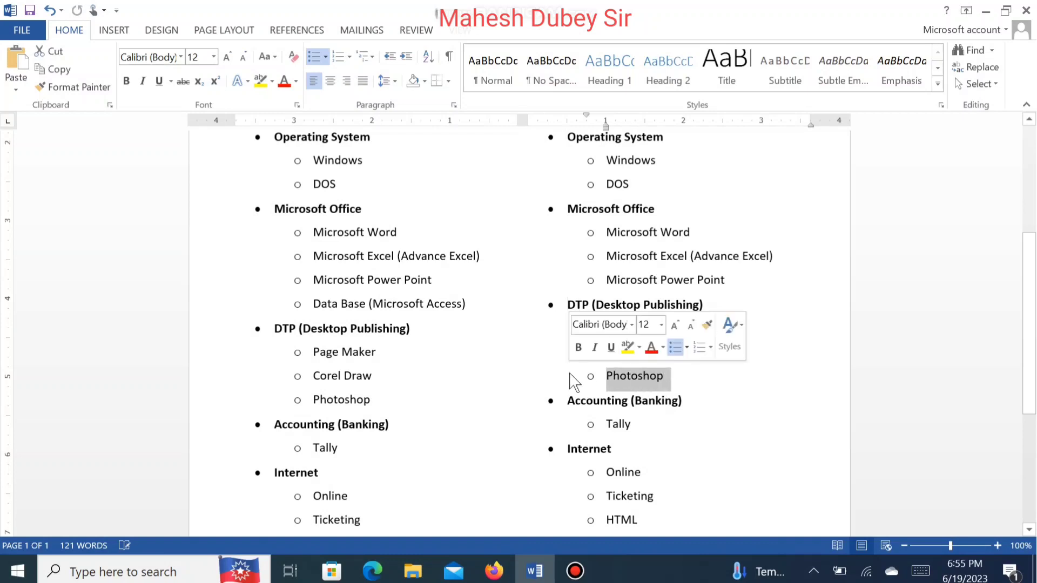
key("Delete")
key("Delete")
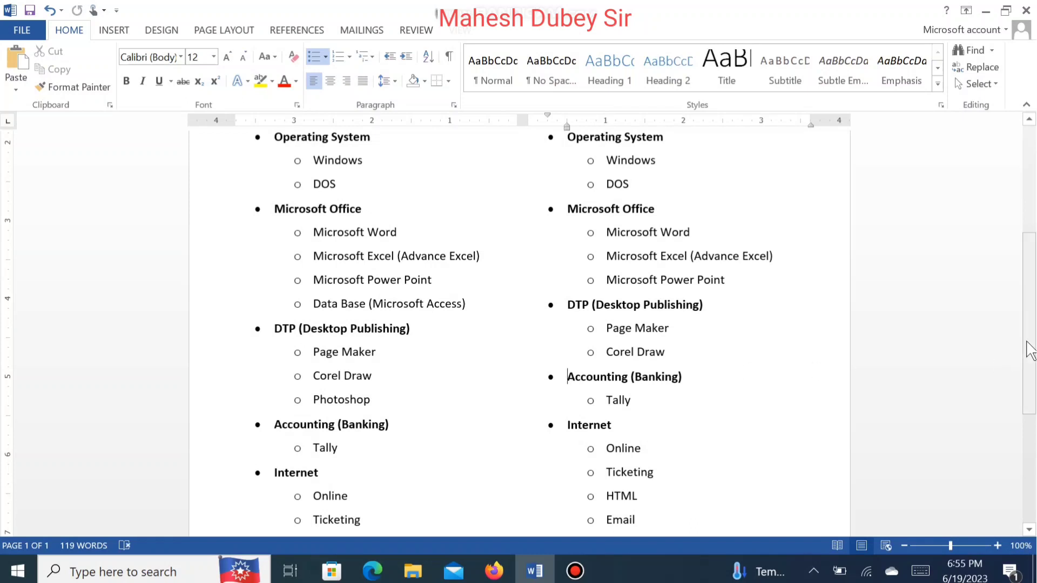
Step: Remove the Accounting (Banking) and Tally items and the HTML item from the second copy's list
left_click_drag(1030, 358, 1030, 421)
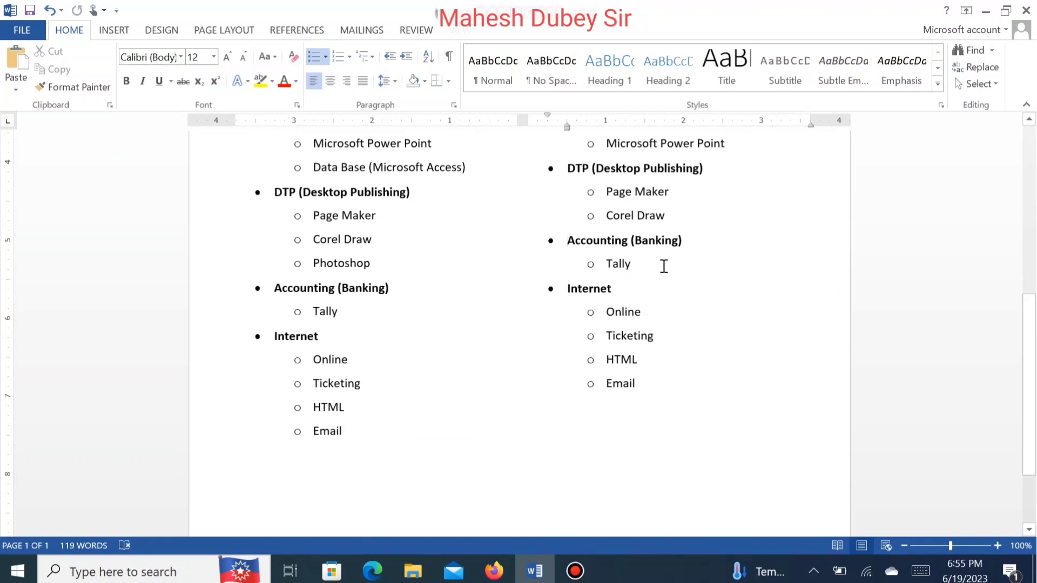
left_click_drag(663, 267, 551, 243)
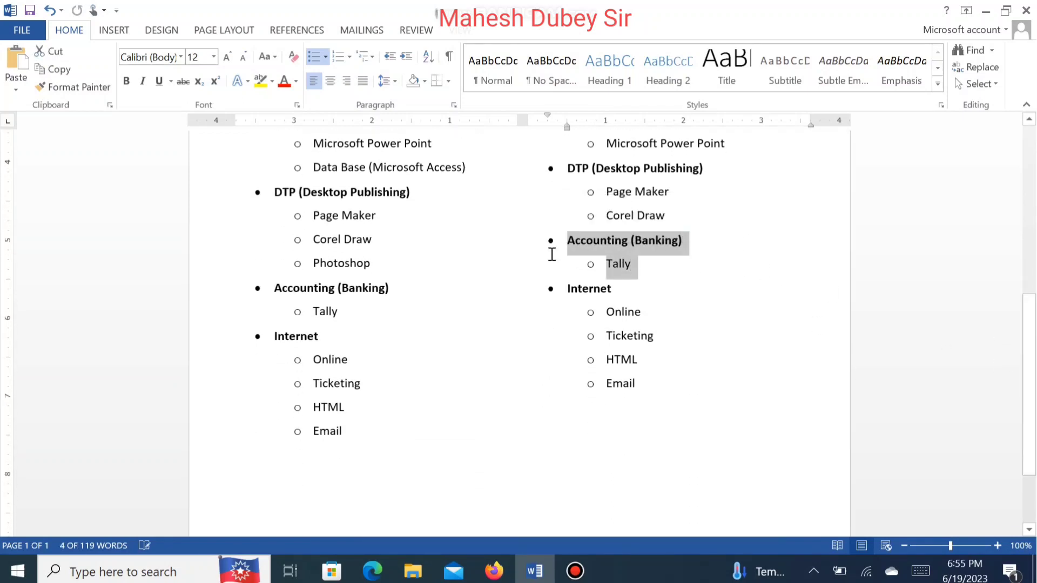
key("Delete")
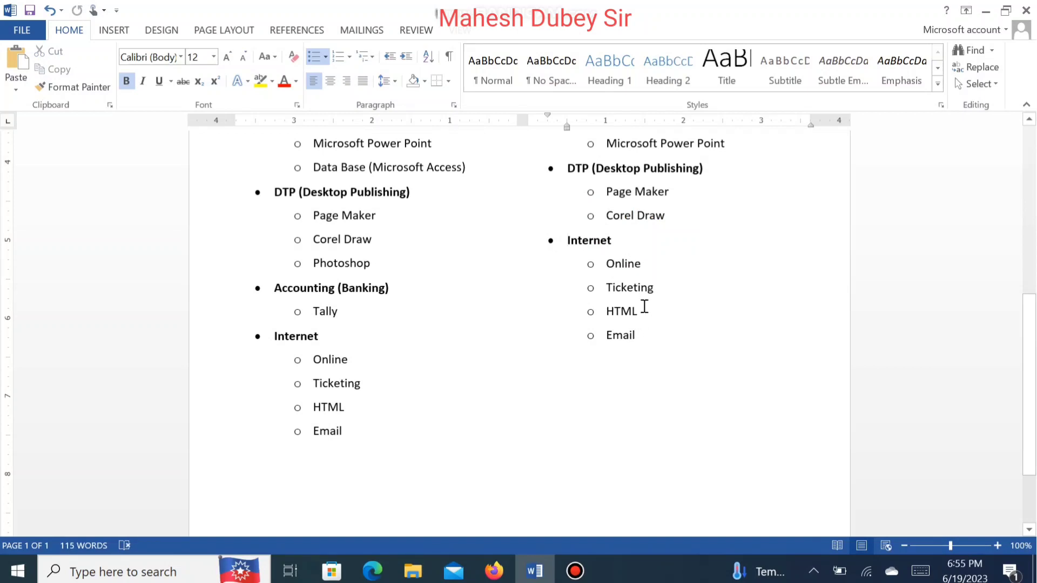
left_click_drag(624, 306, 567, 303)
key("Delete")
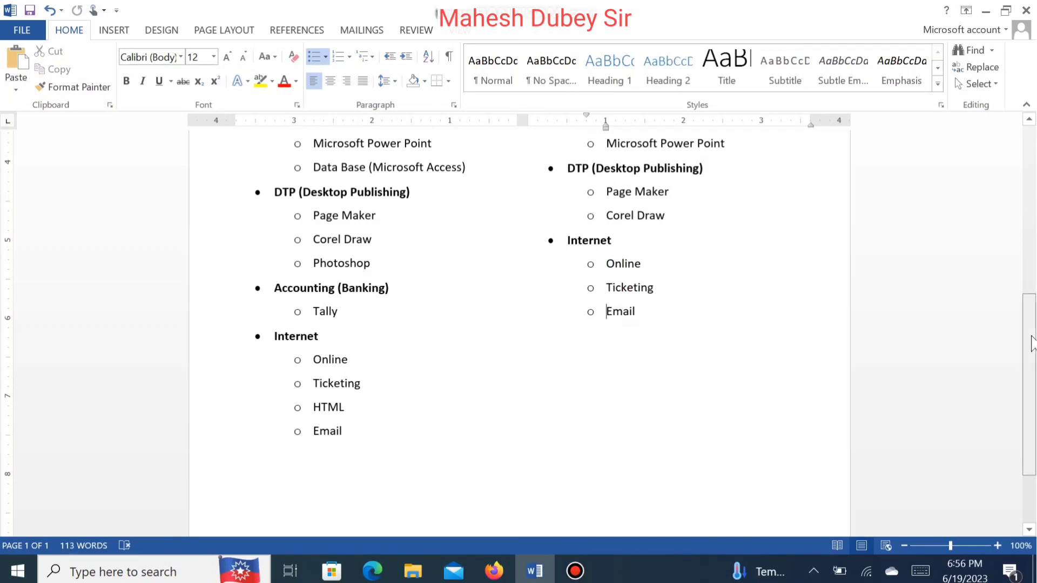
Step: Delete the word Advance from the second copy's course title, leaving DCA (Diploma in Computer Application)
left_click_drag(1029, 342, 1020, 201)
scroll(1020, 201, "up", 1)
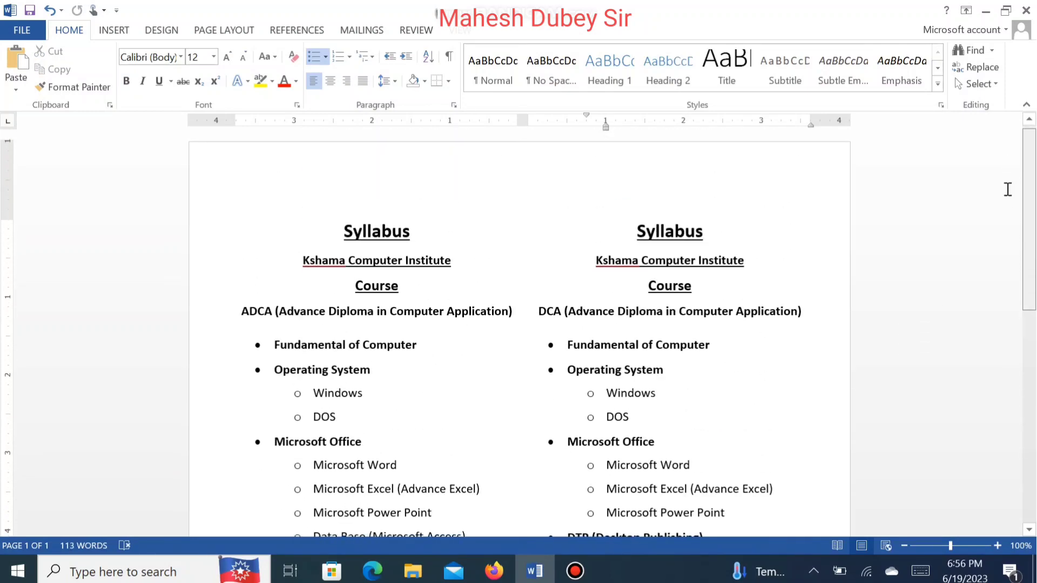
left_click(618, 271)
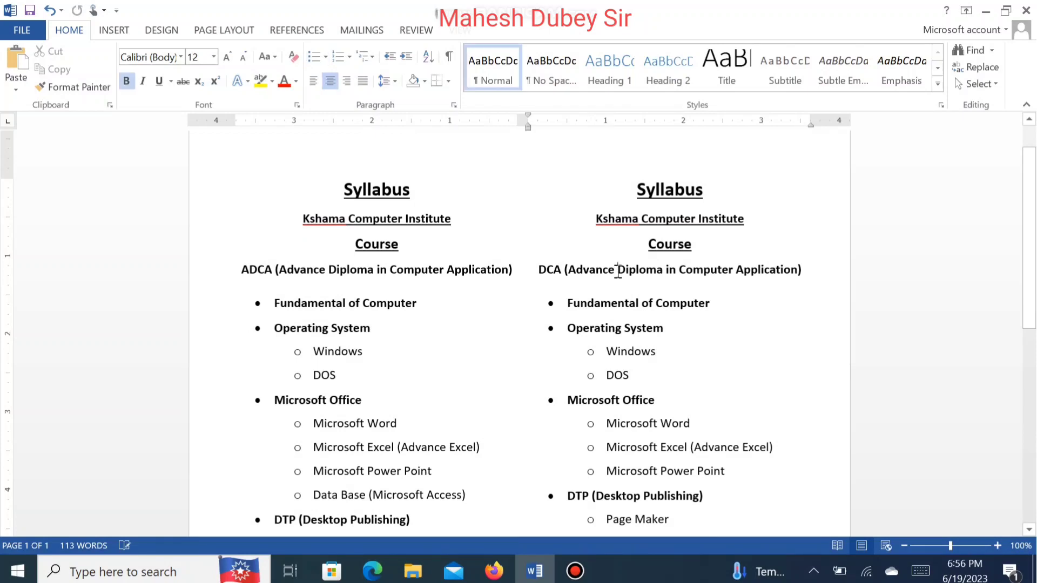
key("BackSpace")
key("BackSpace")
key("BackSpace")
key("BackSpace")
key("BackSpace")
key("BackSpace")
key("BackSpace")
key("BackSpace")
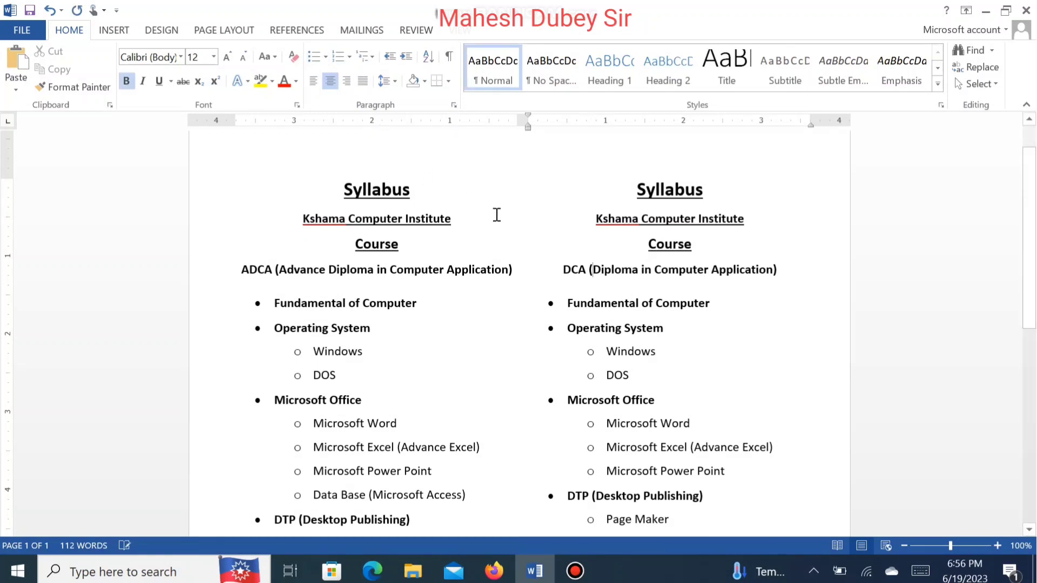
Step: Draw a rectangle about 8.63 by 4.33 inches covering the left-hand syllabus column
left_click(526, 233)
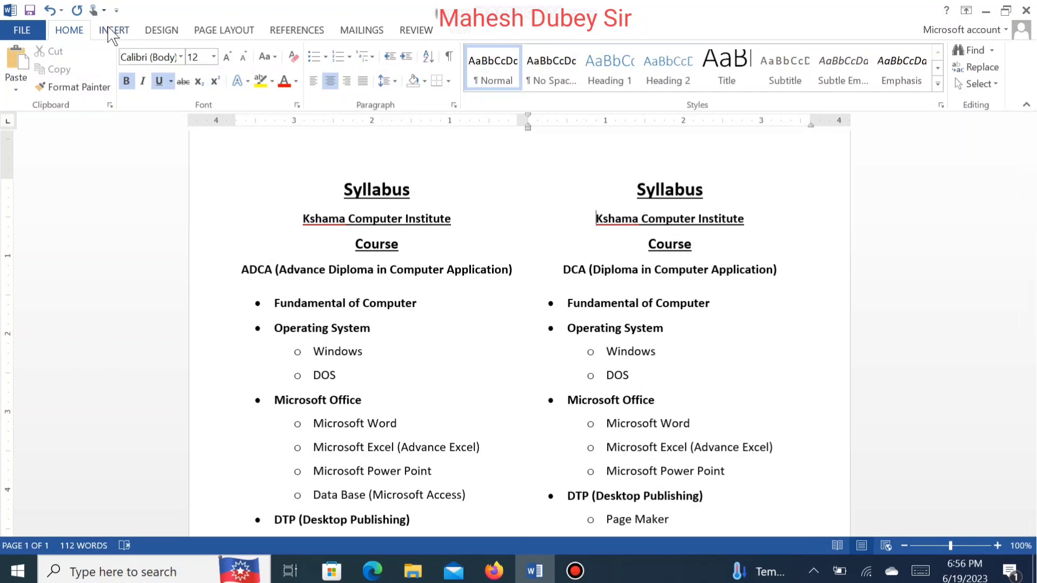
left_click(111, 31)
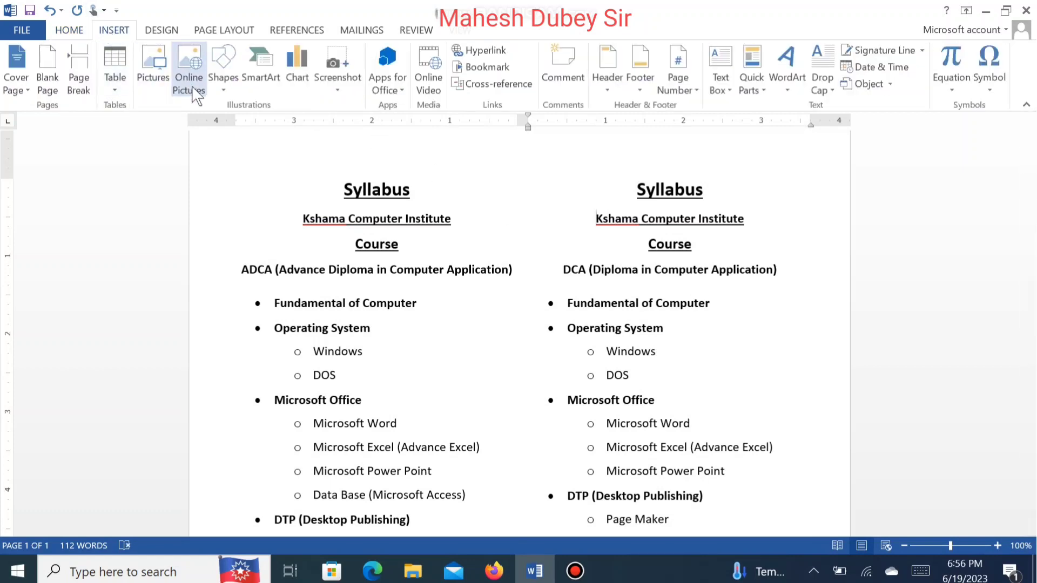
left_click(221, 81)
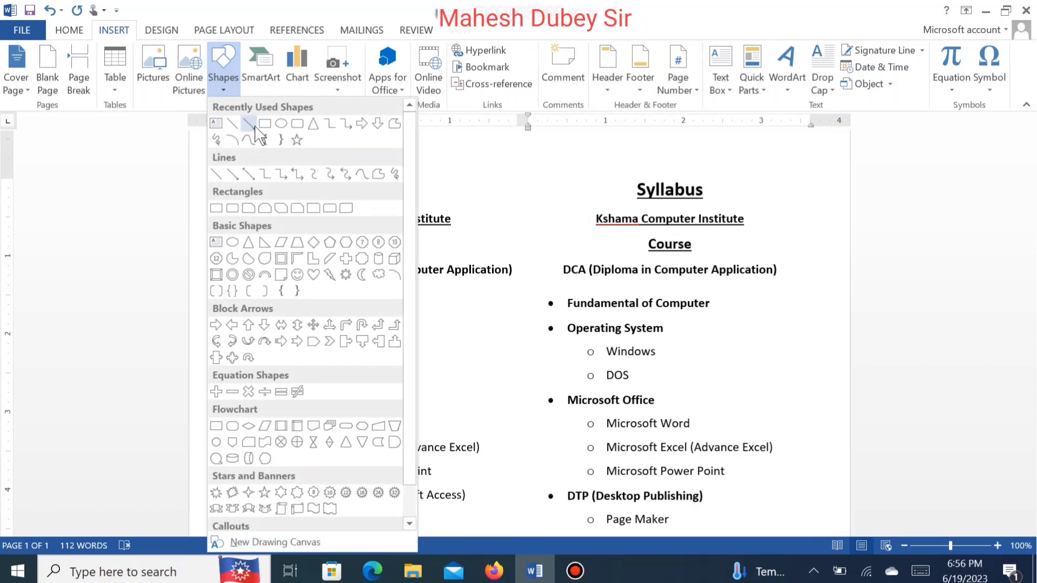
left_click(265, 124)
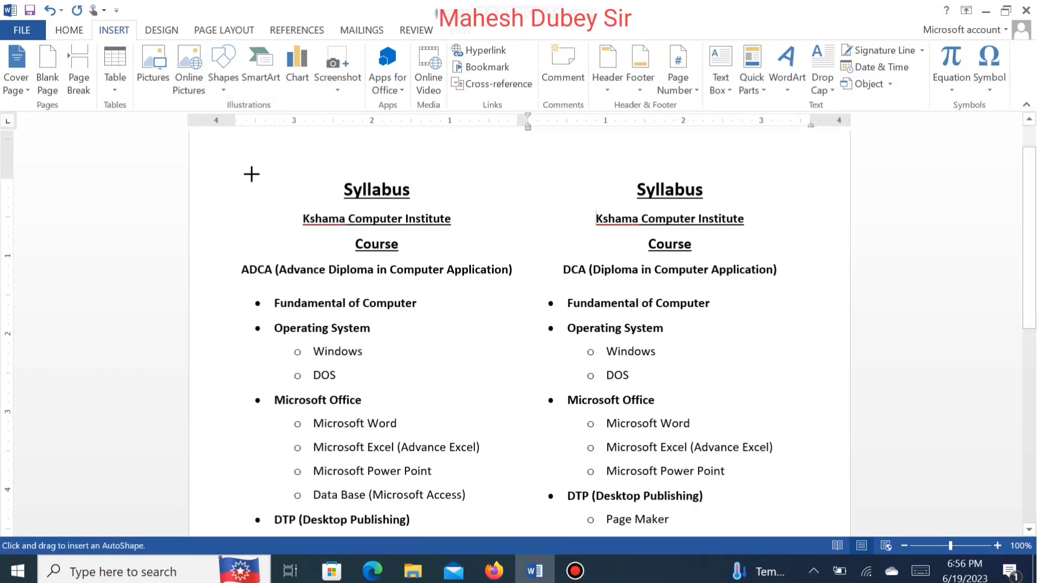
left_click(903, 545)
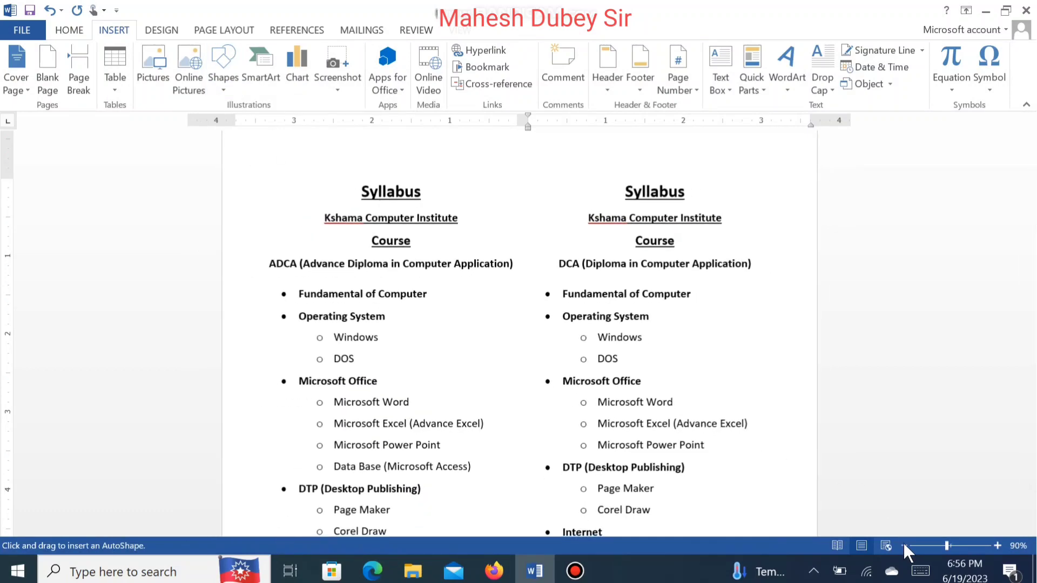
left_click(904, 544)
left_click(906, 545)
left_click(906, 544)
left_click(905, 544)
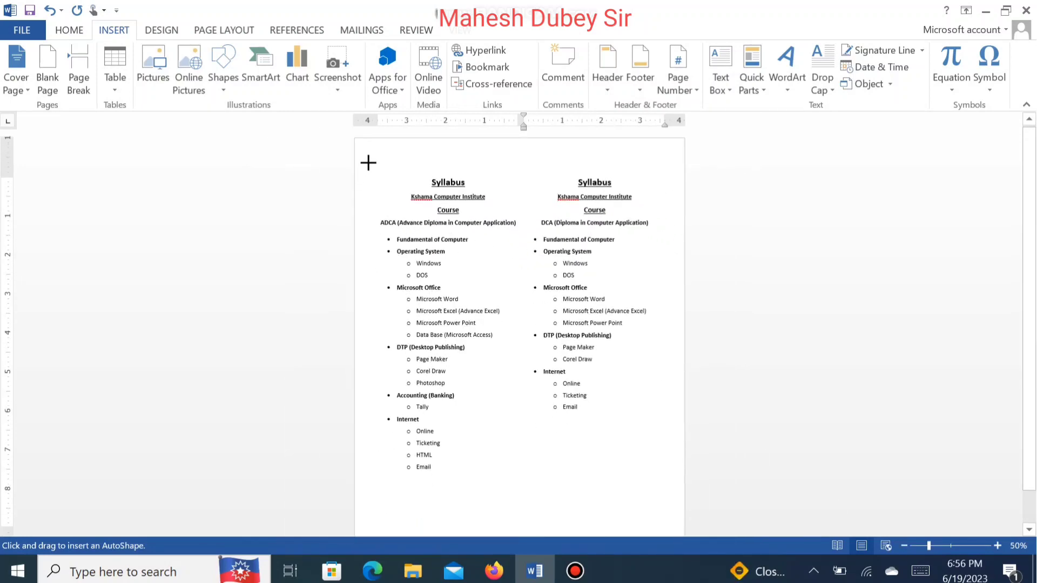
mouse_move(363, 155)
left_mouse_down()
mouse_move(491, 253)
mouse_move(539, 335)
mouse_move(535, 507)
mouse_move(532, 492)
left_mouse_up()
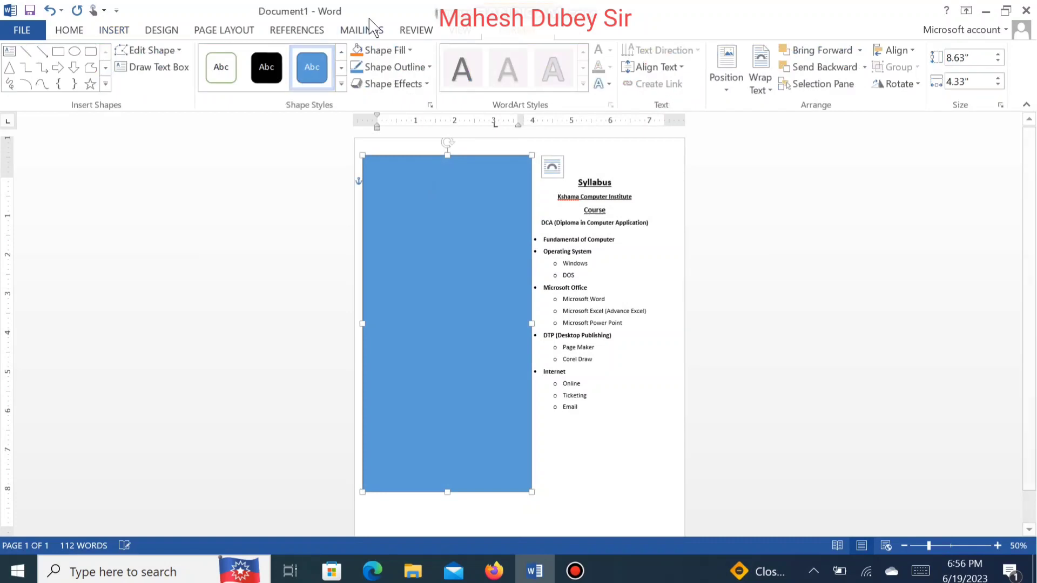
Step: Give the rectangle no fill and a red outline with a 3 pt weight
left_click(387, 53)
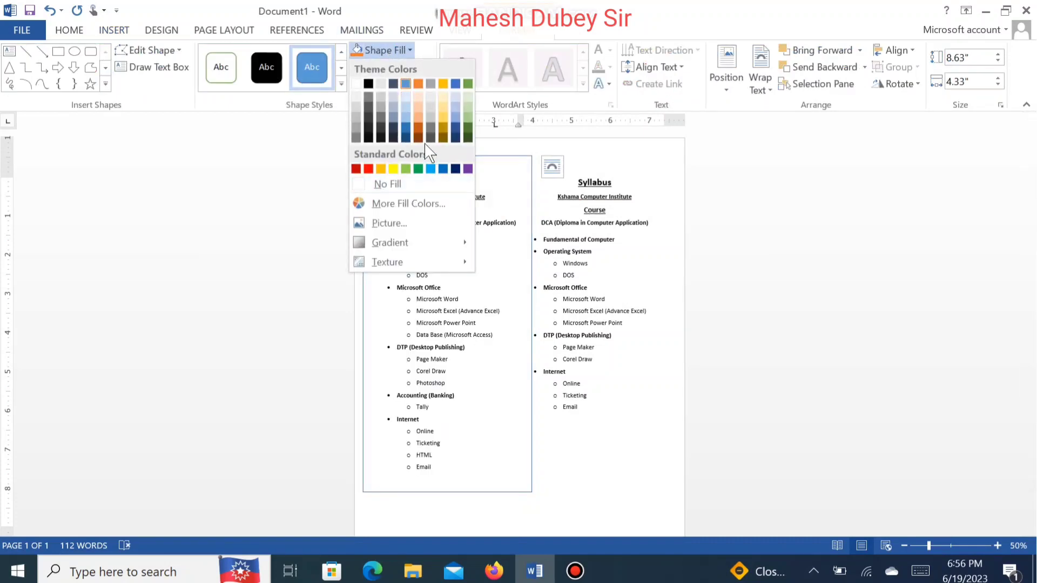
left_click(397, 185)
left_click(394, 67)
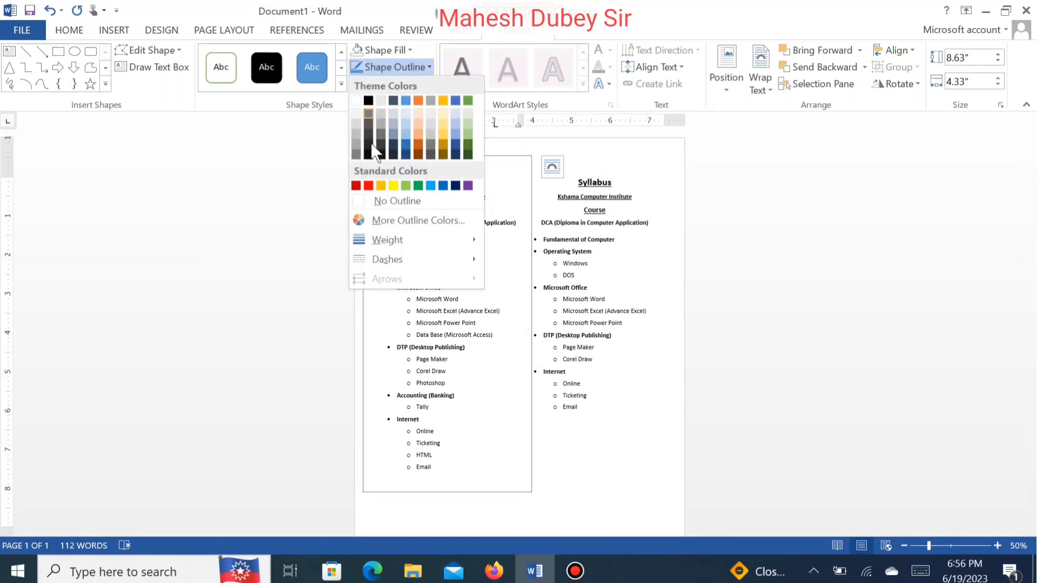
left_click(369, 186)
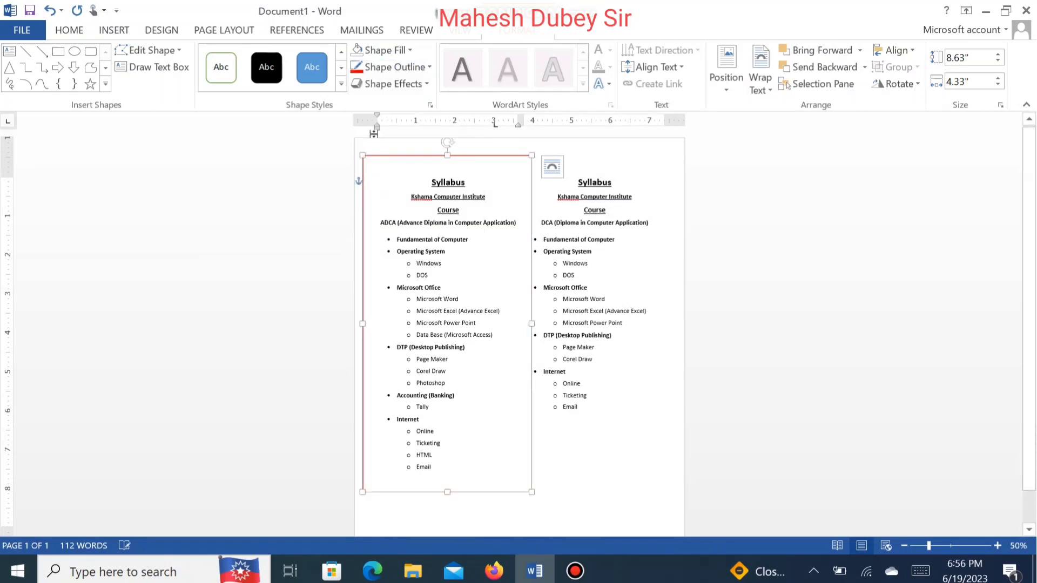
left_click(377, 63)
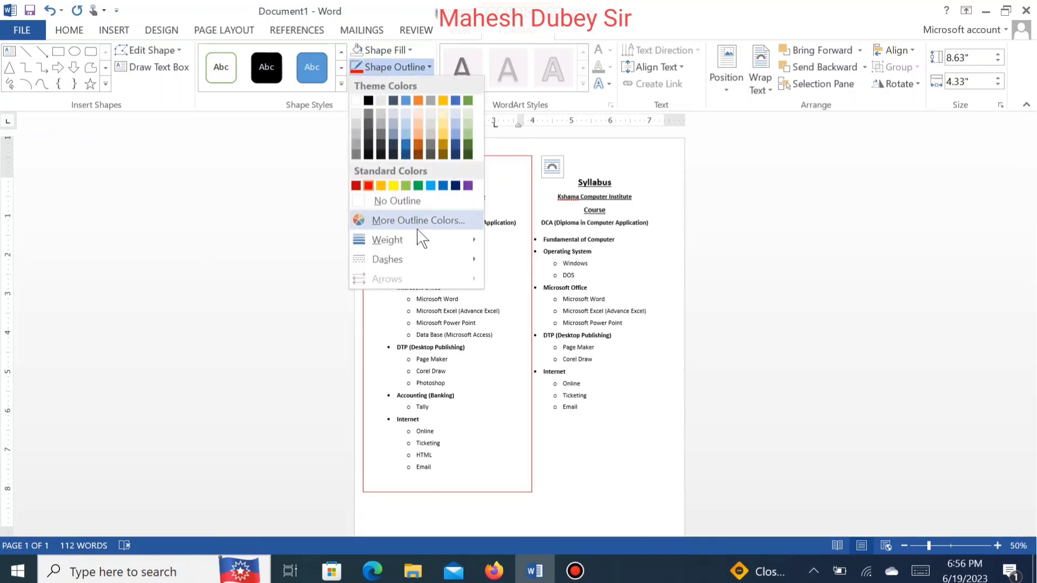
mouse_move(416, 238)
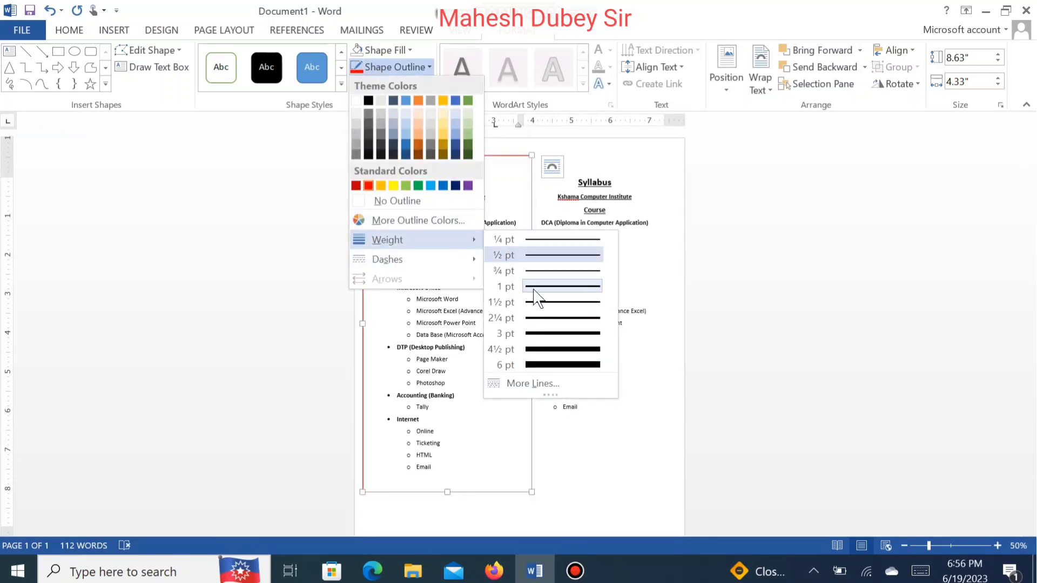
left_click(562, 333)
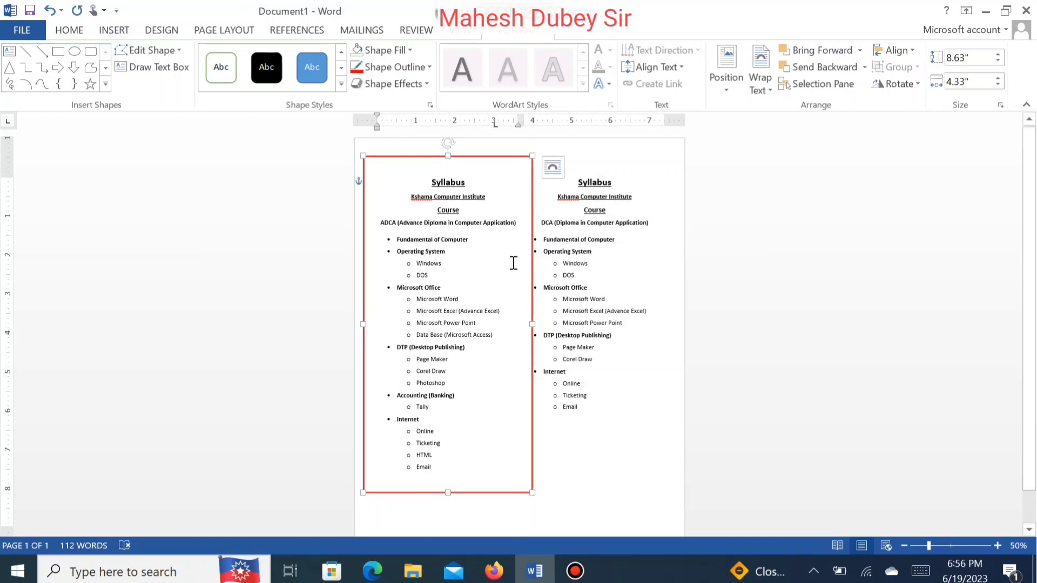
Step: Narrow the rectangle to about 4.08 inches wide and nudge it slightly left
left_click_drag(533, 324, 522, 324)
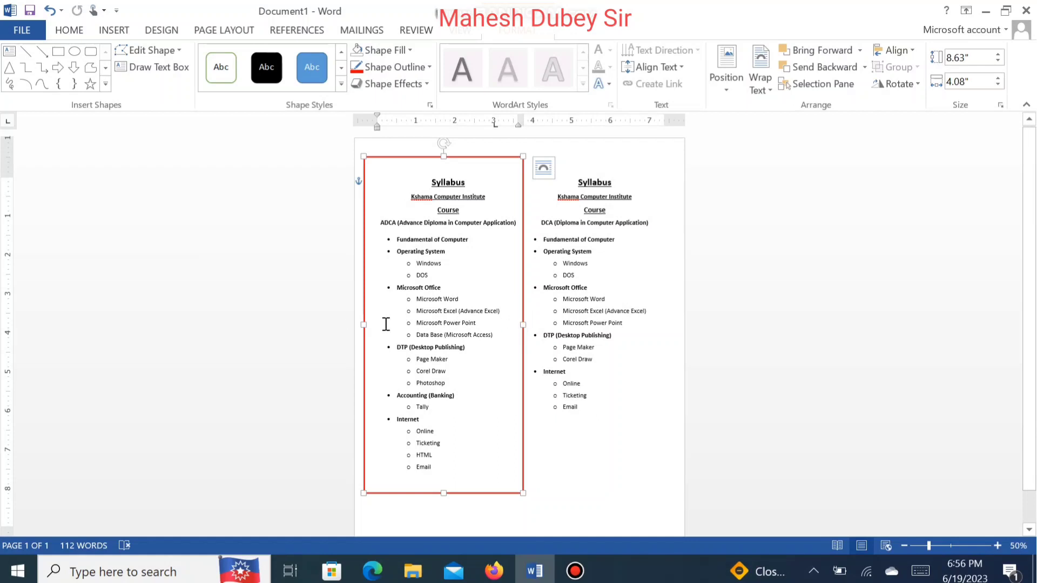
key("Left")
key("Left")
key("Left")
key("Left")
key("Left")
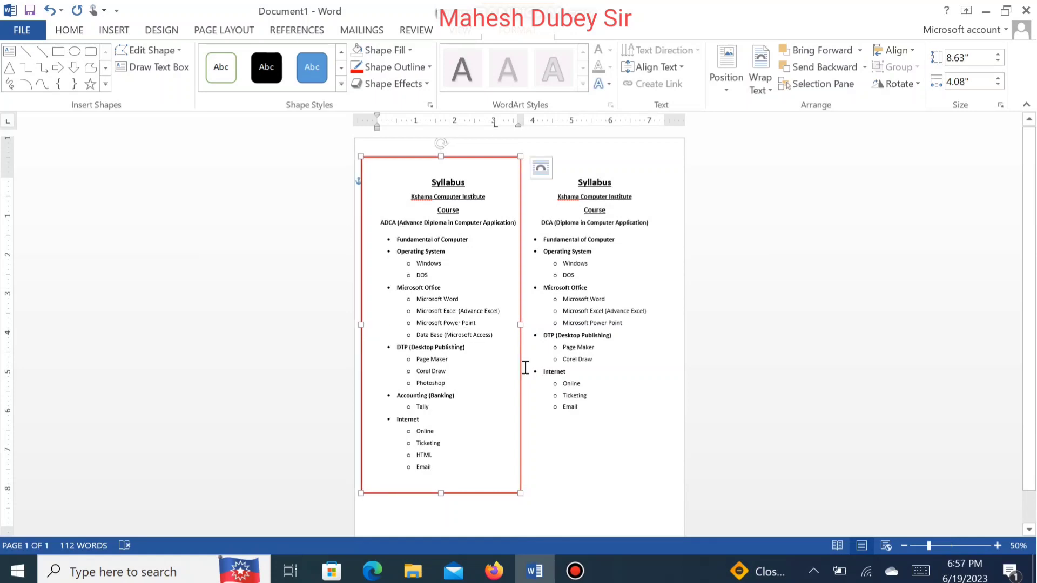
Step: Duplicate the red rectangle and place the copy over the right-hand DCA syllabus column
left_click_drag(578, 363, 678, 364)
left_click(477, 308)
left_click(514, 324)
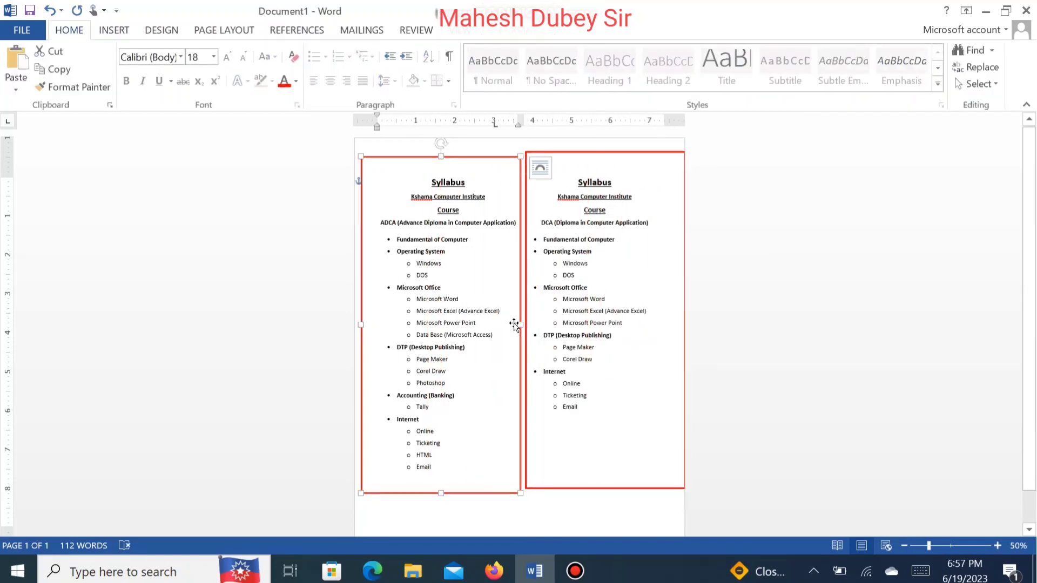
left_click_drag(514, 324, 514, 326)
Step: Set the page's left margin to 0.4 inches in Page Setup
double_click(368, 119)
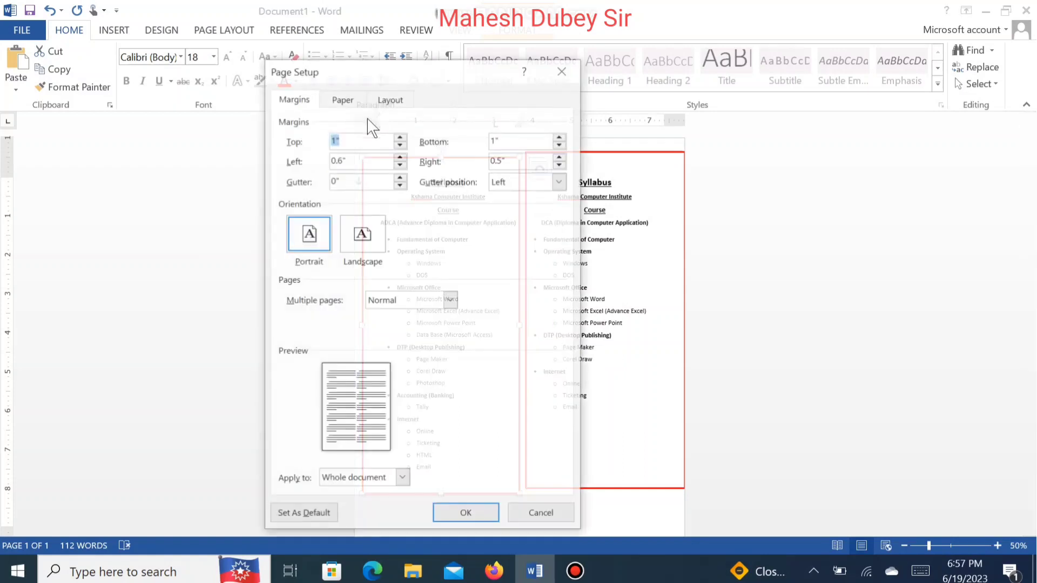
left_click(400, 165)
left_click(399, 165)
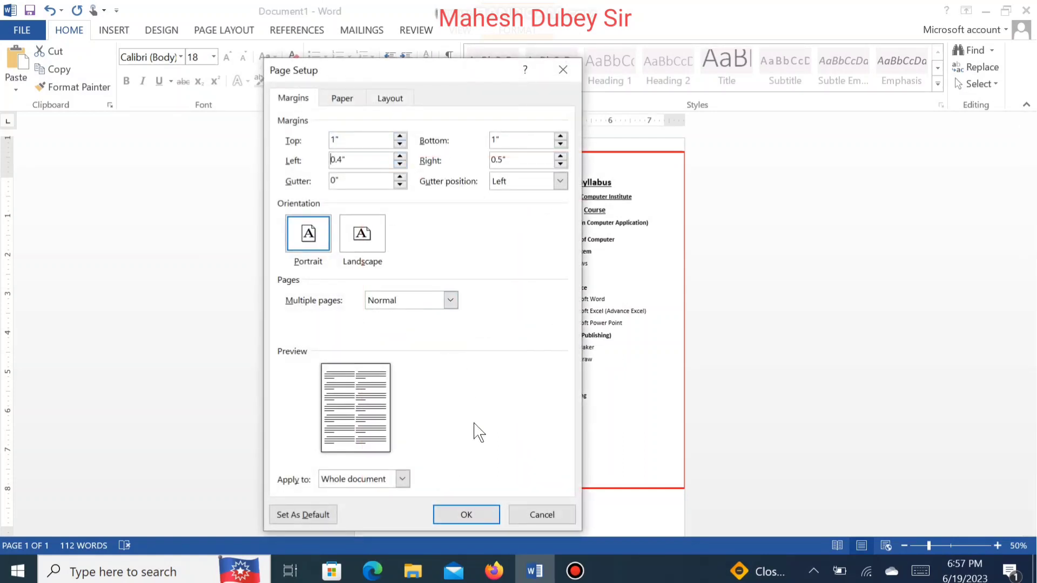
left_click(469, 516)
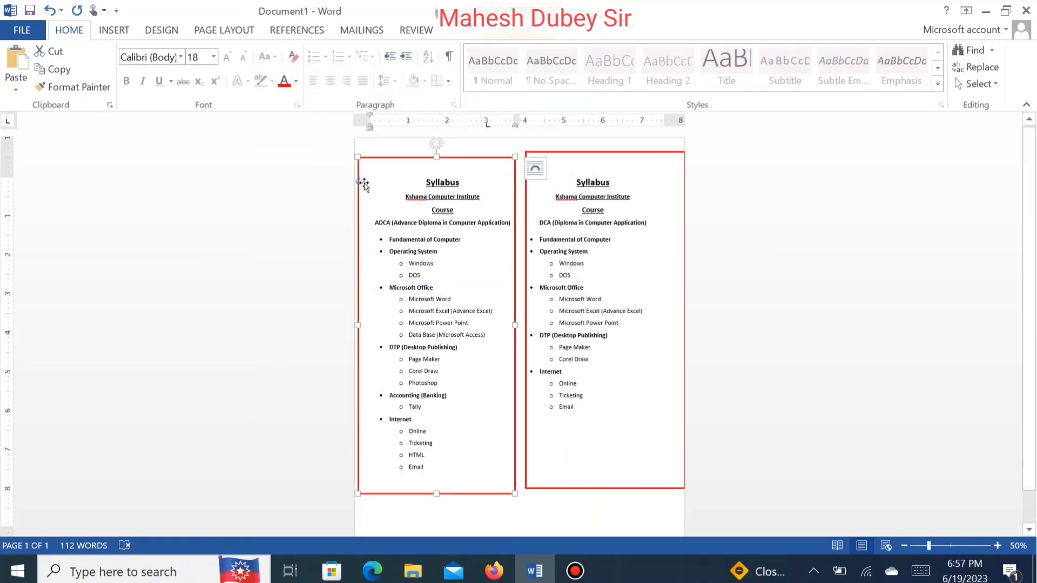
Step: Reposition both rectangles so they evenly frame the ADCA and DCA syllabus columns
left_click_drag(358, 326, 363, 327)
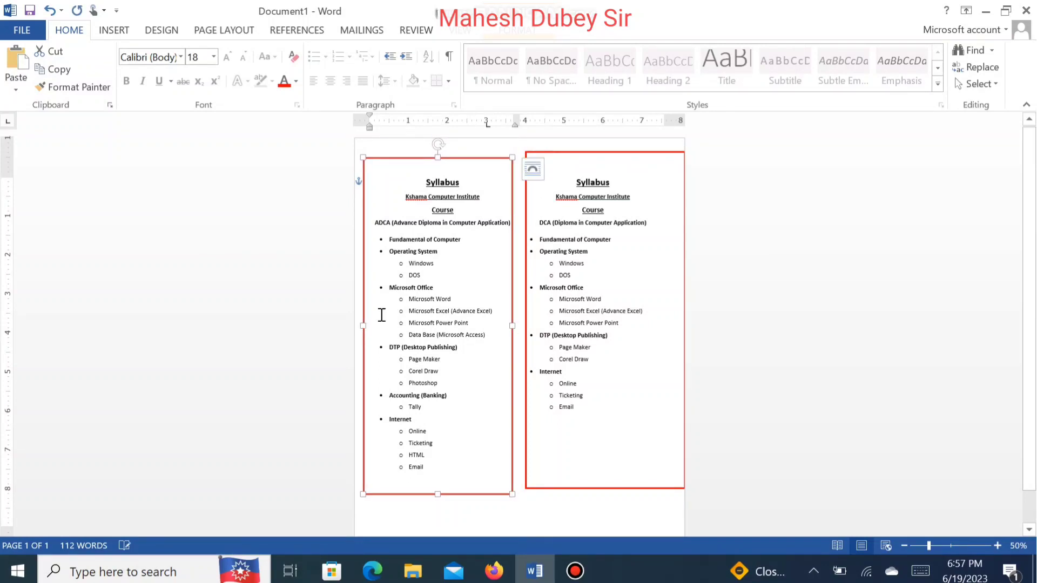
left_click(530, 433)
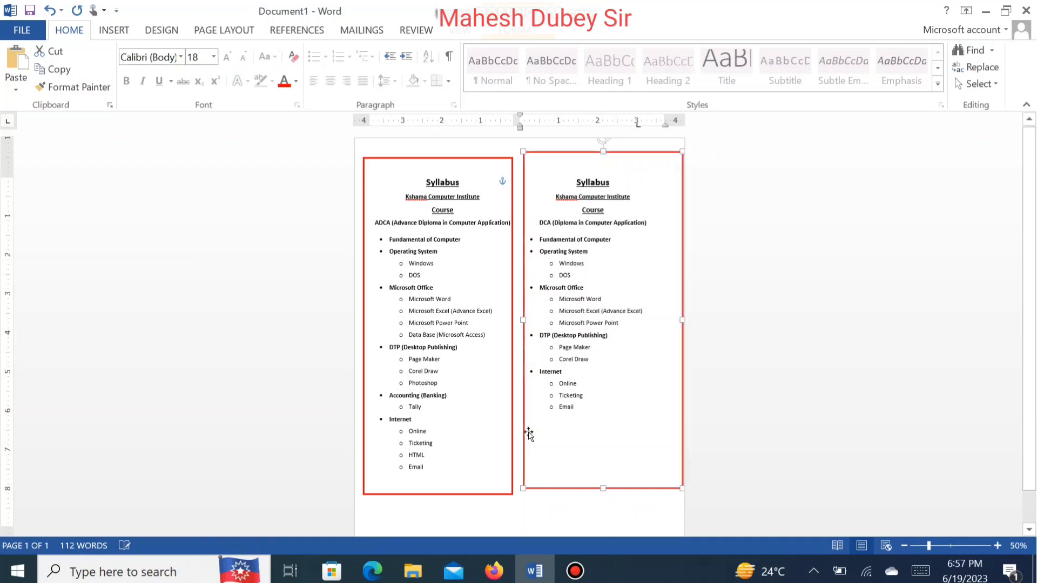
key("Left")
key("Left")
key("Left")
key("Down")
key("Down")
key("Down")
key("Down")
key("Down")
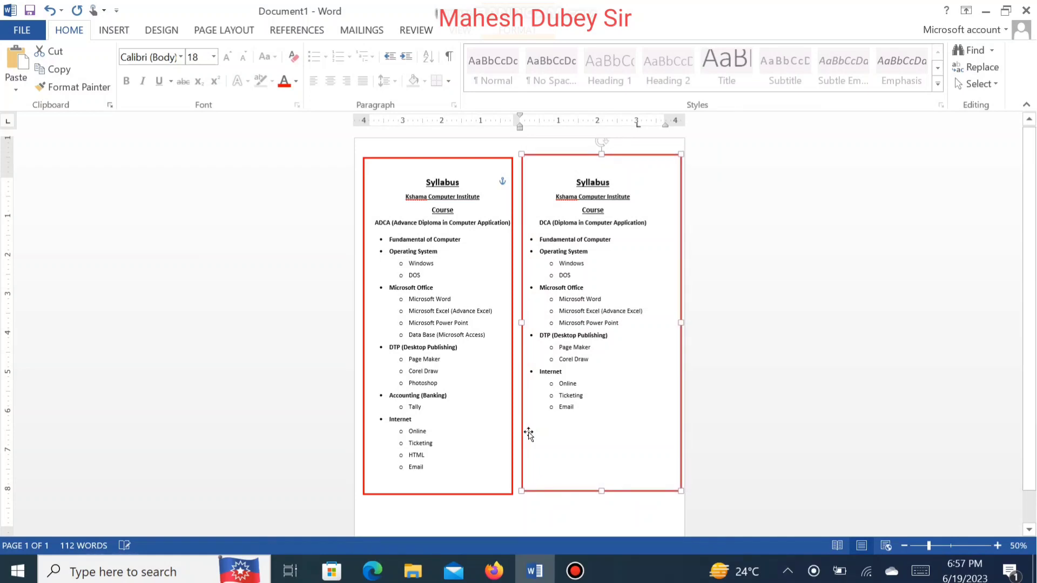
key("Down")
key("Down")
key("Down")
key("Down")
key("Down")
key("Down")
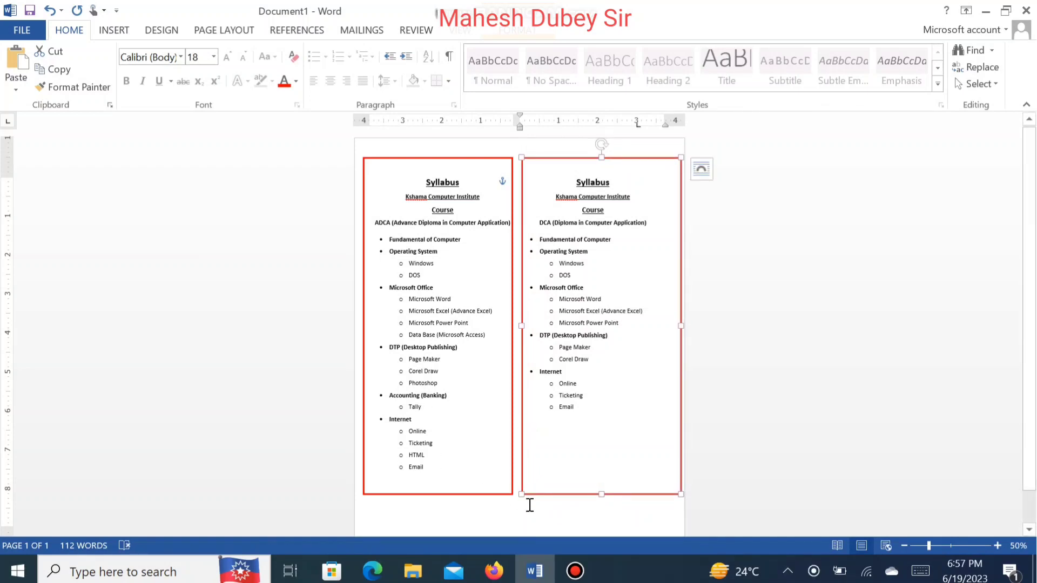
Step: Review both framed syllabi up close and in the print preview
left_click(533, 510)
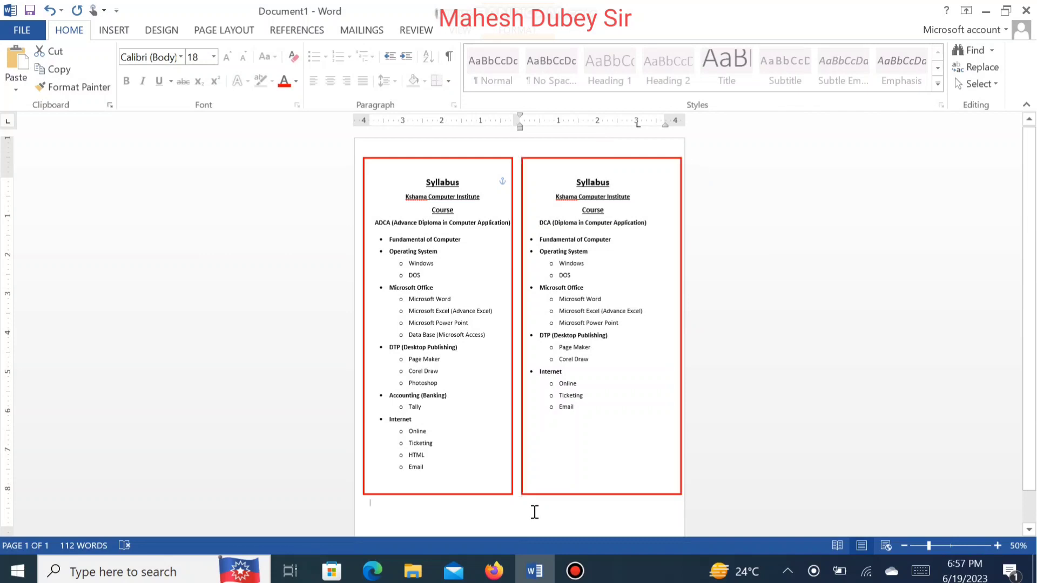
left_click(552, 159)
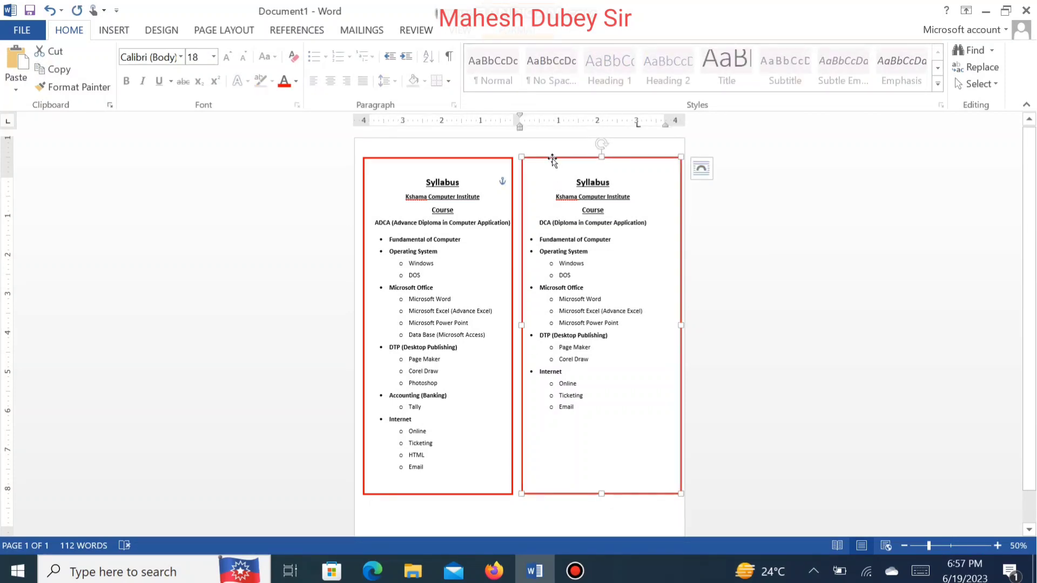
left_click(609, 527)
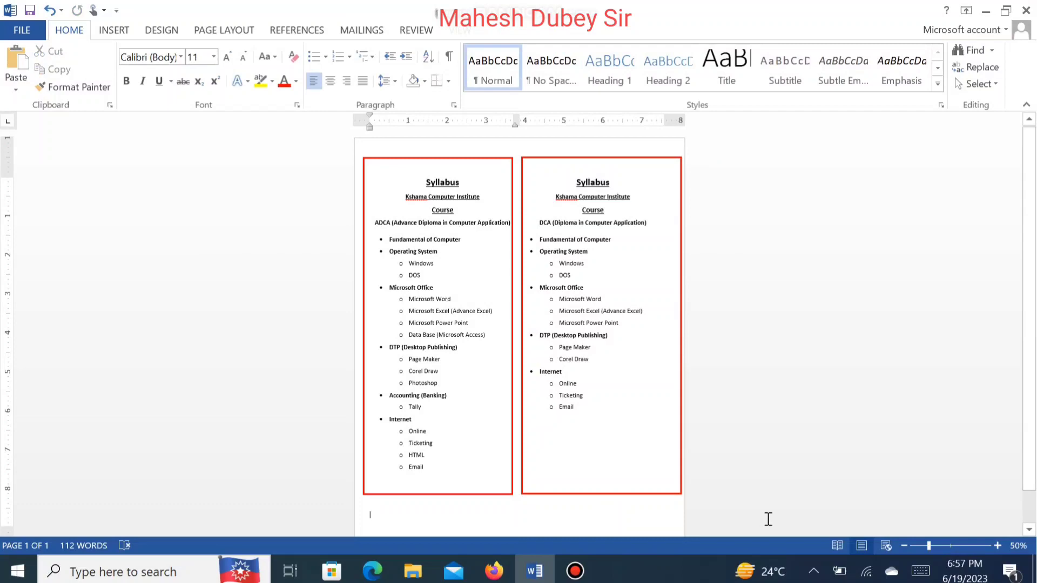
left_click(997, 545)
left_click(997, 546)
left_click(998, 545)
left_click(997, 545)
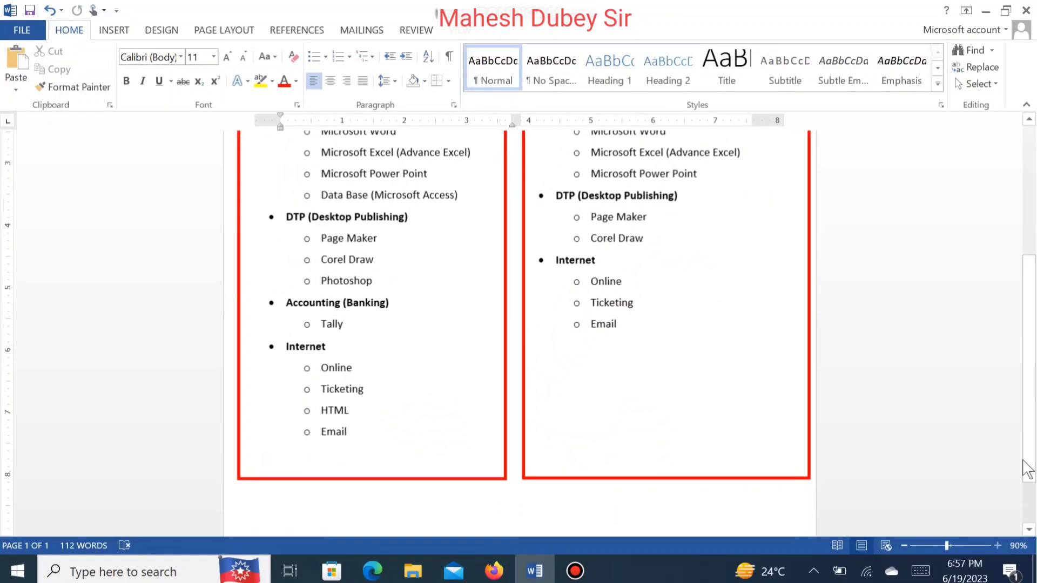
left_click_drag(1033, 355, 1033, 208)
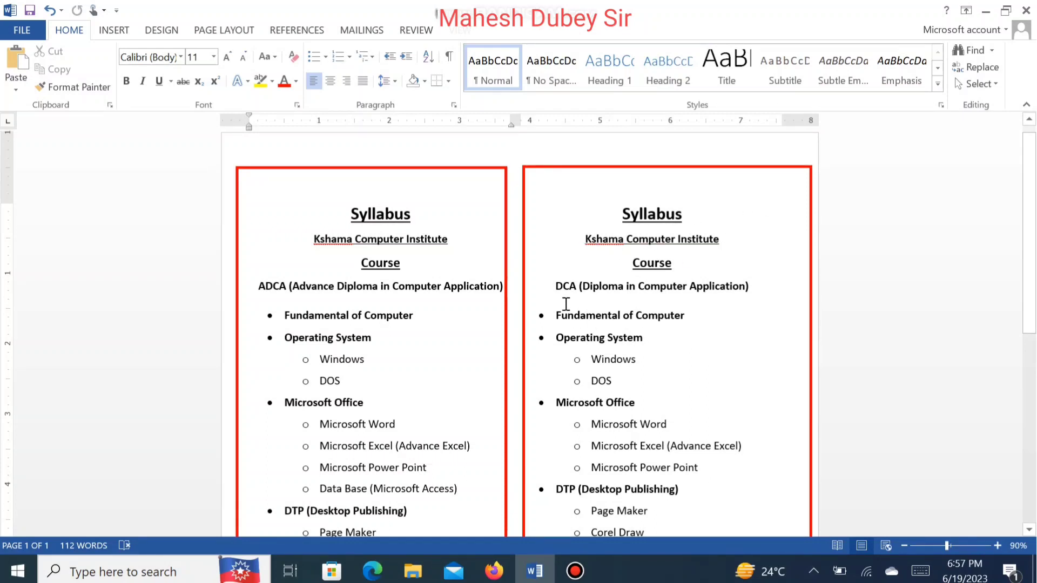
left_click(30, 24)
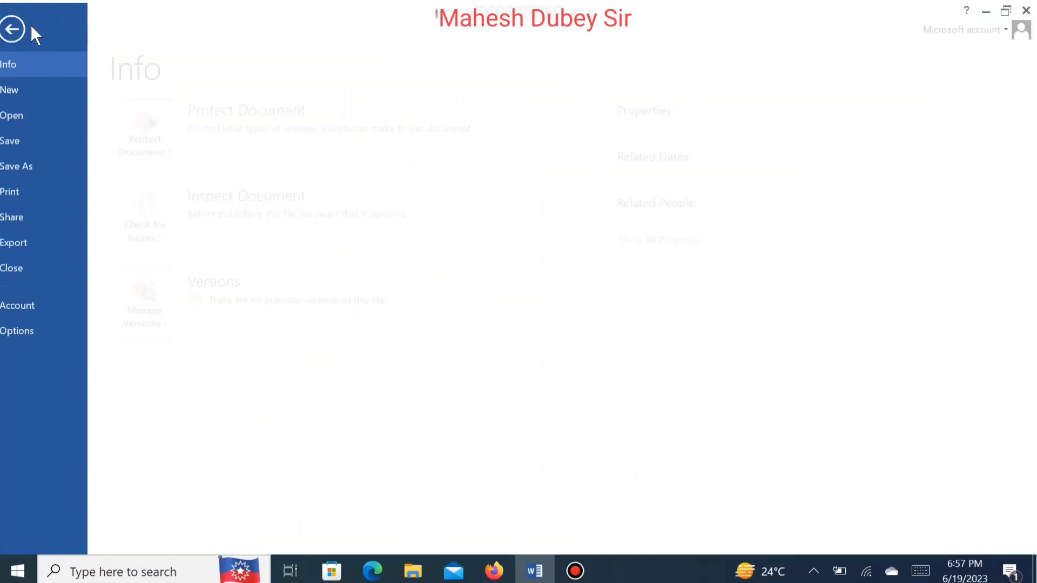
left_click(33, 193)
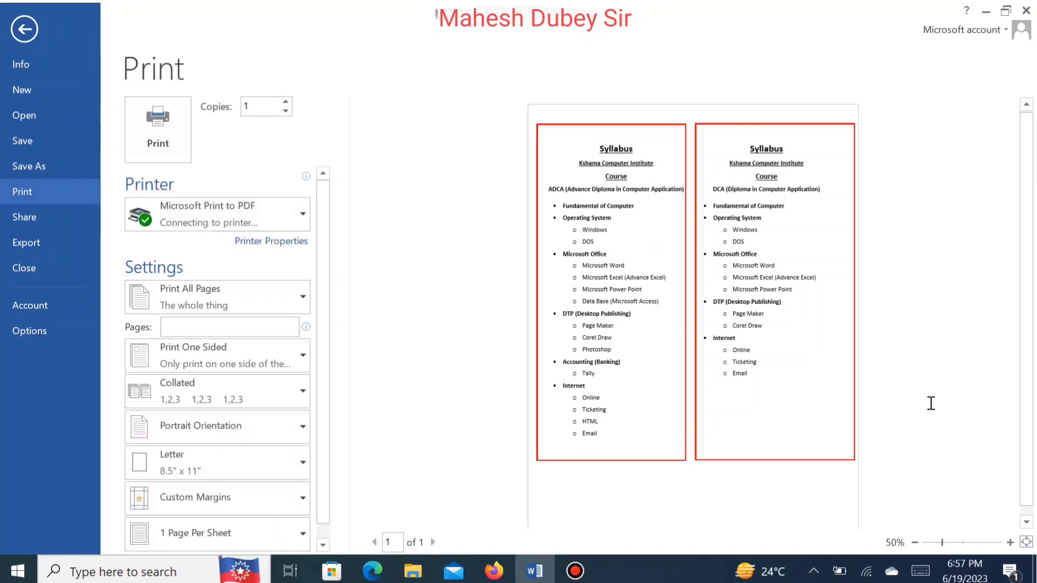